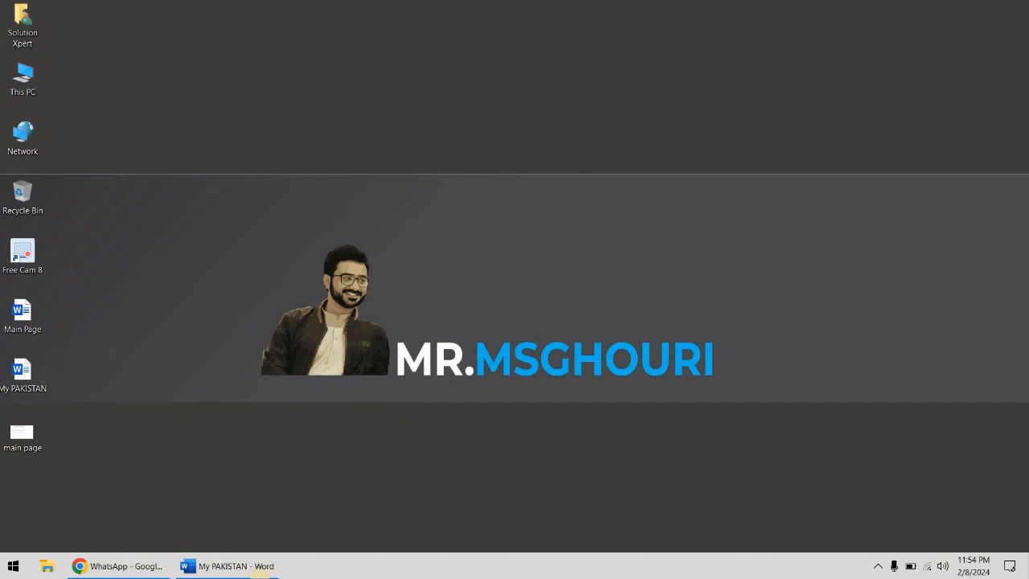
Switch to the My PAKISTAN document in Word and insert the built-in Facet cover page
click(241, 565)
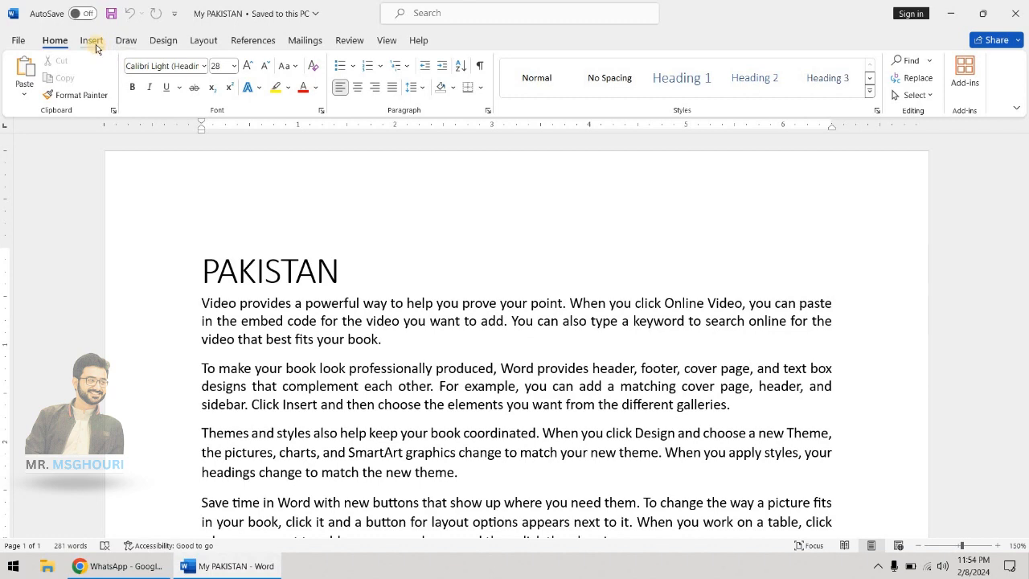
click(93, 41)
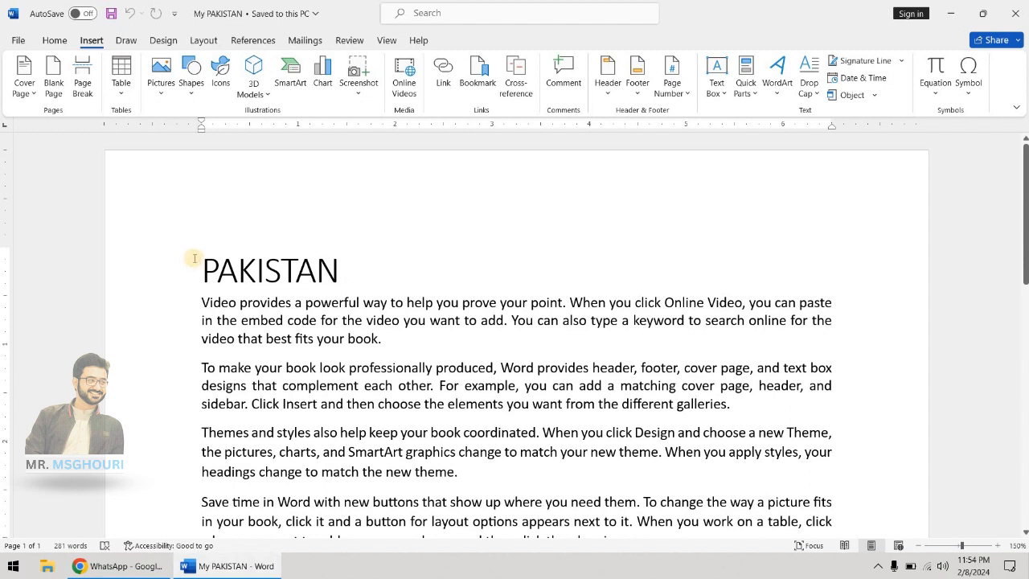
click(34, 94)
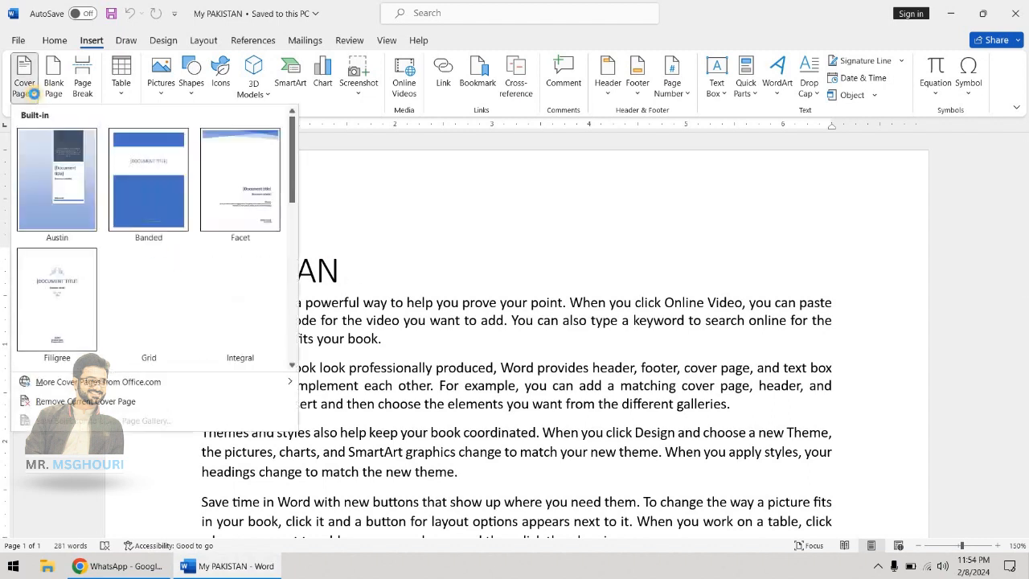
click(147, 194)
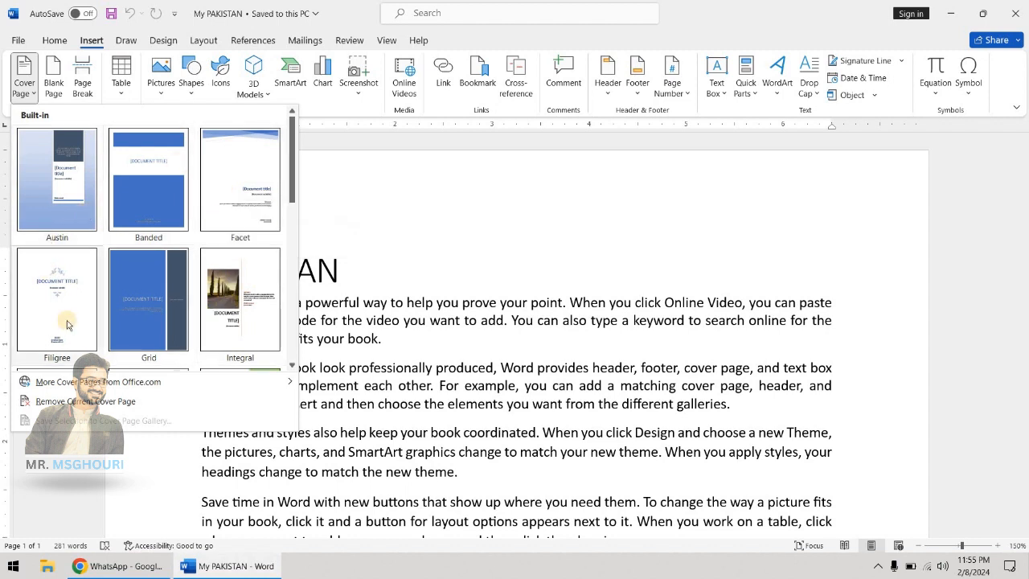
scroll(152, 265, down, 5)
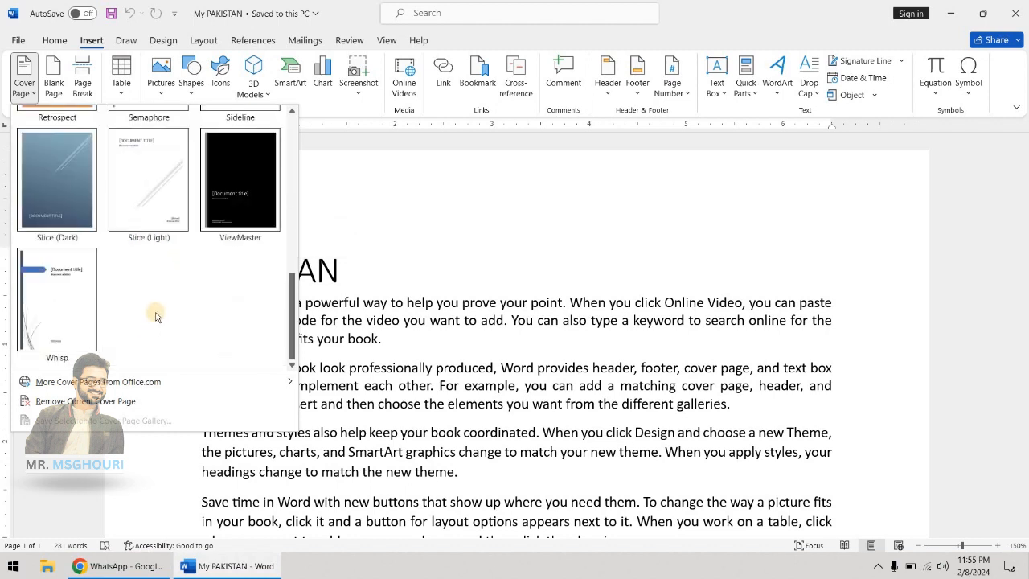
scroll(155, 314, up, 5)
scroll(155, 315, down, 5)
scroll(156, 314, up, 5)
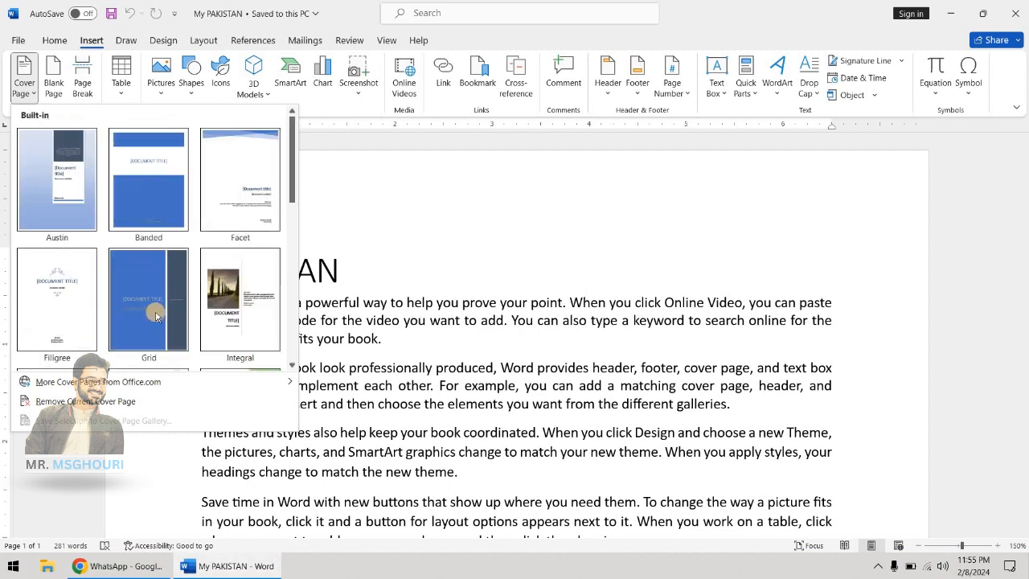
click(232, 188)
scroll(314, 305, down, 5)
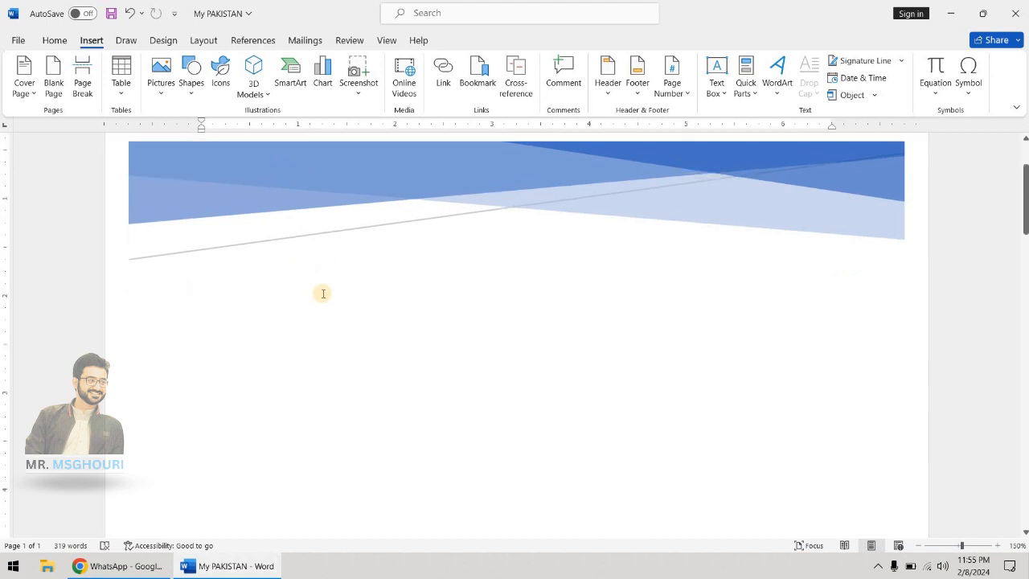
scroll(457, 312, up, 5)
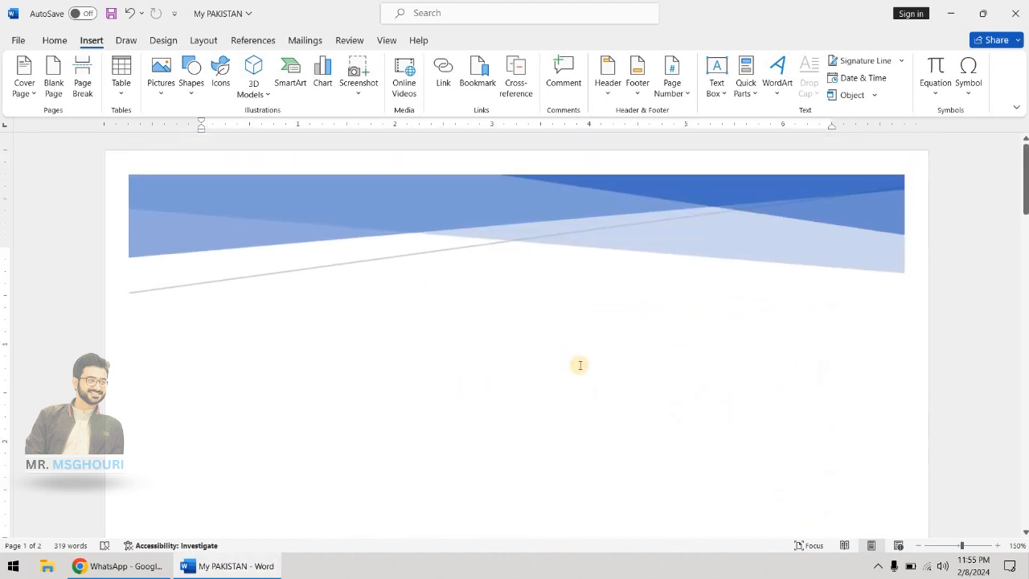
Replace the cover page's title placeholder with "ABOUT PAKISTAN"
scroll(586, 363, down, 5)
click(642, 390)
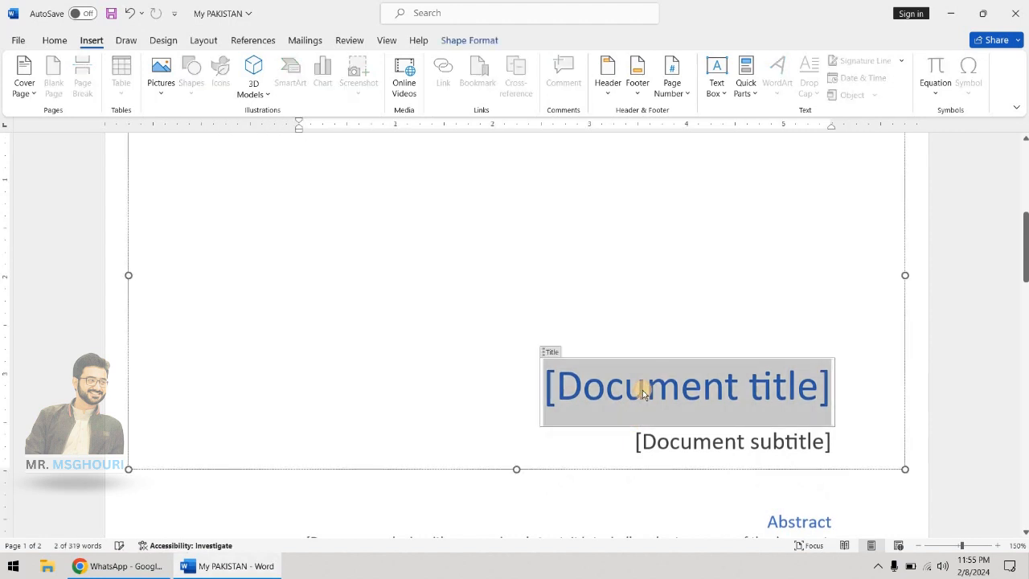
text(ABOUT)
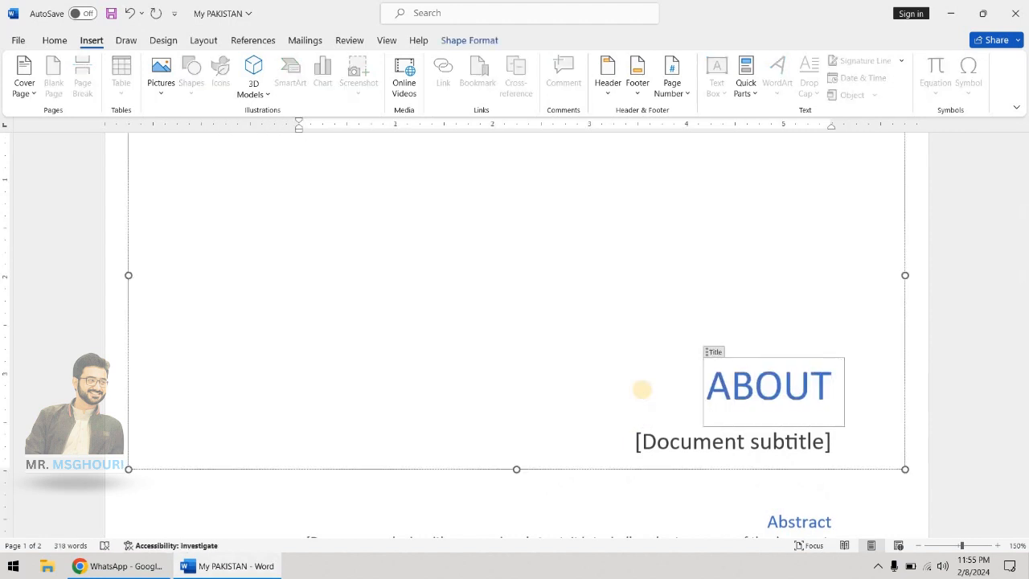
text( PAK)
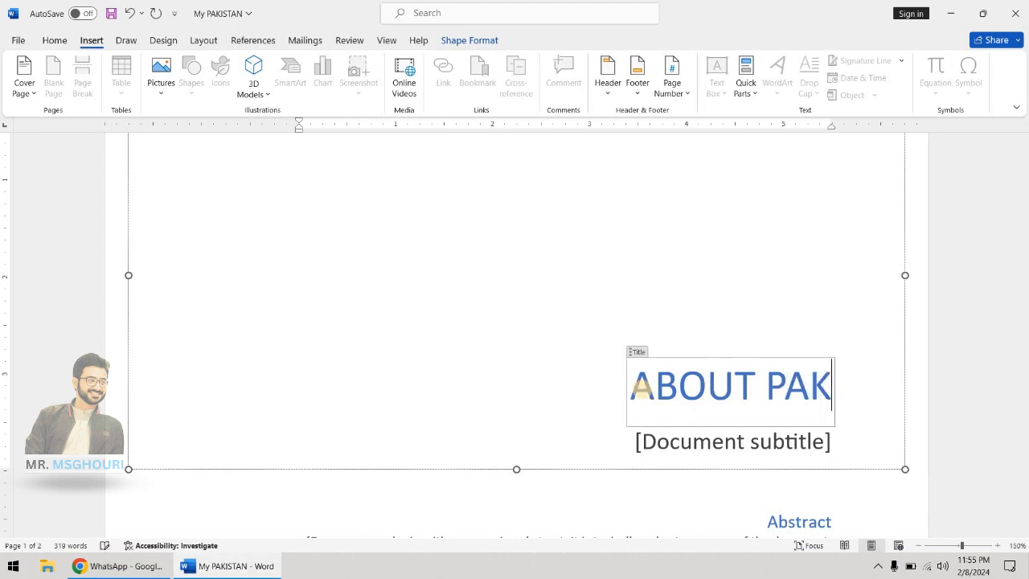
text(ISTAN)
key(BackSpace)
text(AN)
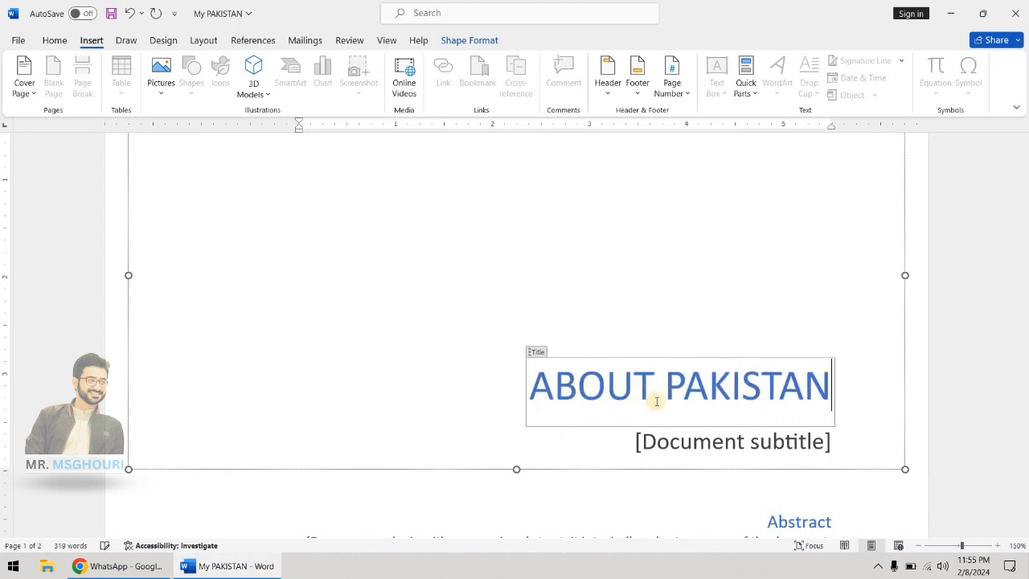
Fill in the cover page's subtitle with "By" followed by the author's name
click(687, 442)
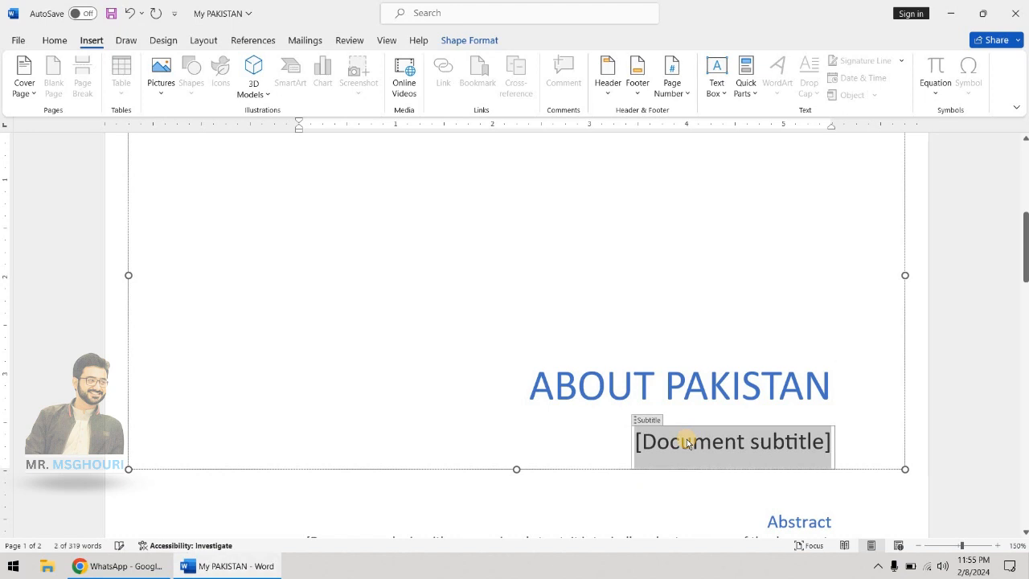
text(By m)
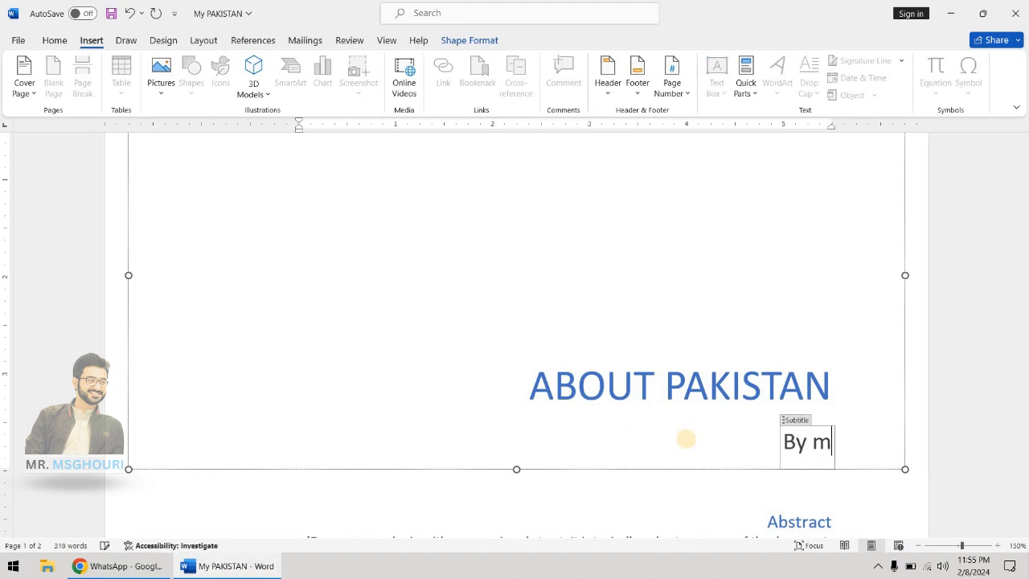
key(BackSpace)
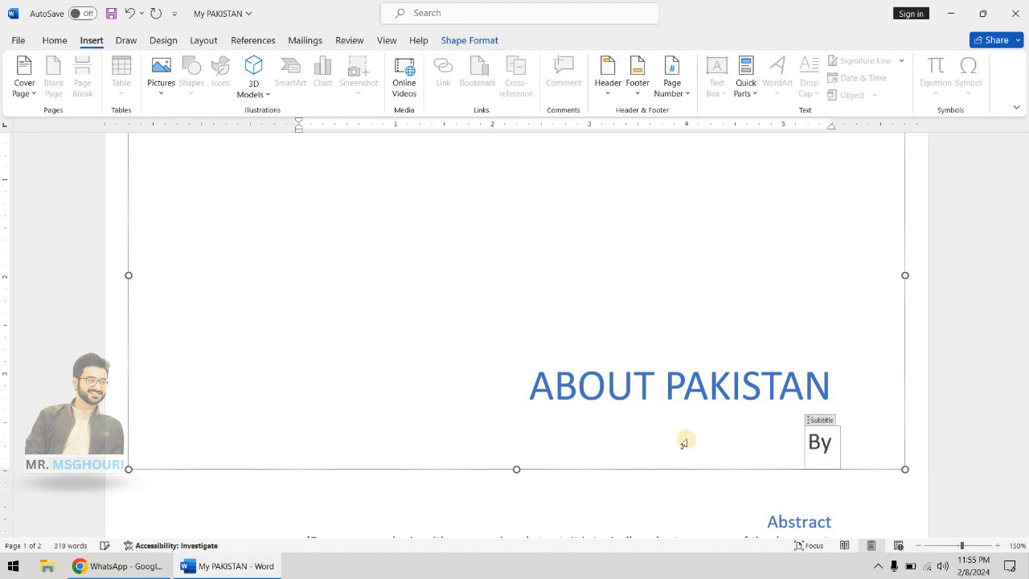
text(MR)
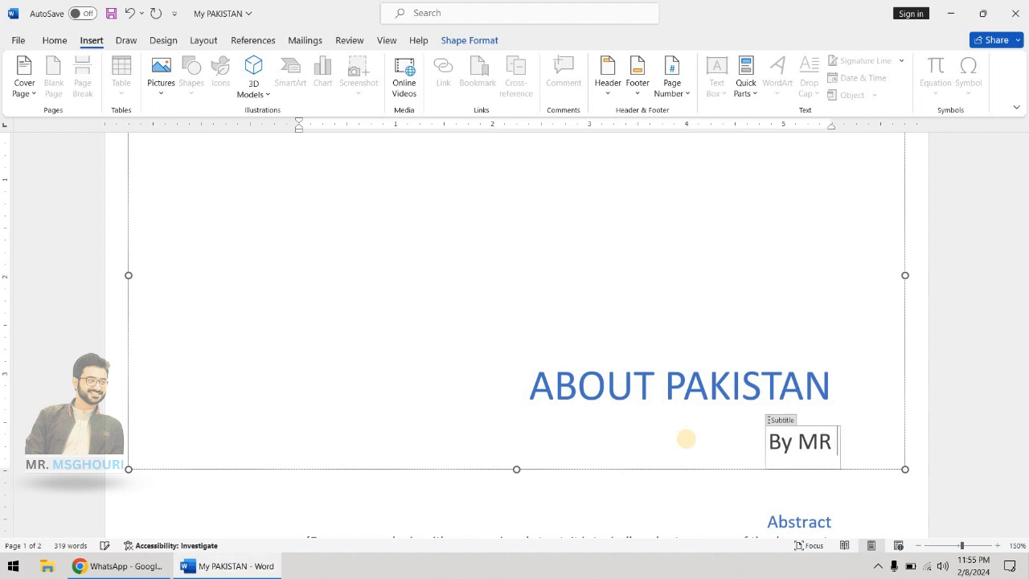
text( MS GHOURI)
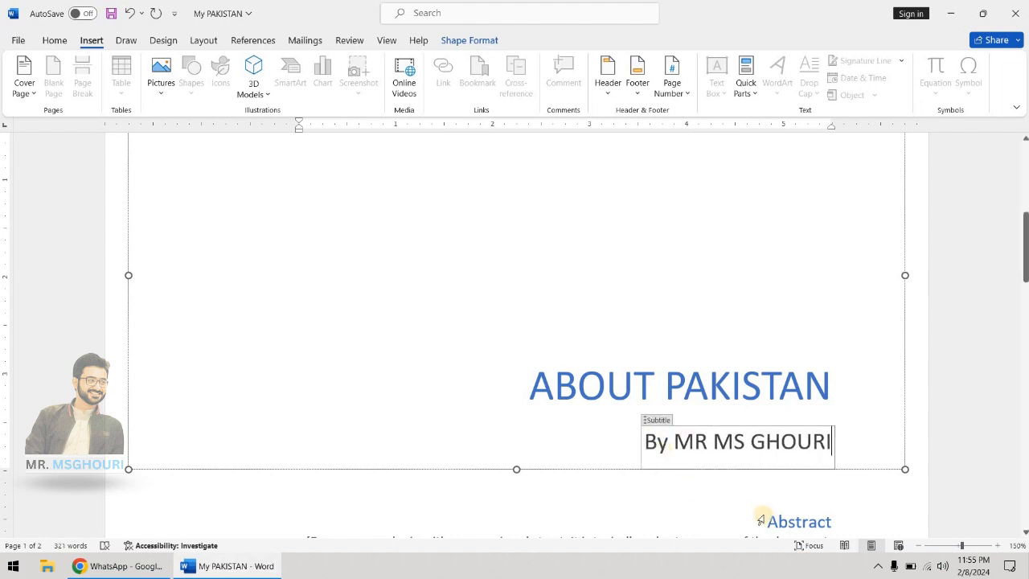
Examine the abstract placeholder, the author block and the body page that follows the cover page
scroll(804, 498, down, 2)
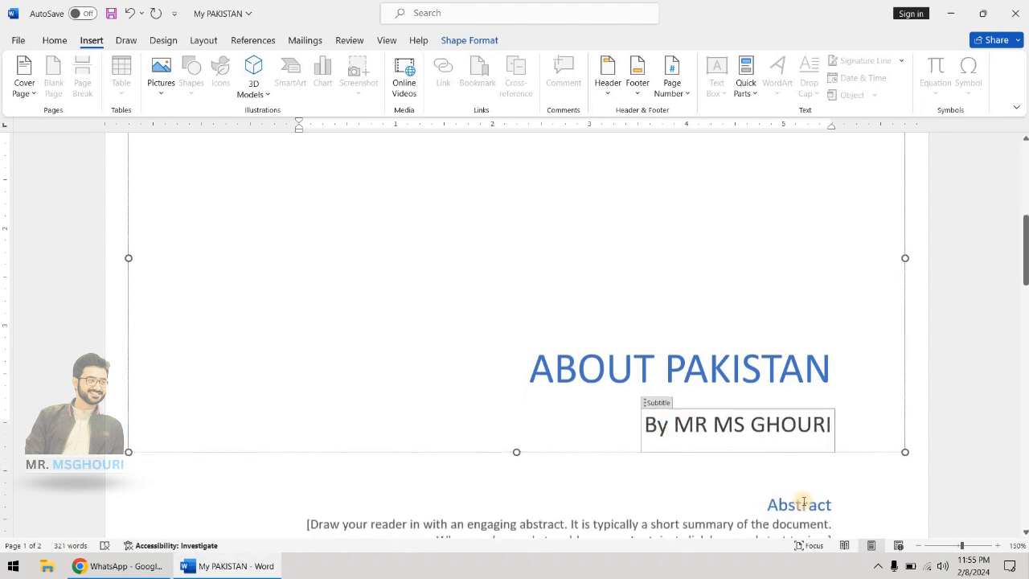
click(562, 466)
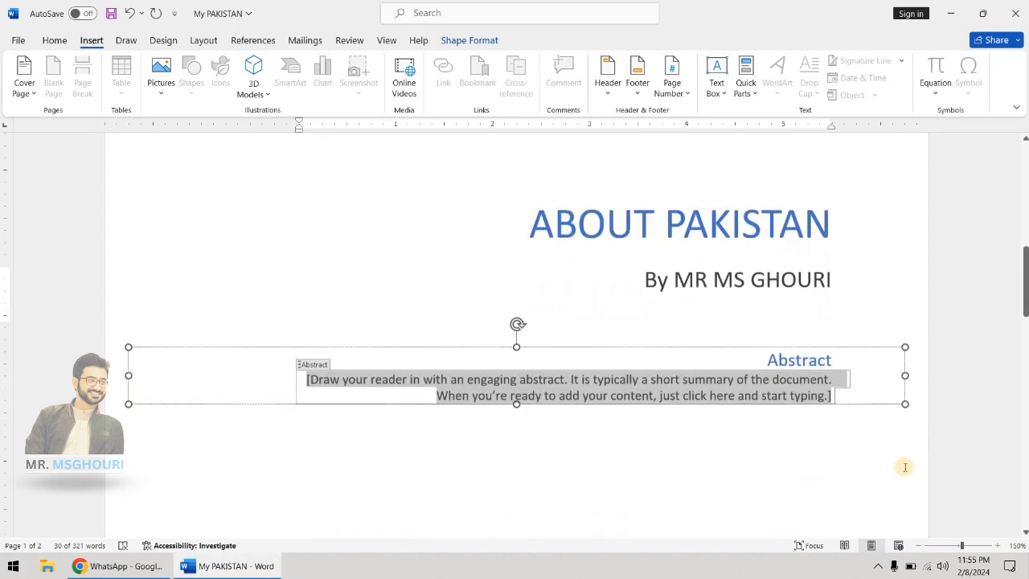
scroll(884, 466, down, 5)
scroll(949, 437, down, 6)
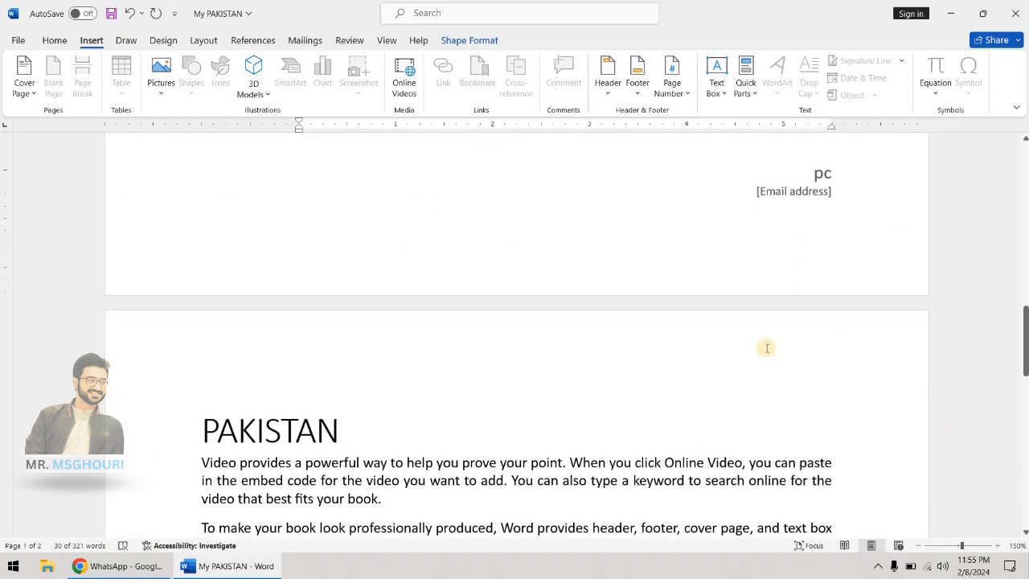
scroll(531, 319, down, 4)
scroll(530, 317, down, 8)
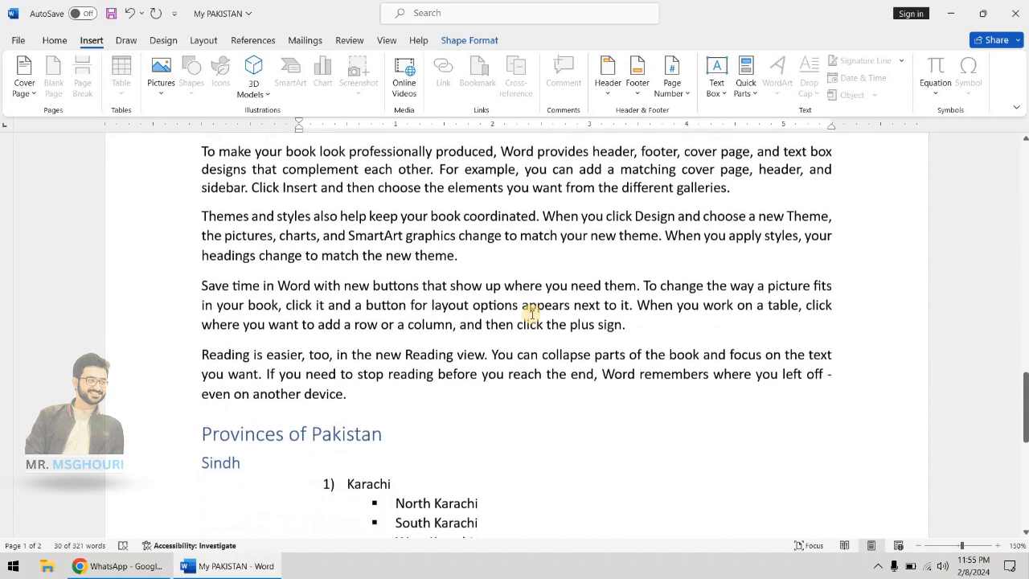
scroll(1025, 416, up, 20)
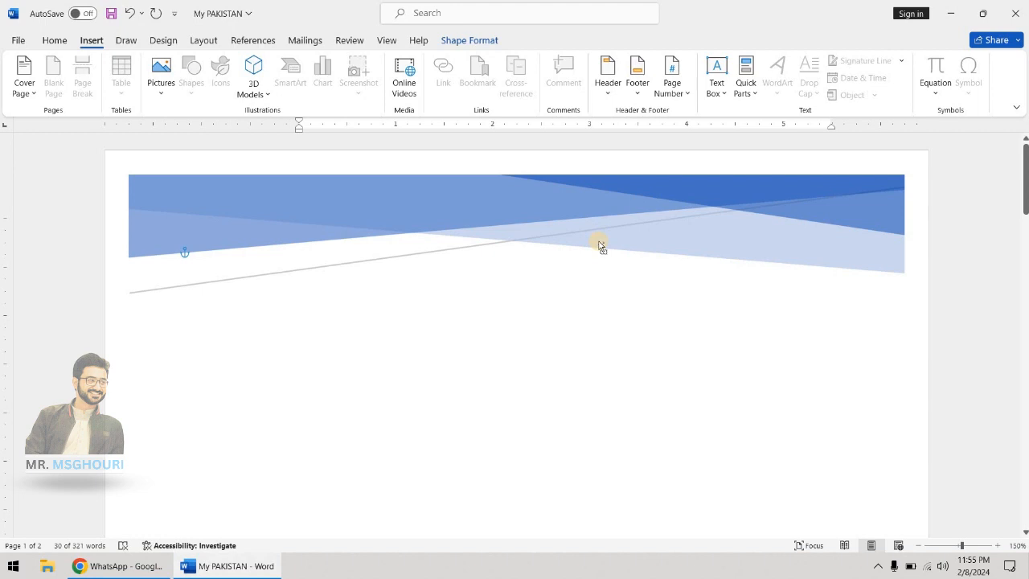
Check the cover page and the body page in the print preview and return to the document
key(ctrl+p)
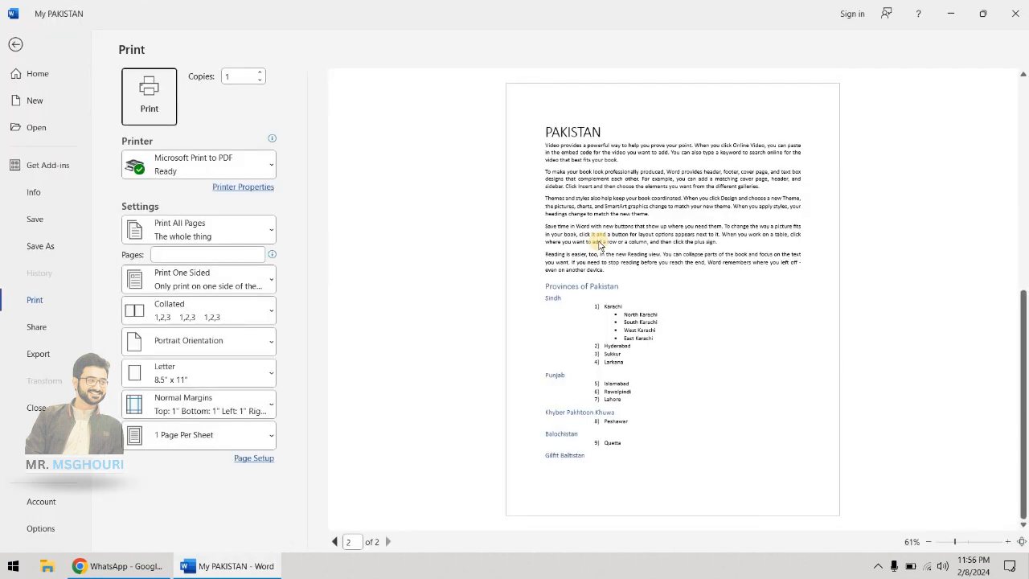
scroll(611, 274, up, 3)
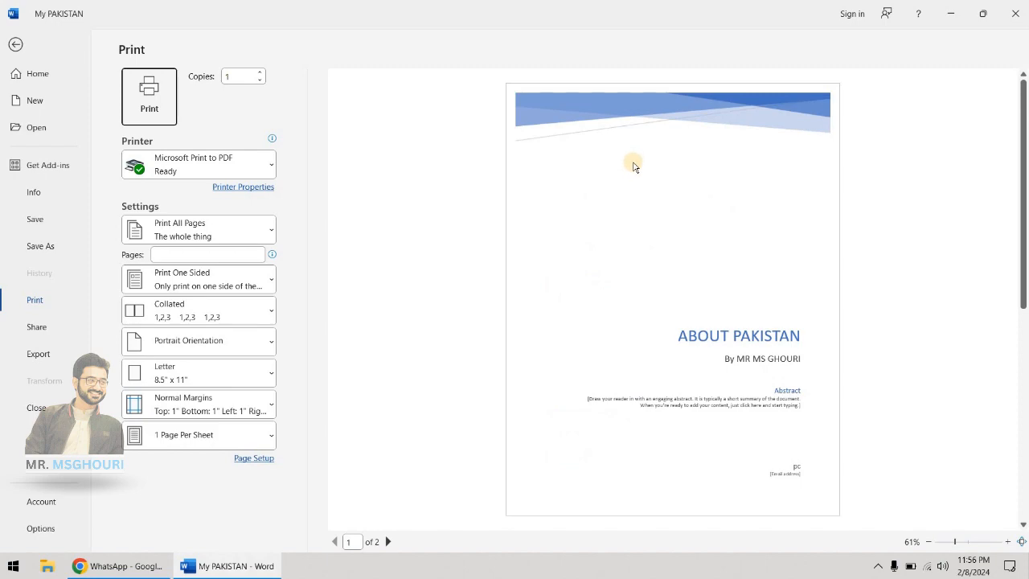
scroll(634, 165, down, 3)
scroll(633, 164, up, 3)
click(16, 45)
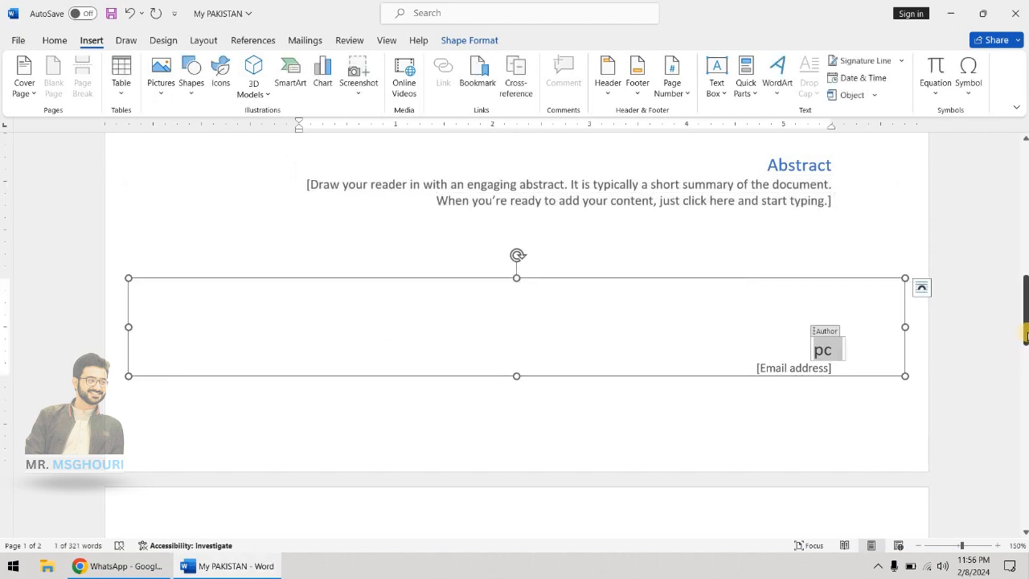
Try a page break below the Gilfit Baltistan heading at the document's end and remove it again
drag(1025, 339, 1003, 556)
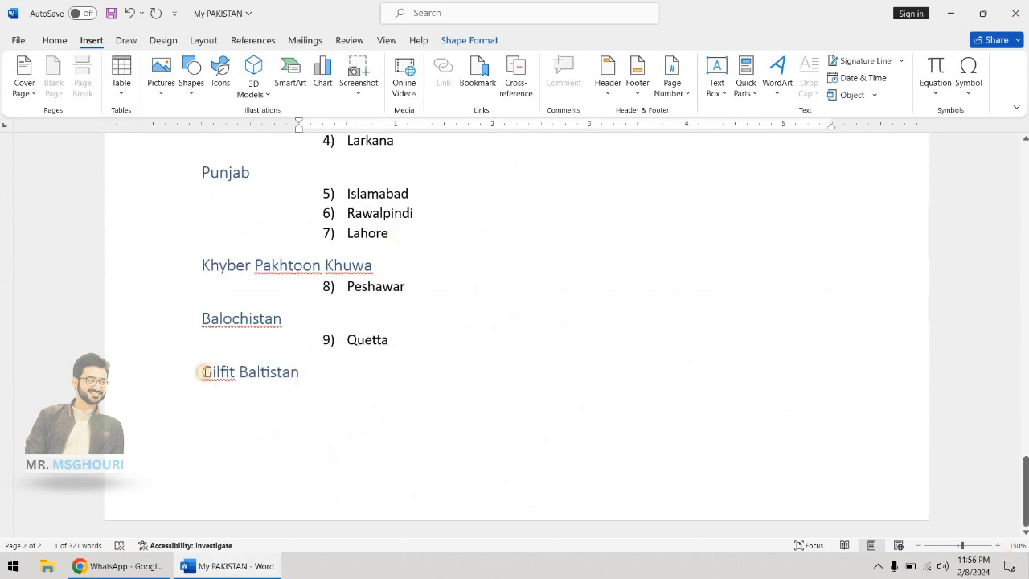
click(185, 394)
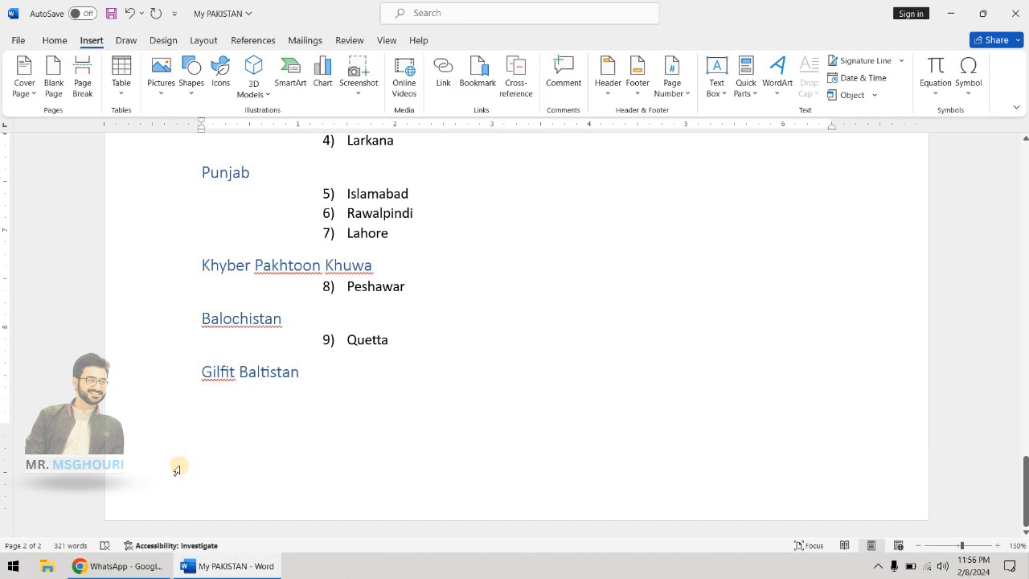
key(ctrl+Return)
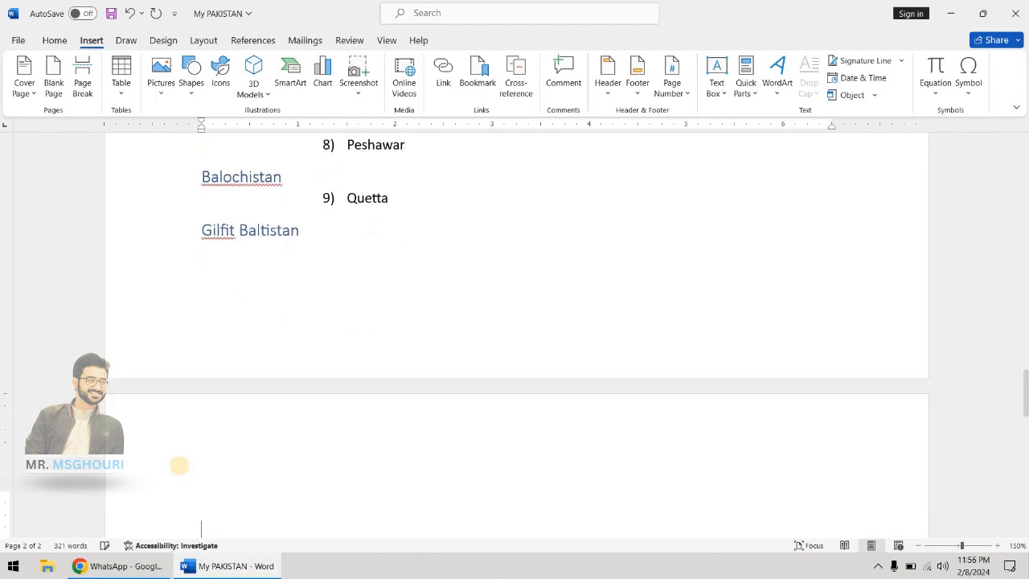
key(BackSpace)
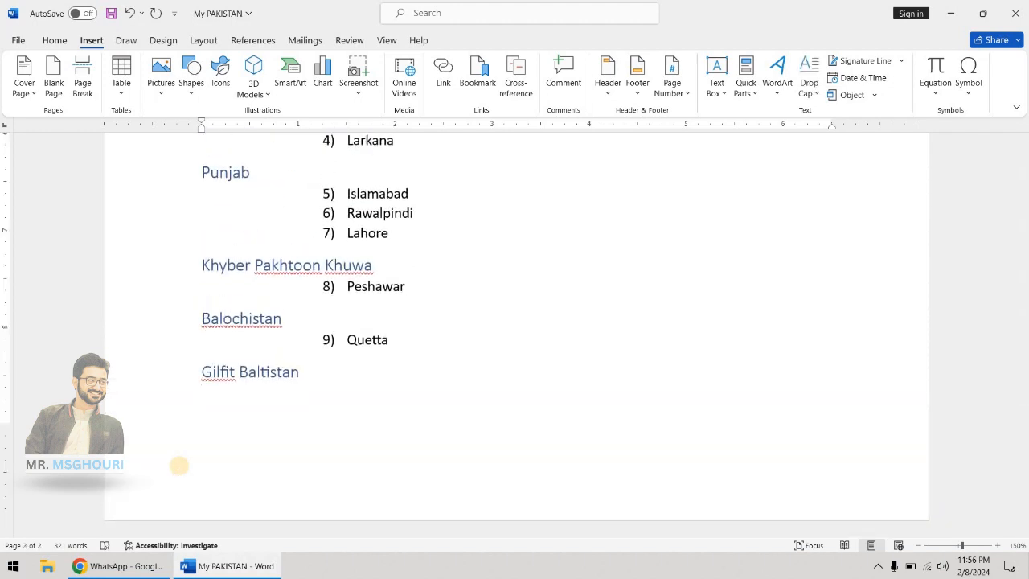
Insert a blank page after the Gilfit Baltistan heading and place the cursor on it
click(176, 470)
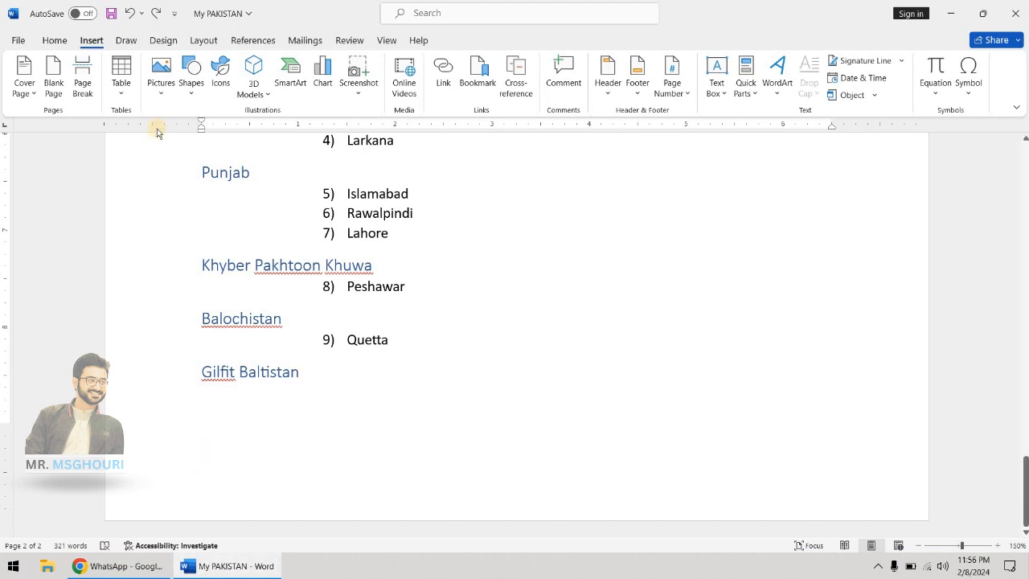
click(53, 90)
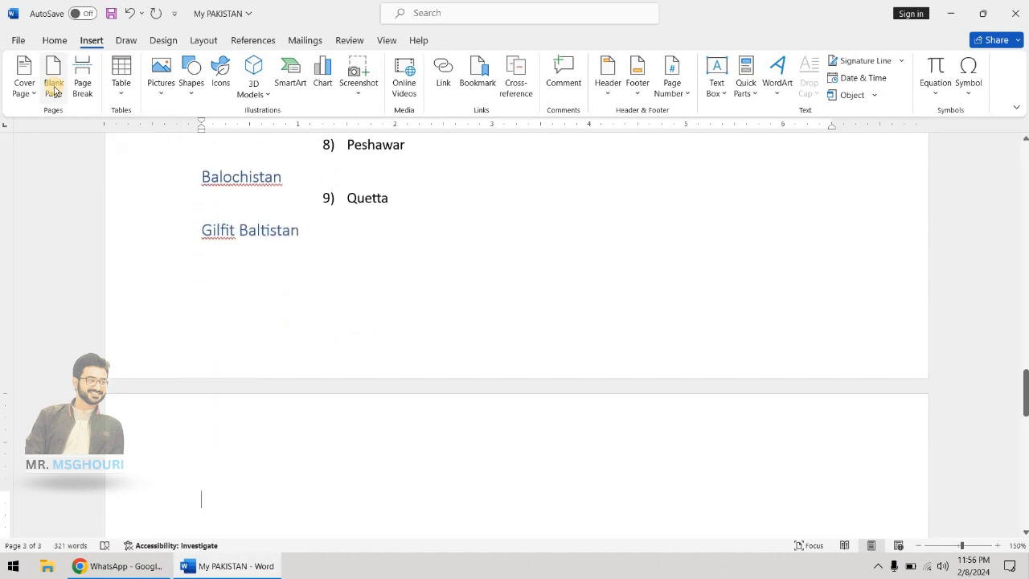
key(ctrl+z)
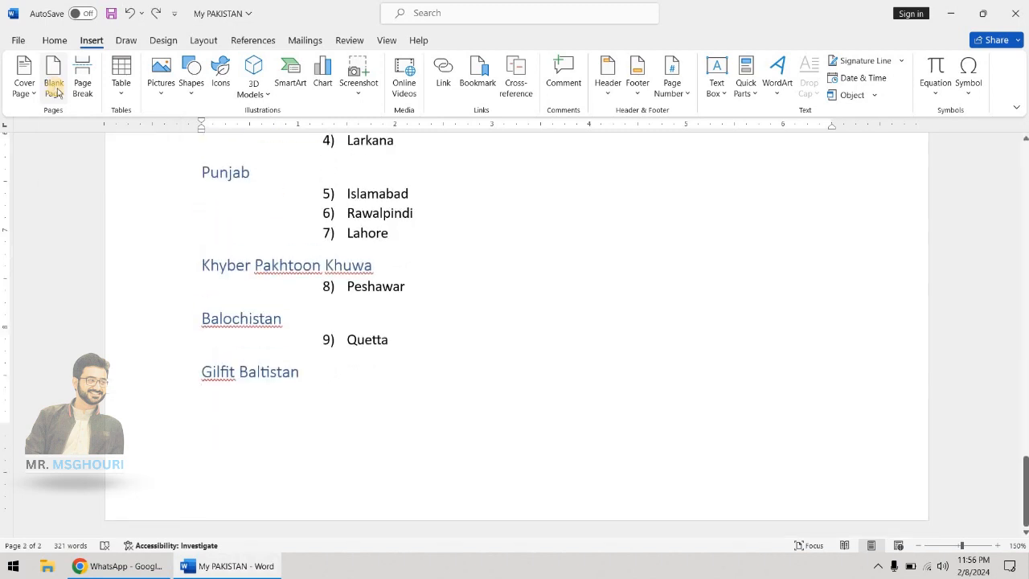
click(50, 83)
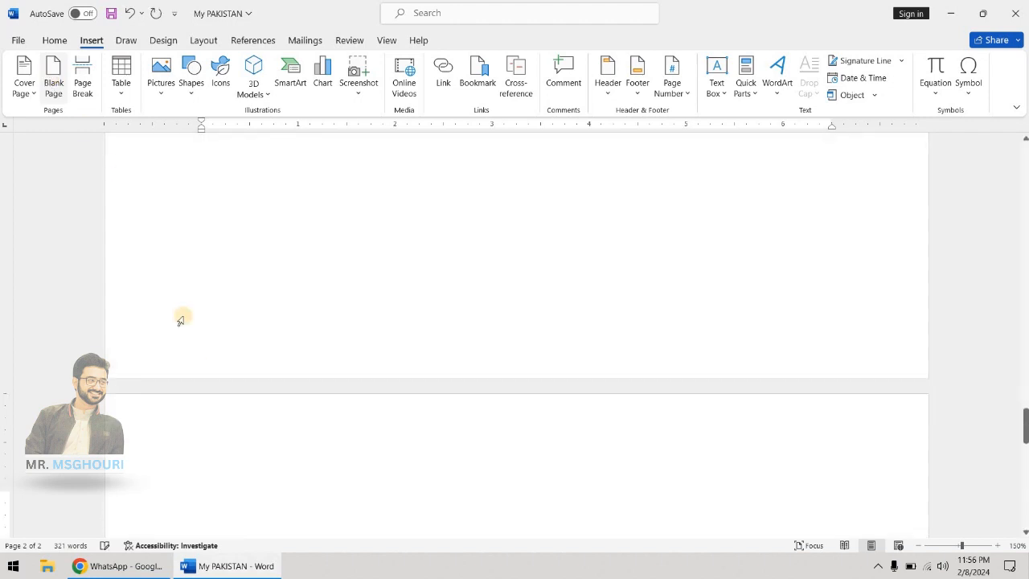
scroll(269, 486, up, 2)
scroll(269, 485, up, 10)
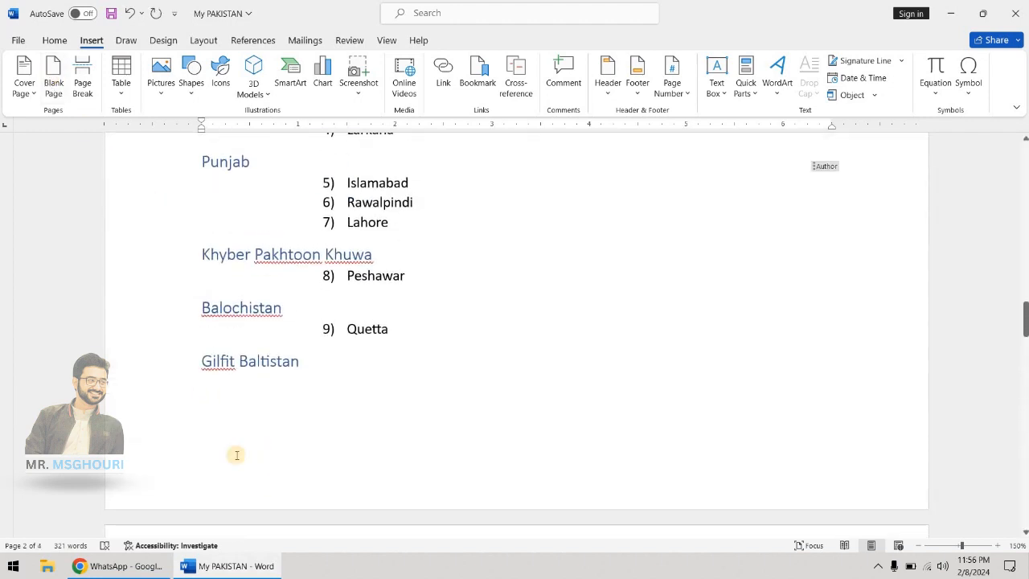
scroll(249, 461, down, 3)
click(216, 395)
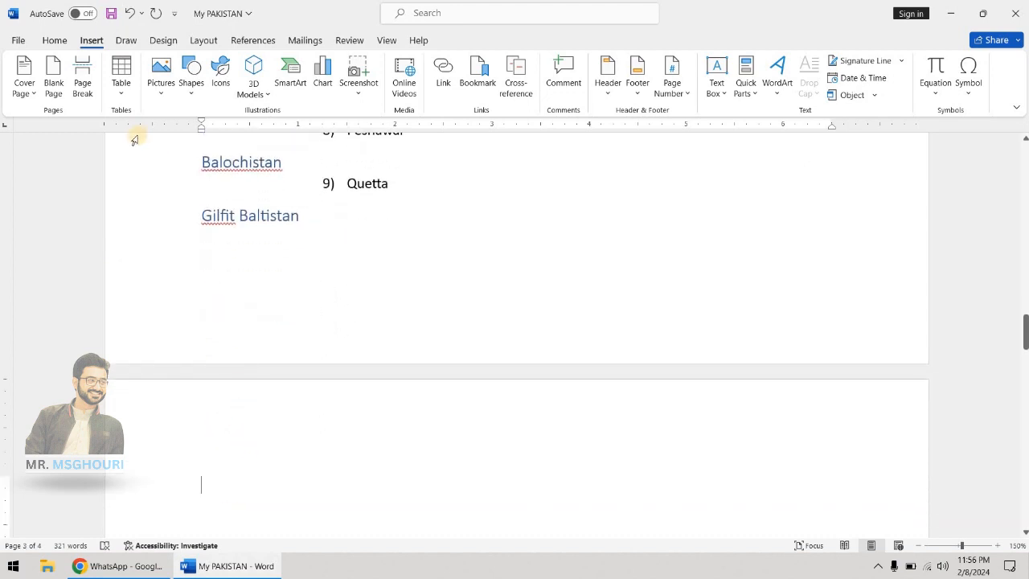
Insert a page break after the Gilfit Baltistan heading and delete the surplus break
scroll(214, 418, up, 7)
scroll(111, 163, up, 1)
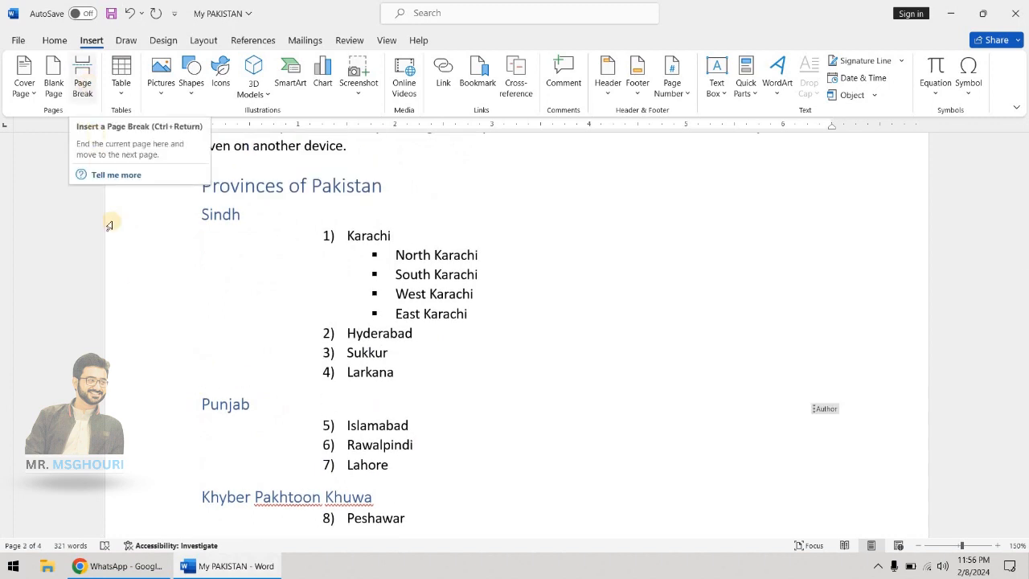
scroll(201, 397, down, 3)
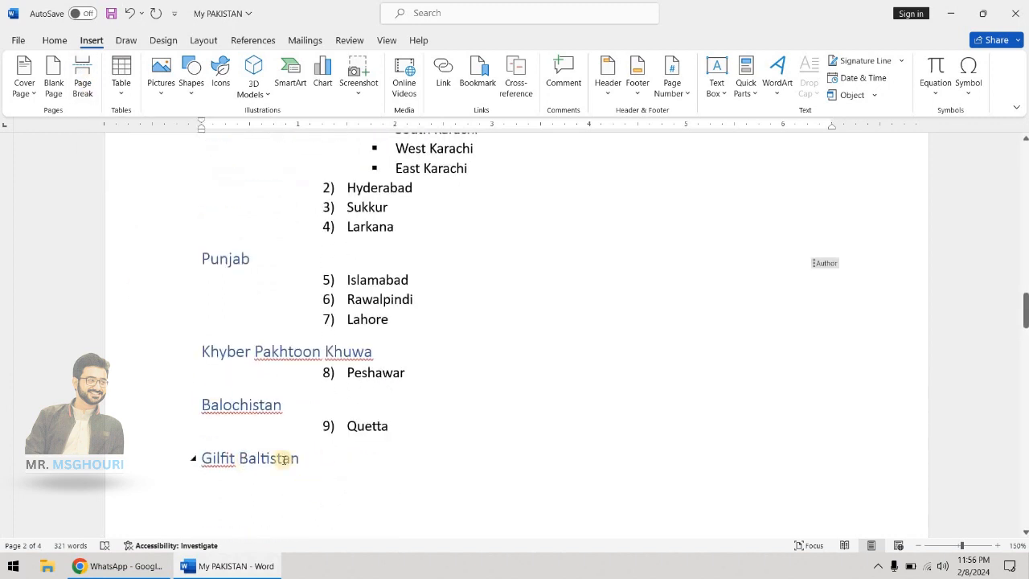
key(ctrl+Return)
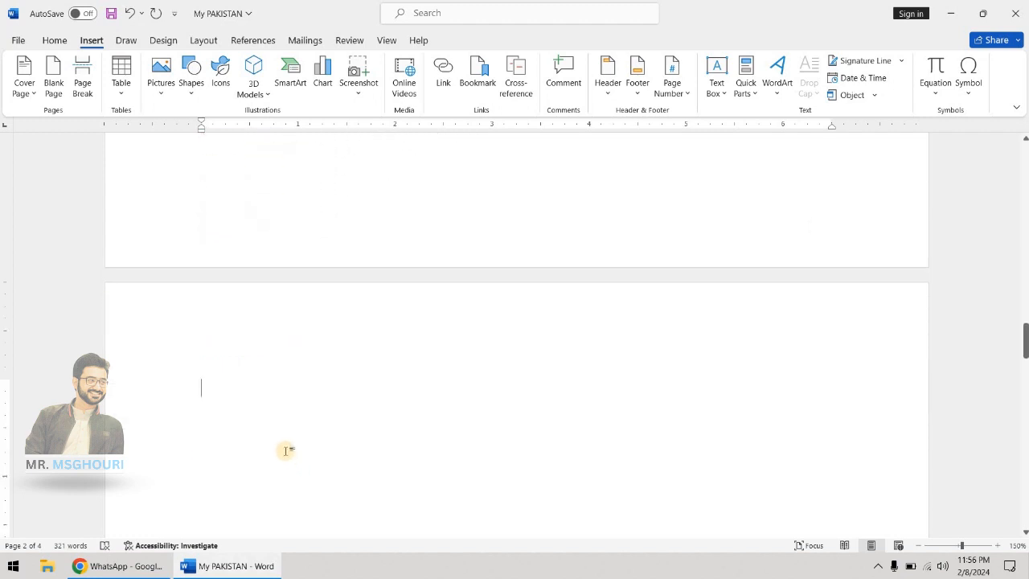
key(BackSpace)
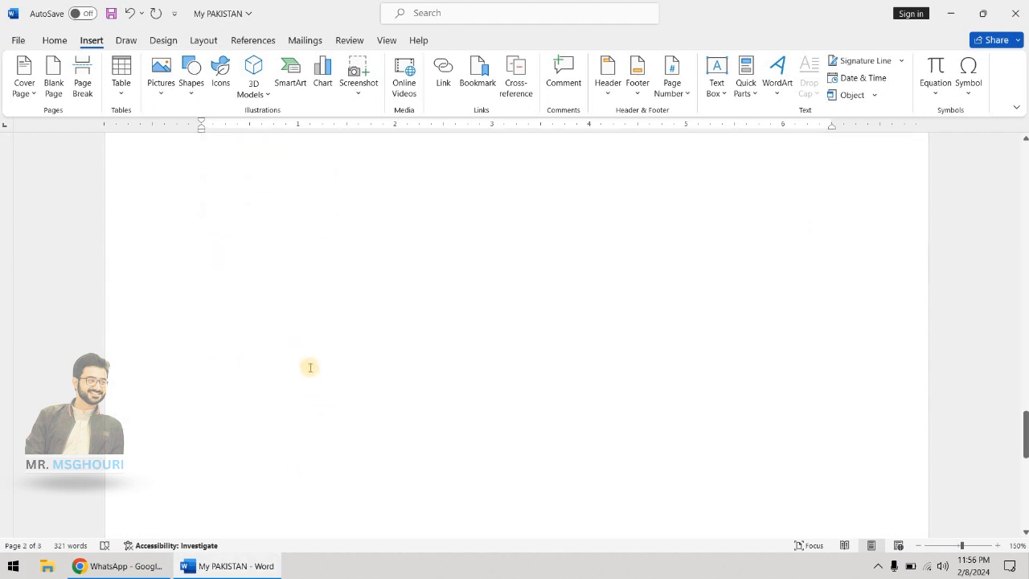
Fill the empty page after the Gilfit Baltistan heading with sample paragraphs generated by =RAND()
ctrl+scroll(309, 367, down, 8)
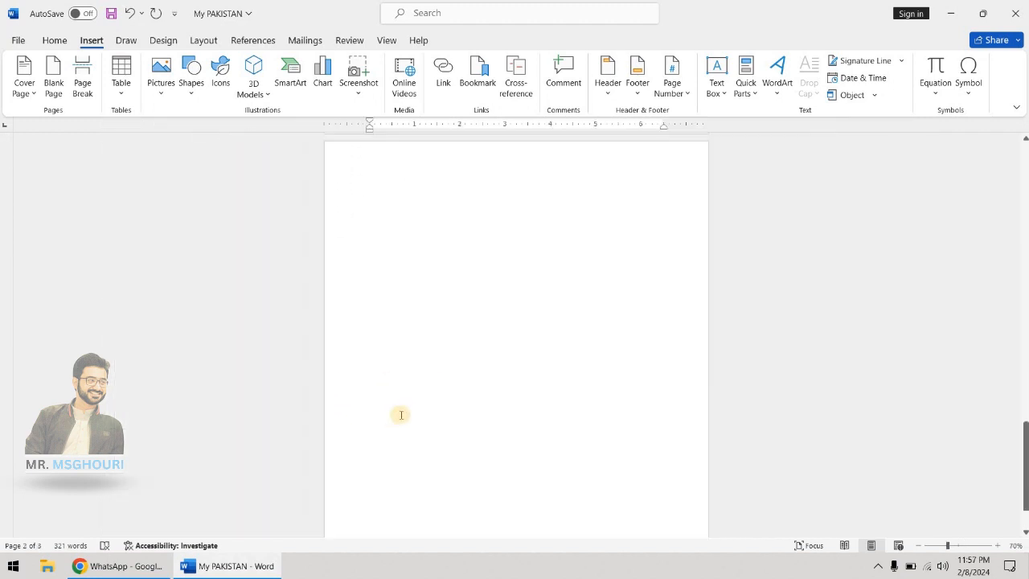
scroll(425, 368, up, 5)
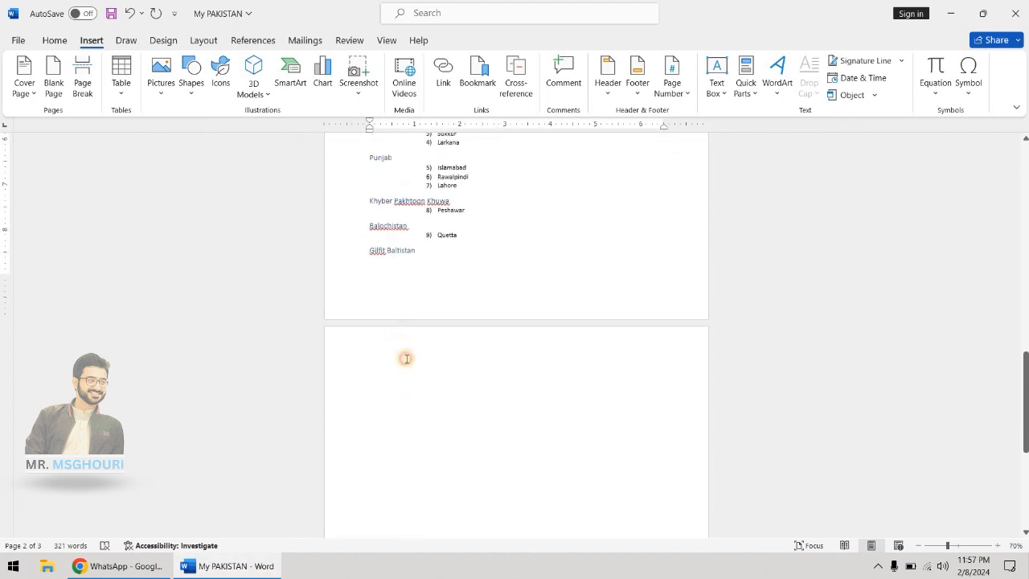
ctrl+scroll(517, 400, up, 2)
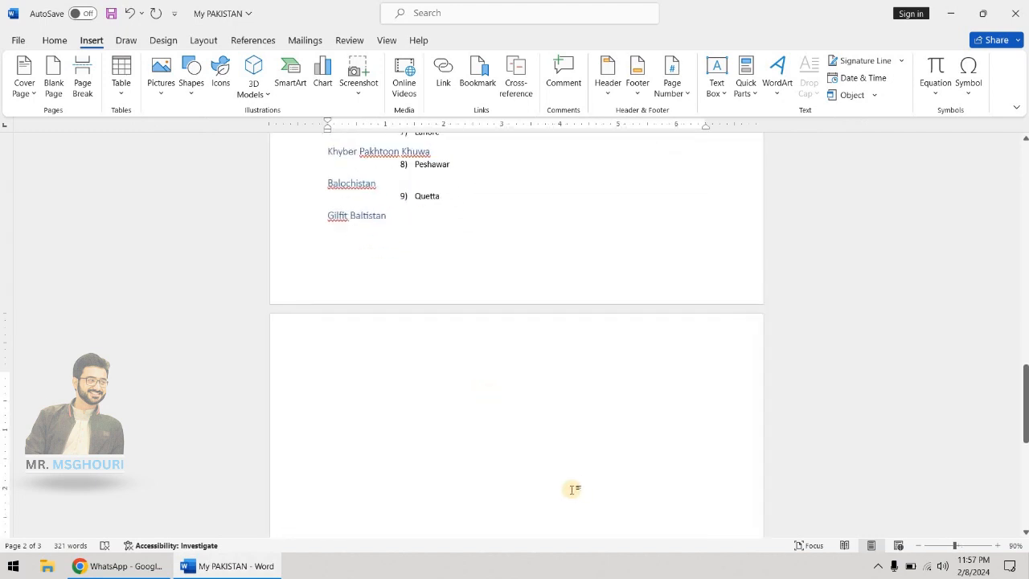
text(=RAND()
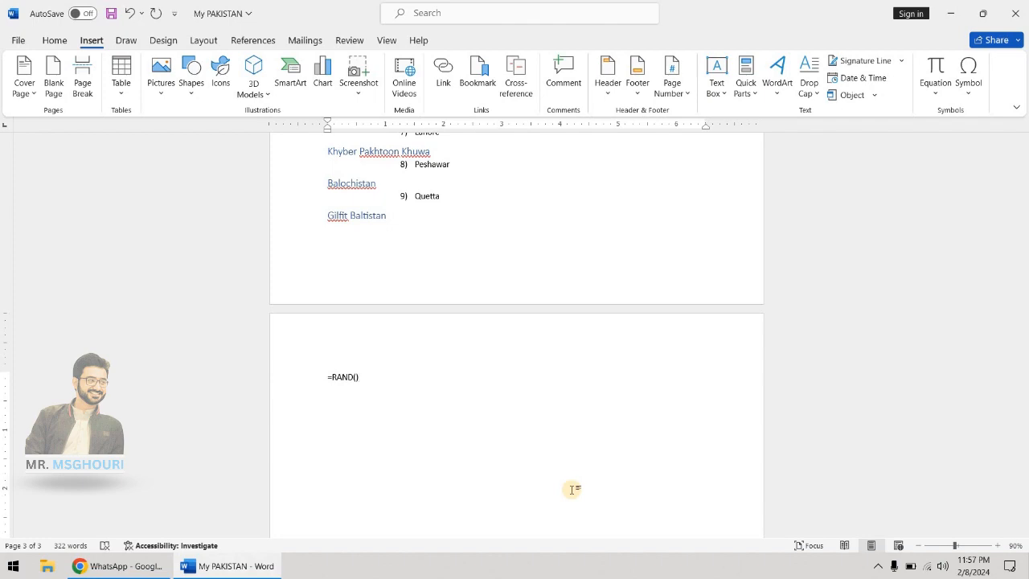
scroll(577, 470, up, 5)
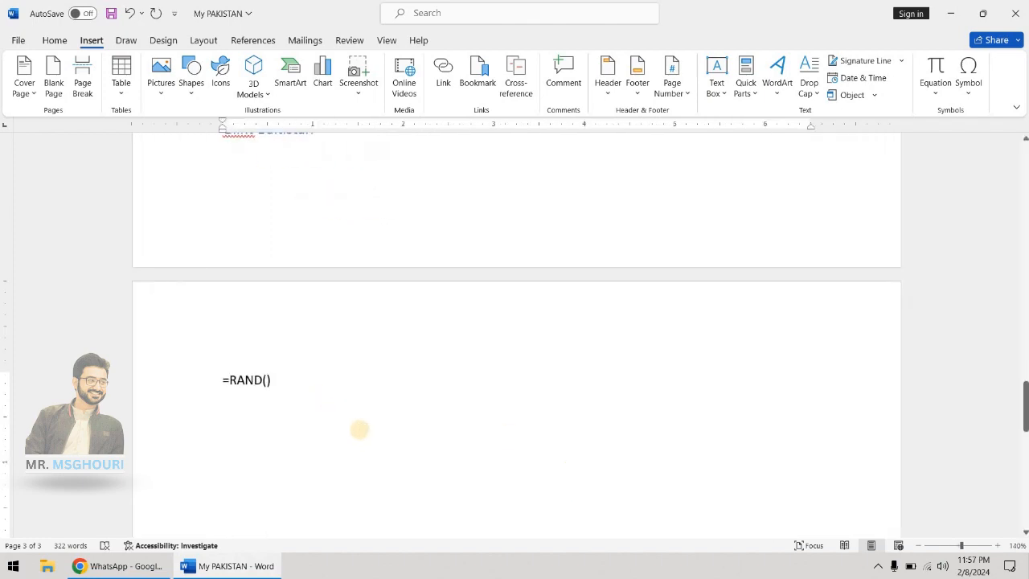
text(RAND())
key(Return)
scroll(437, 505, down, 3)
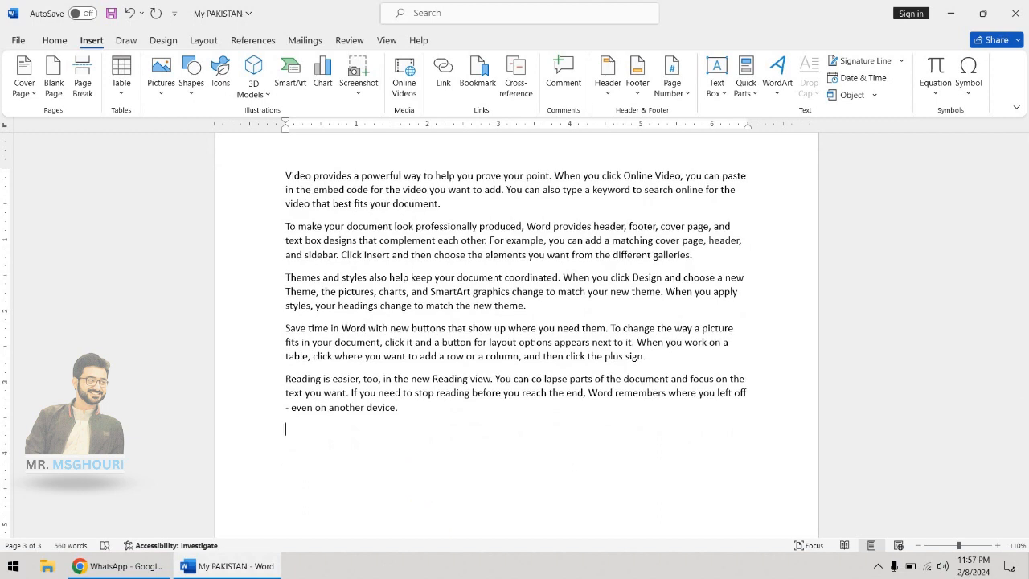
Delete "off - even on another device." from the end of the last sample paragraph and insert a page break there
key(BackSpace)
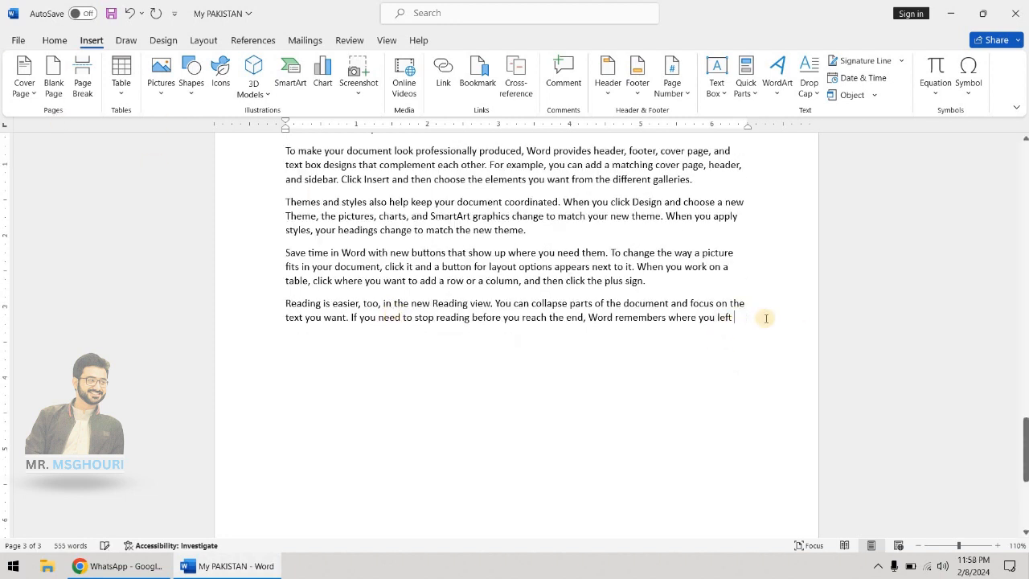
key(ctrl+Return)
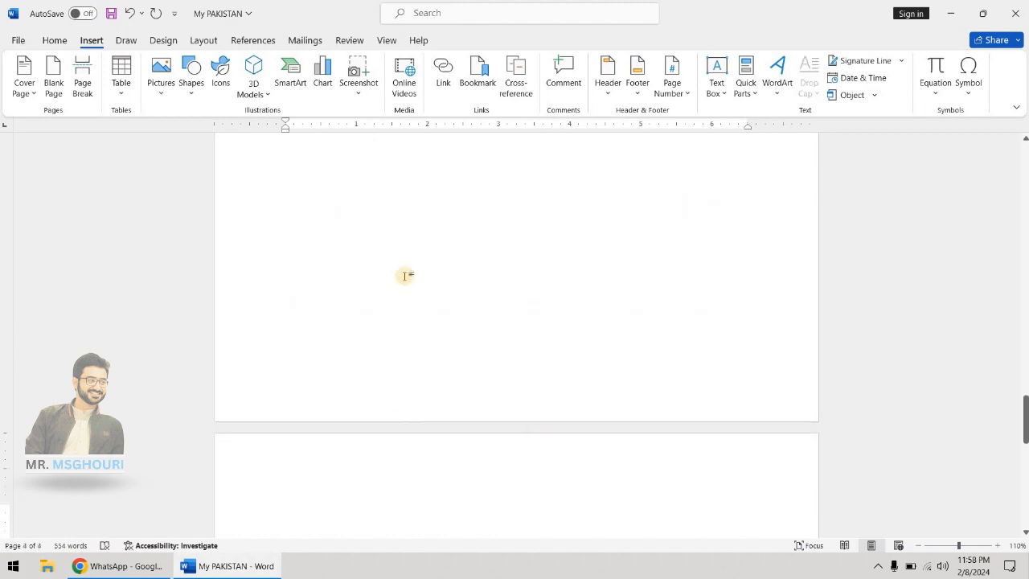
scroll(354, 476, up, 10)
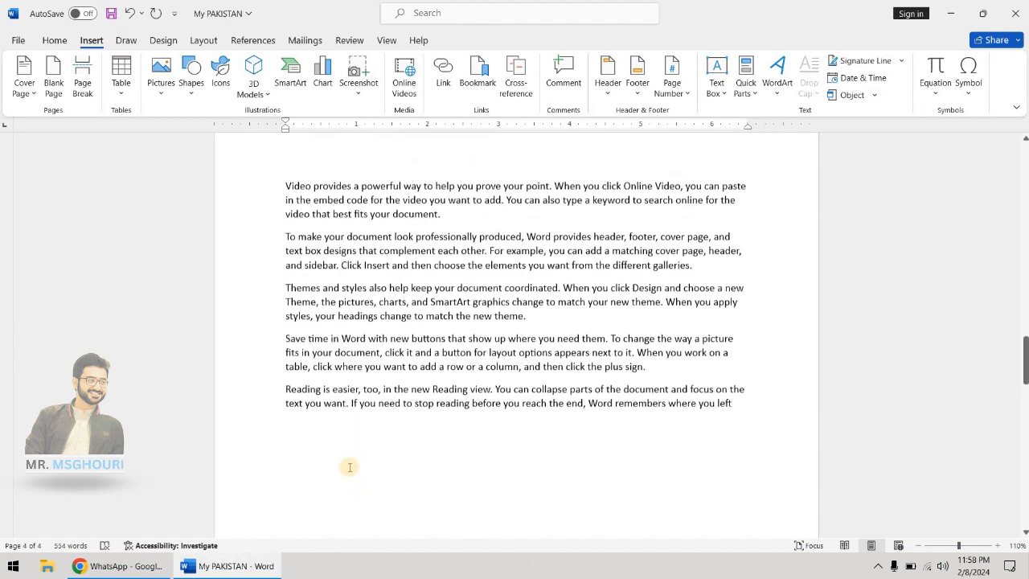
scroll(386, 458, down, 3)
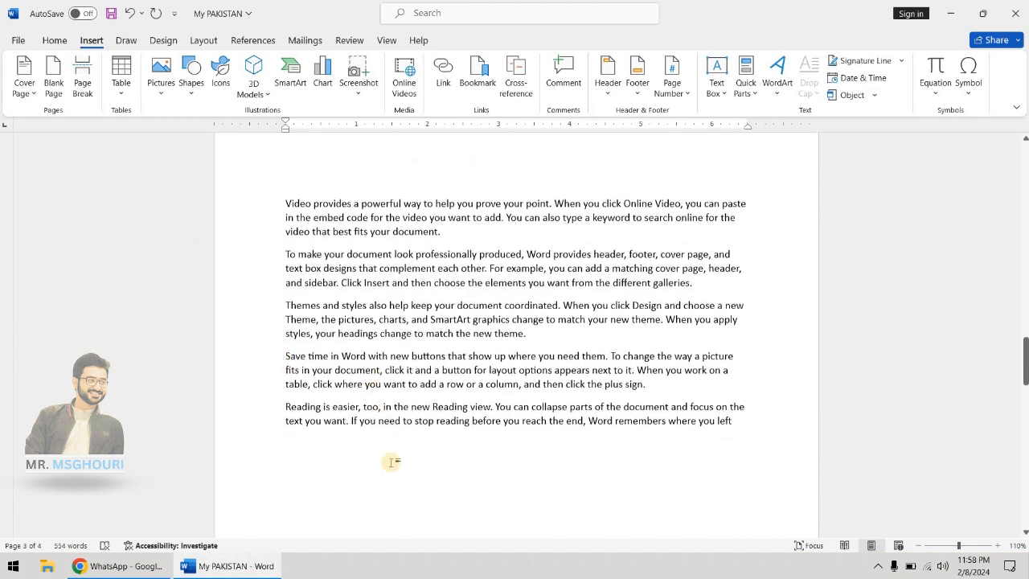
click(288, 335)
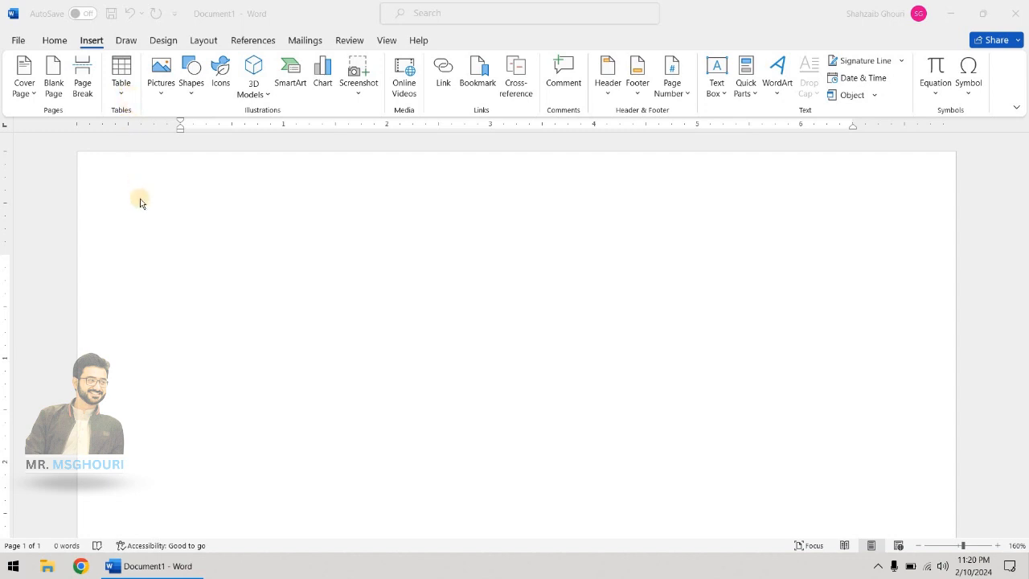
Enter the centred heading "Student Examination Result" in the blank document and start a new line below it
click(168, 280)
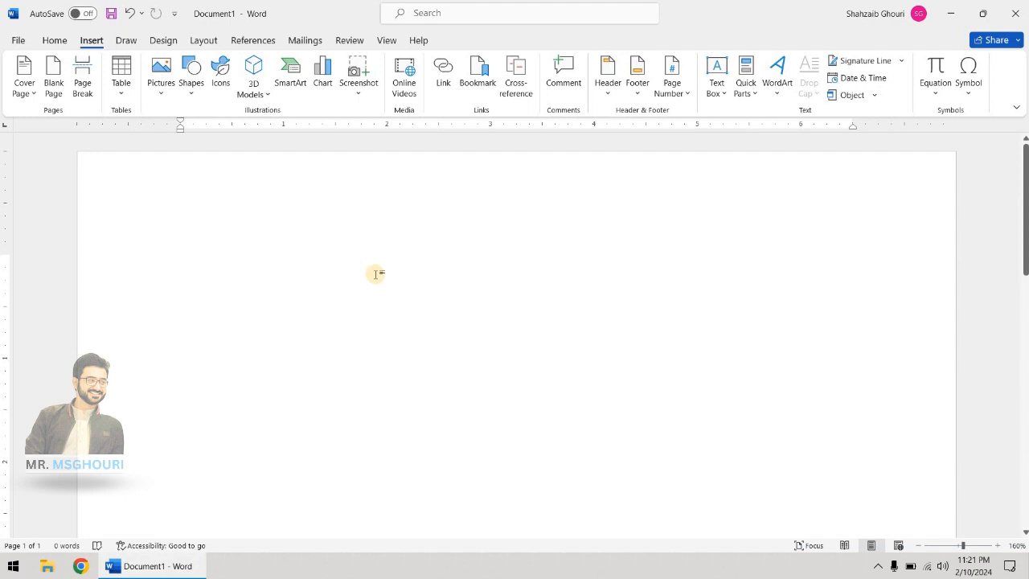
text(Stud)
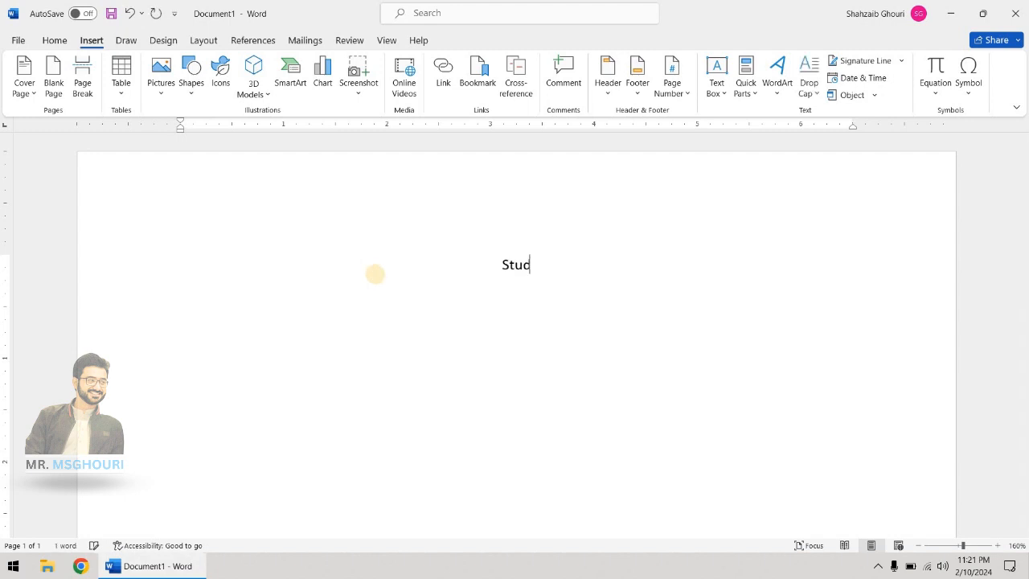
text(ent Examination)
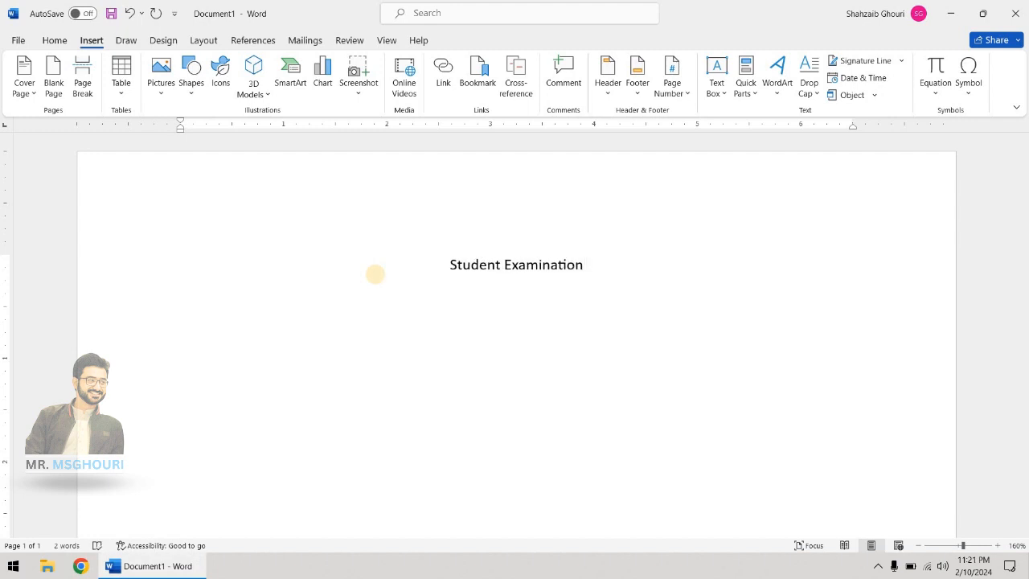
text( REsult)
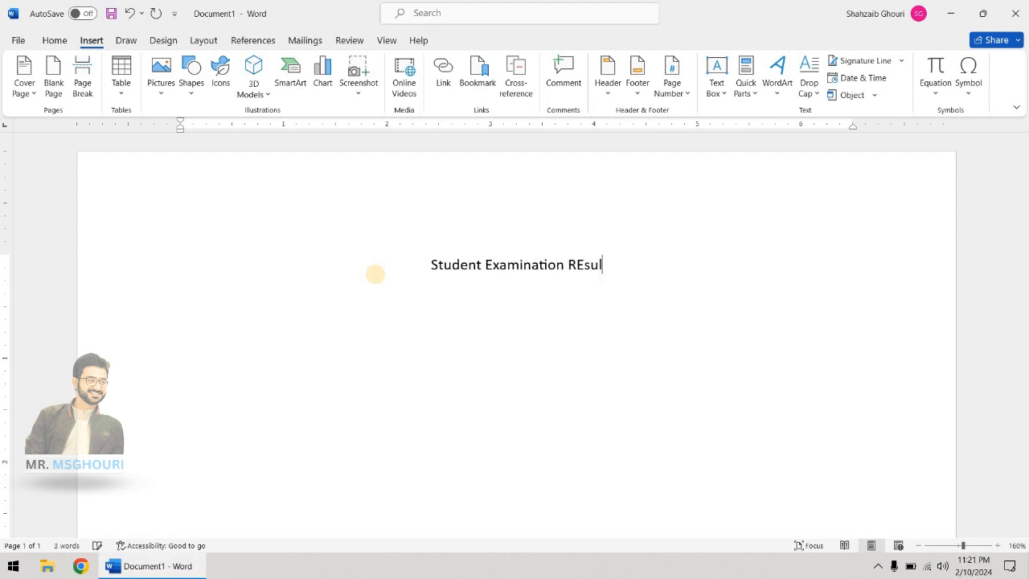
click(589, 262)
key(BackSpace)
text(e)
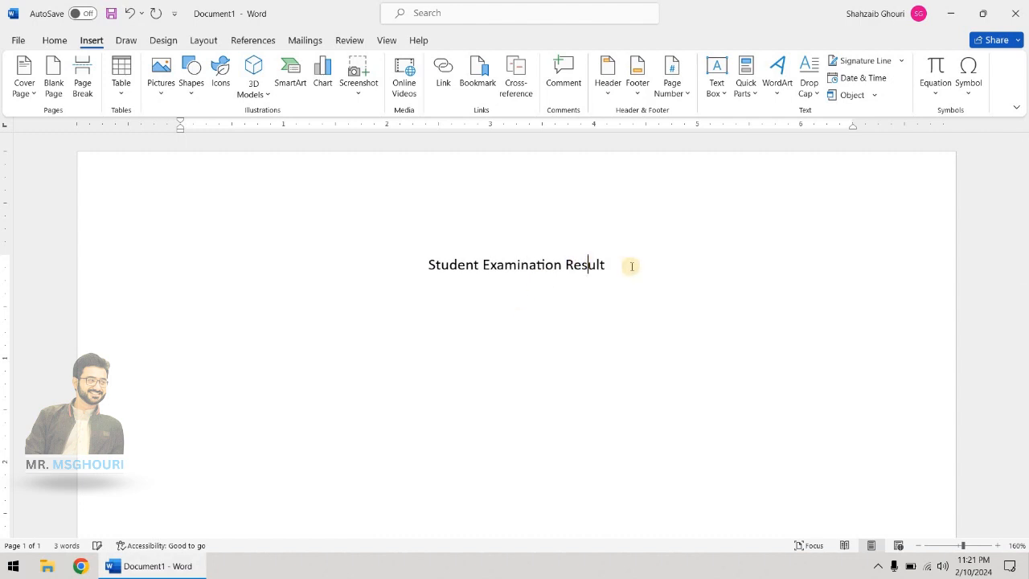
click(631, 266)
key(Return)
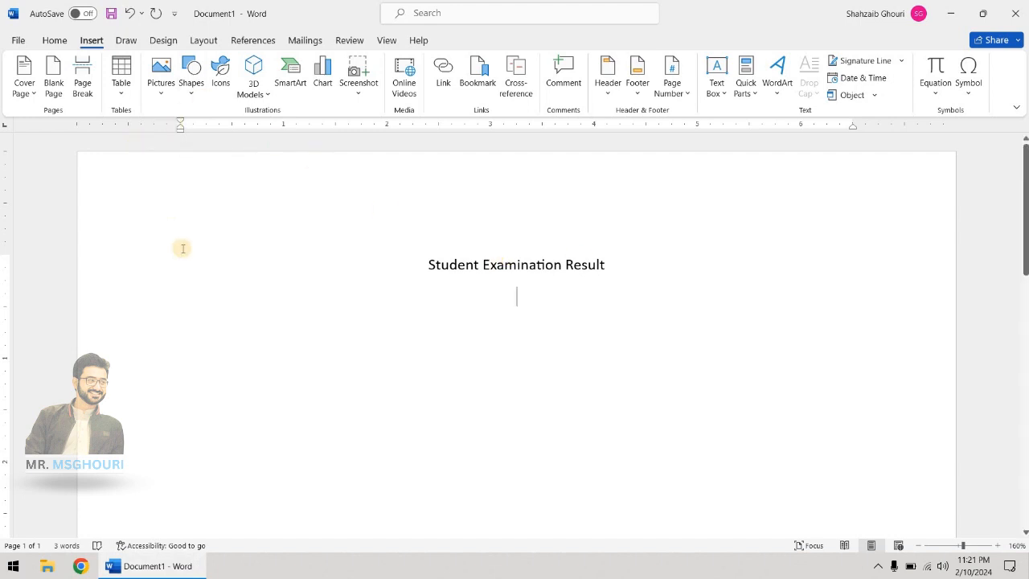
click(121, 93)
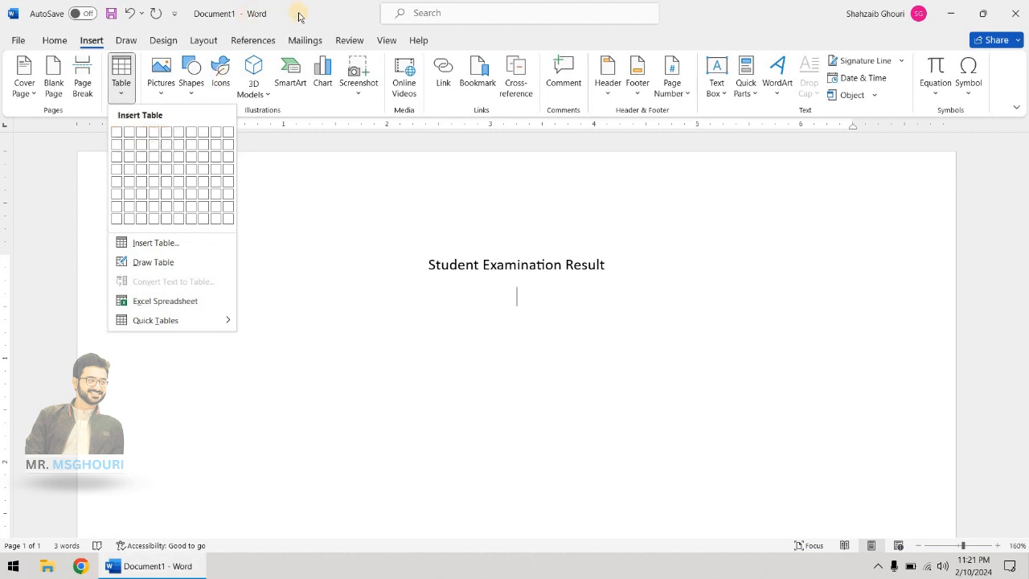
click(533, 321)
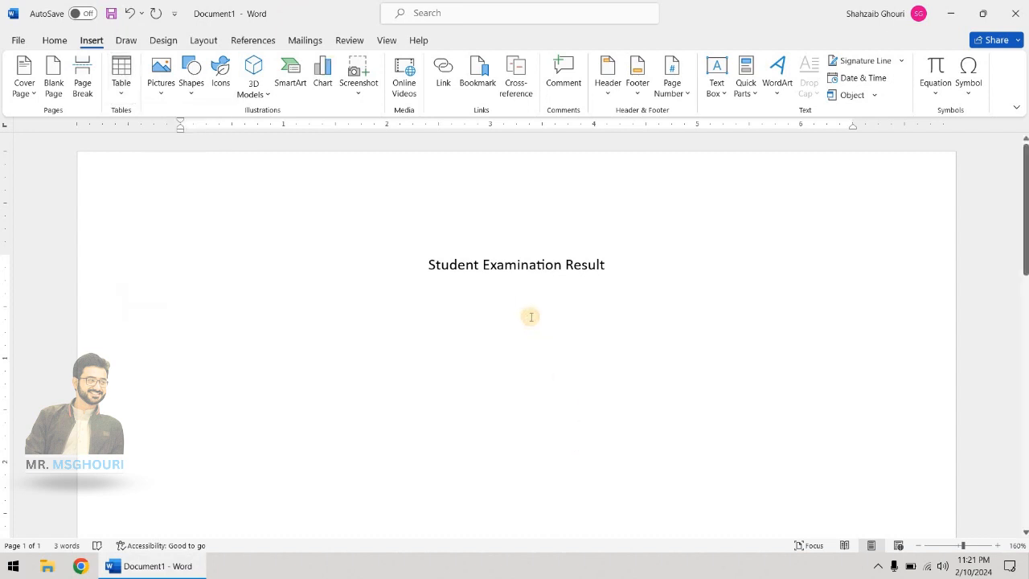
click(124, 97)
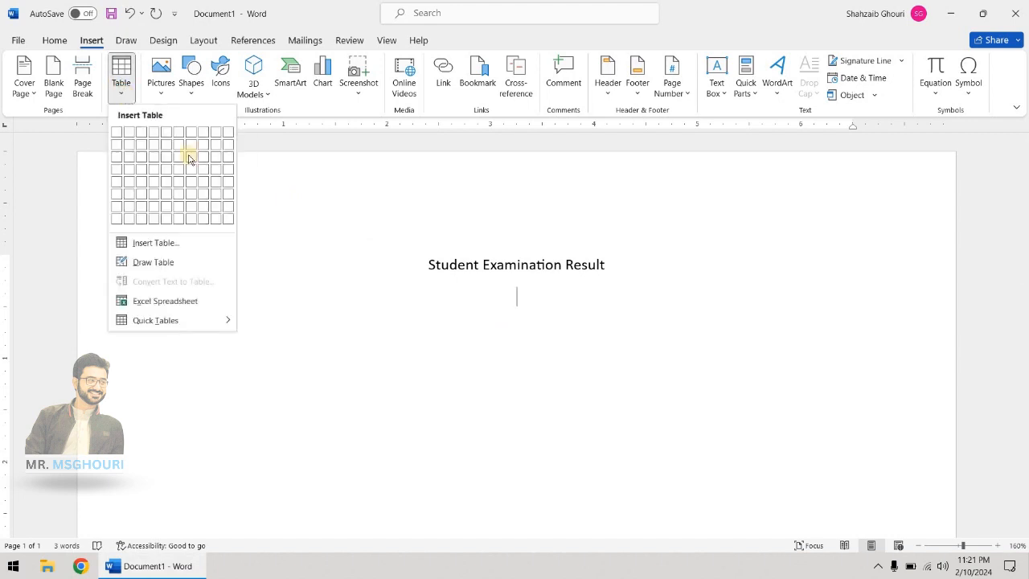
click(451, 311)
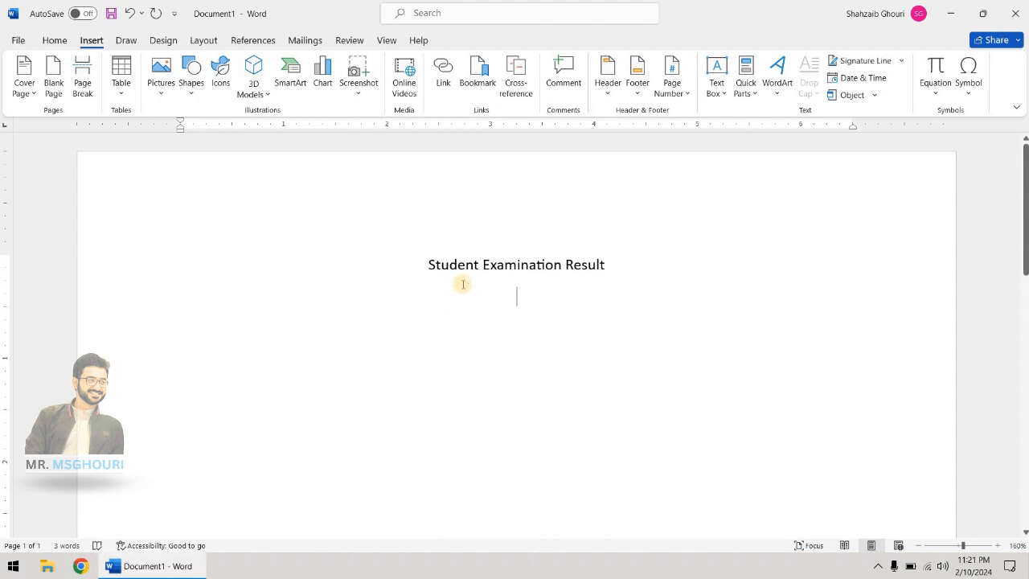
Write "Combination of Rows and columns" on the line below the Student Examination Result heading
text(Cobination)
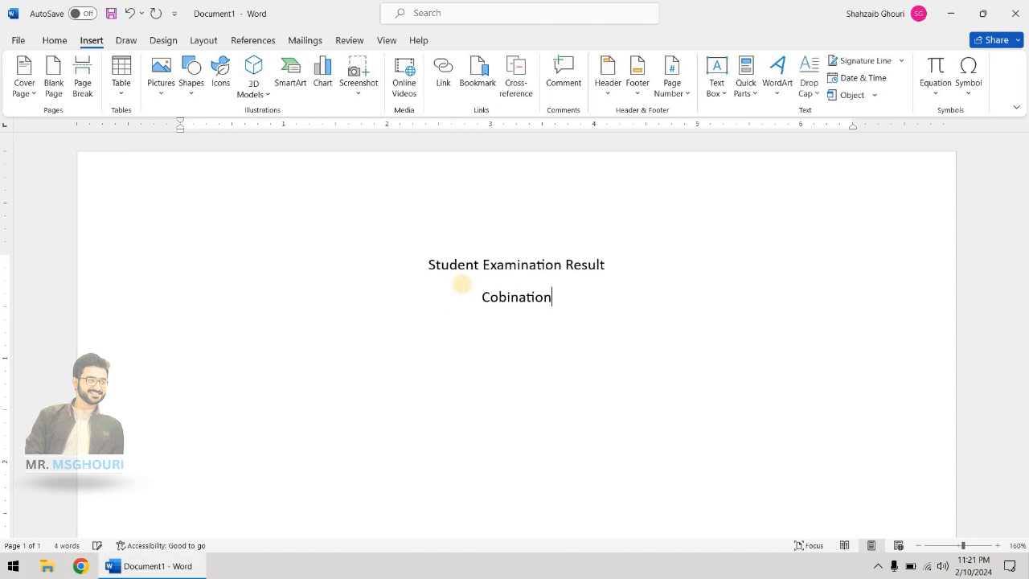
key(BackSpace)
key(BackSpace)
key(BackSpace)
key(BackSpace)
key(BackSpace)
key(BackSpace)
key(BackSpace)
key(BackSpace)
text(mbination of)
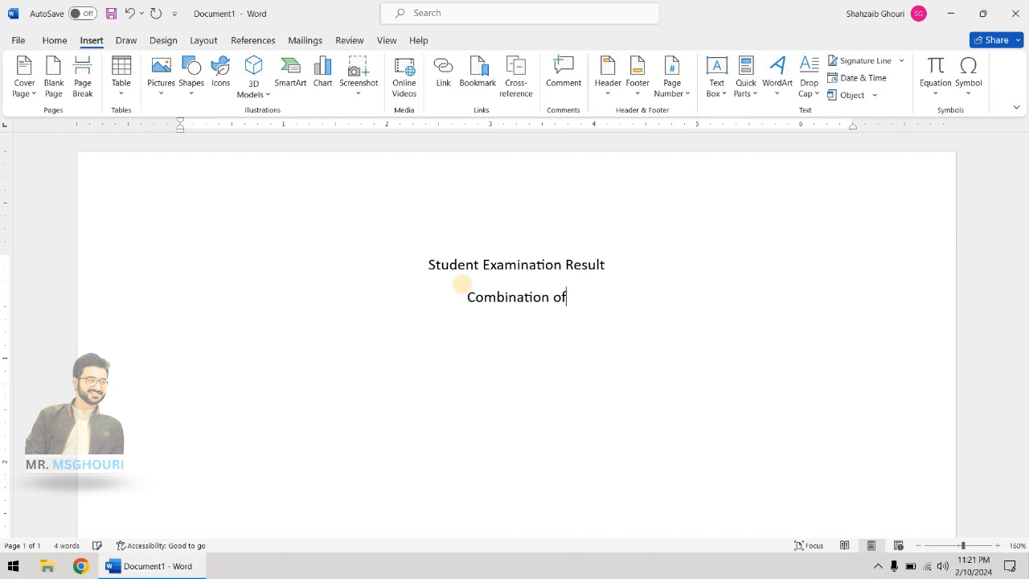
text( Rows an)
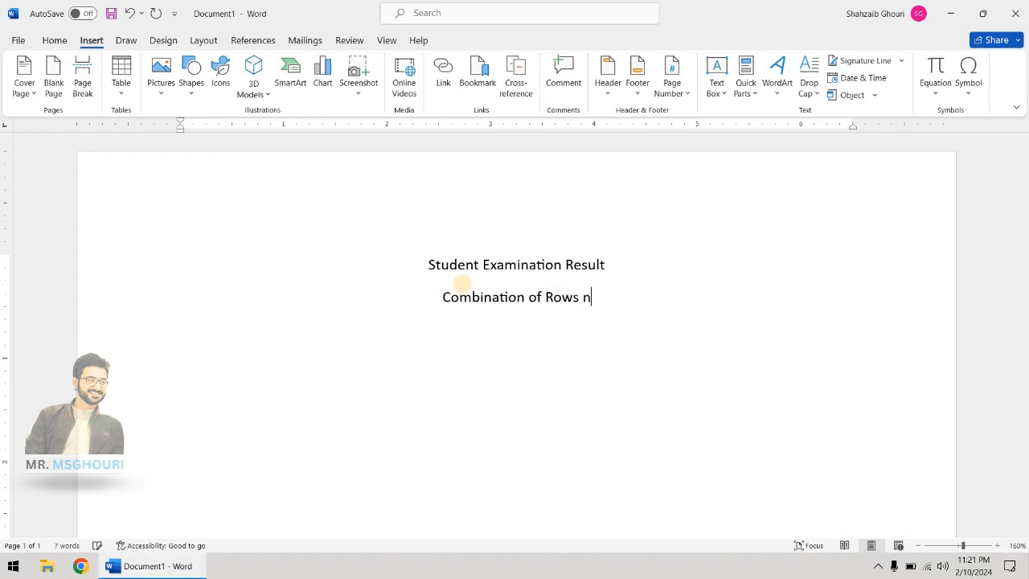
text(d columns)
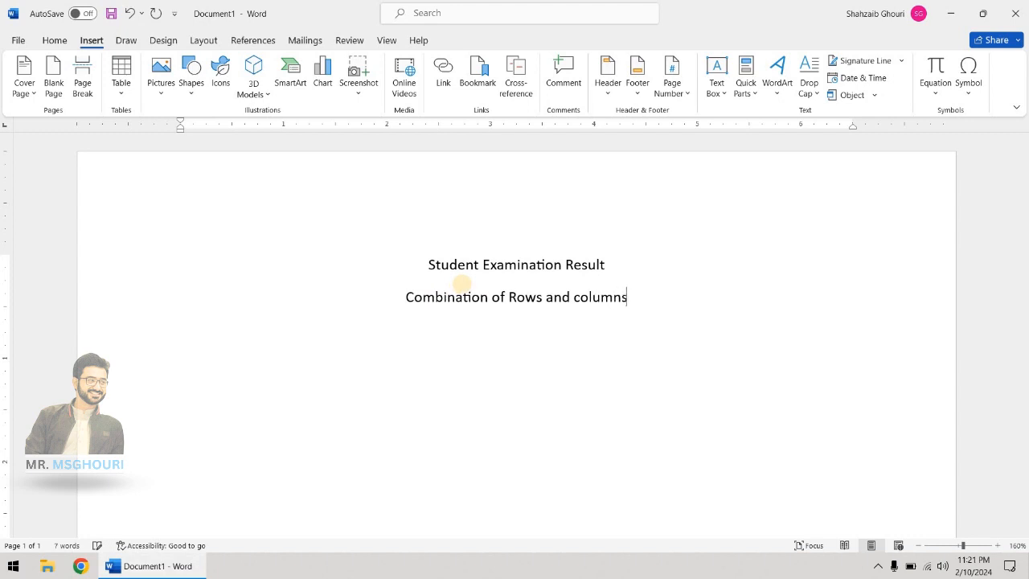
Add two more lines reading "Row – Horizontal lines" and "Column Vertical lines"
key(Return)
text(Row - Horizontal lin)
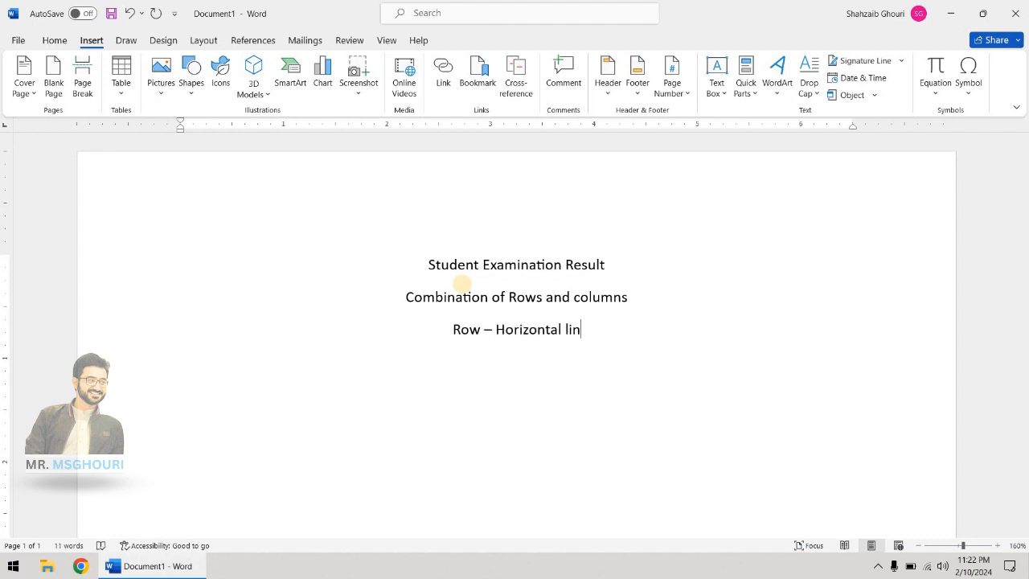
text(es)
key(Return)
text(Colum)
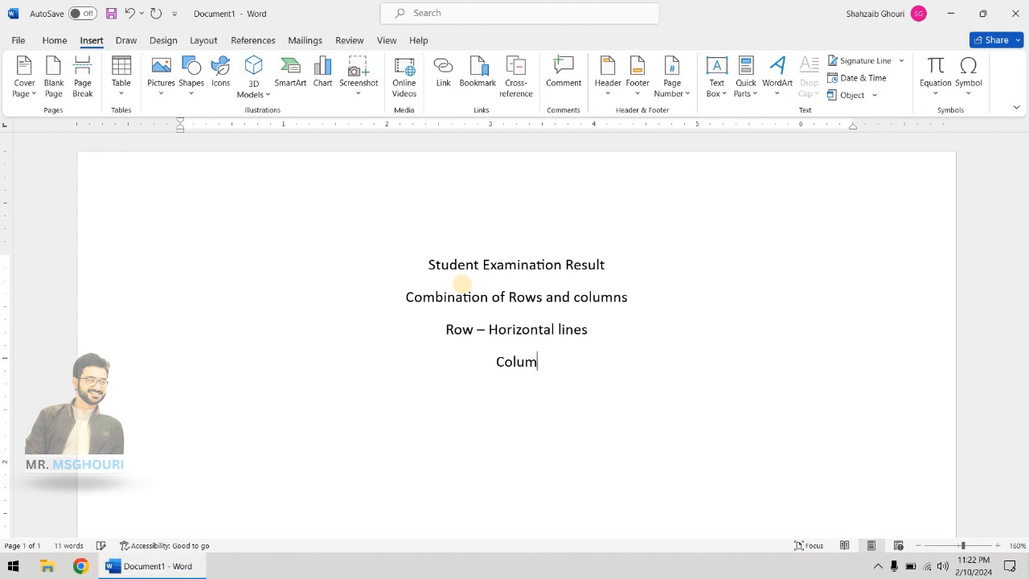
text(n Vertical)
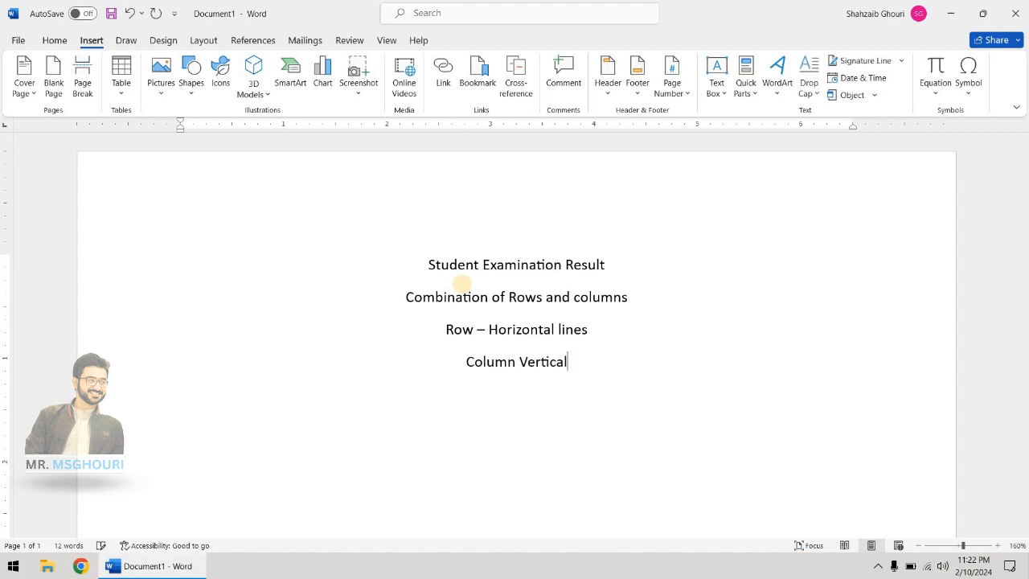
text( lines)
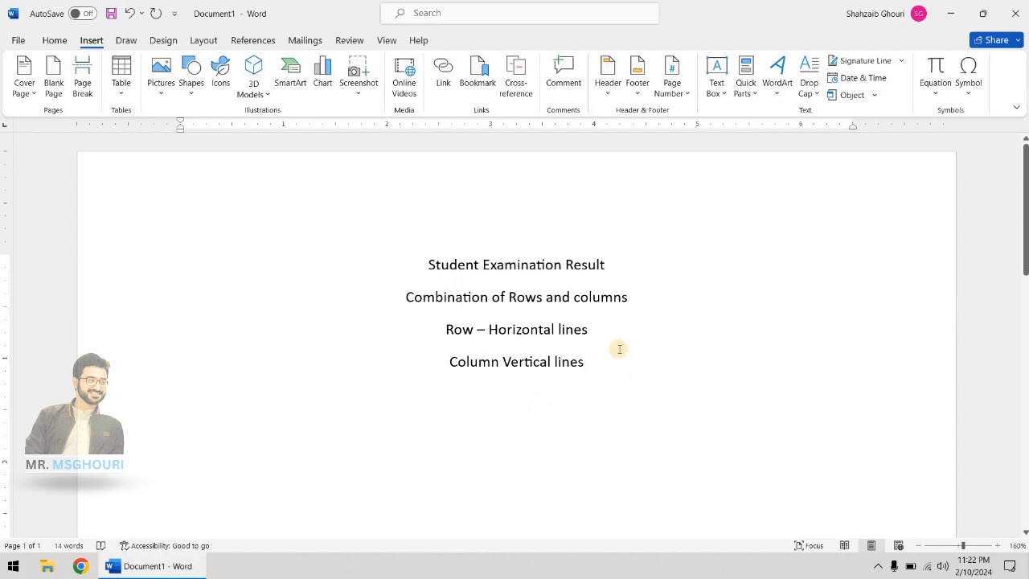
Add a line reading "Row and column intersect - cell" below the Column Vertical lines text, correcting the spelling of "intersect"
key(Return)
text(R)
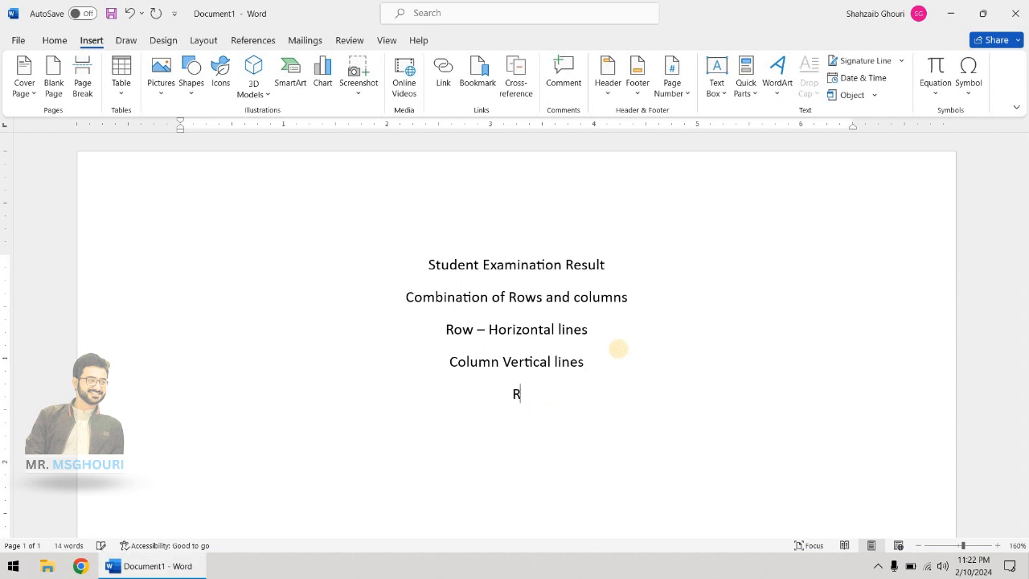
text(ow and )
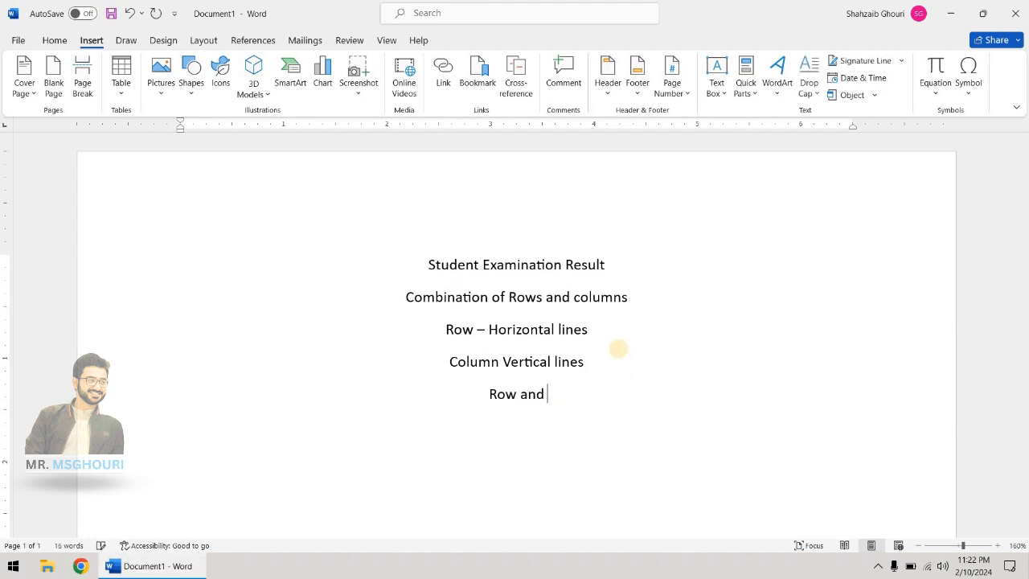
text(column intersedct)
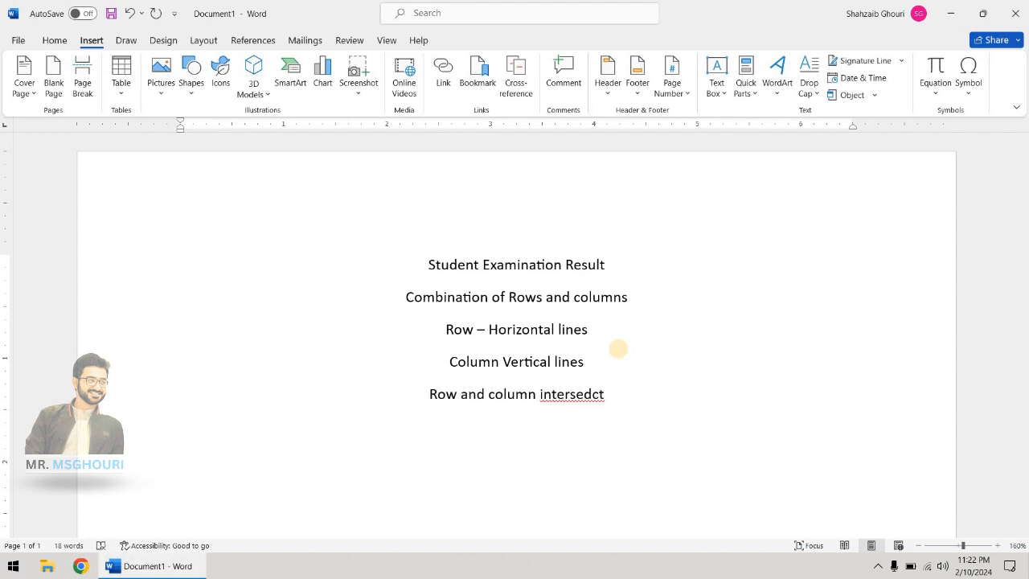
text(  -)
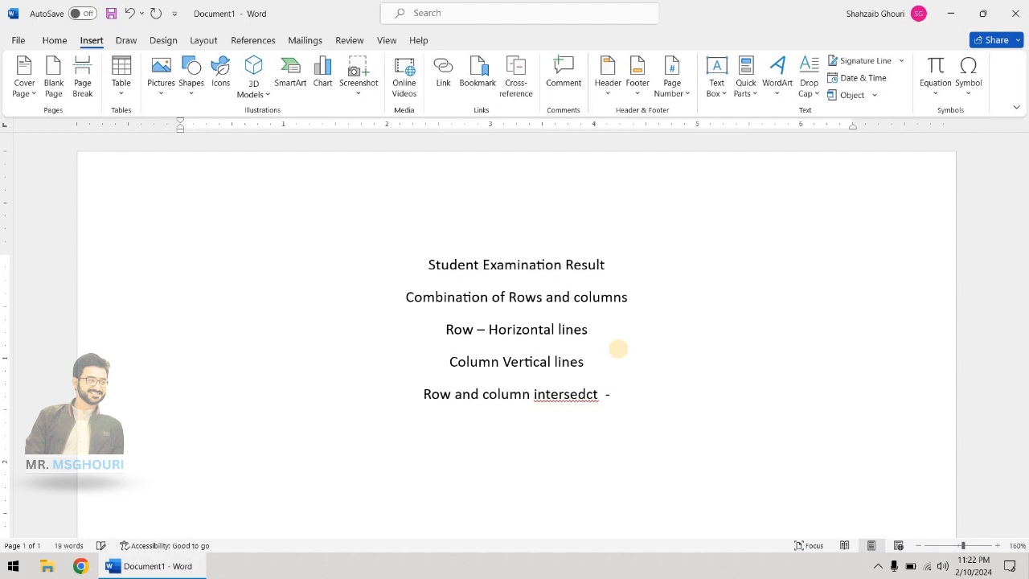
text( cell)
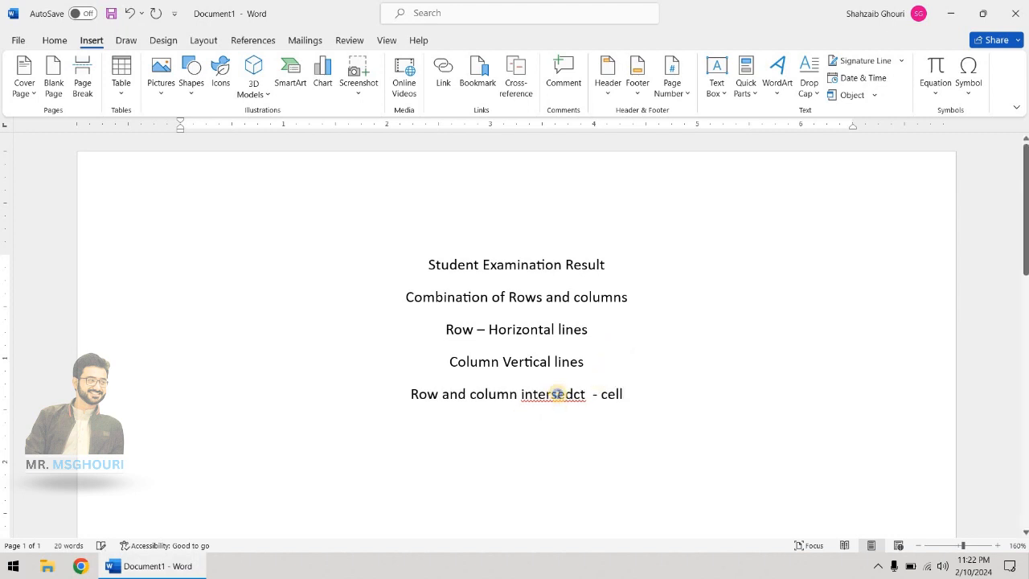
right_click(555, 390)
click(513, 107)
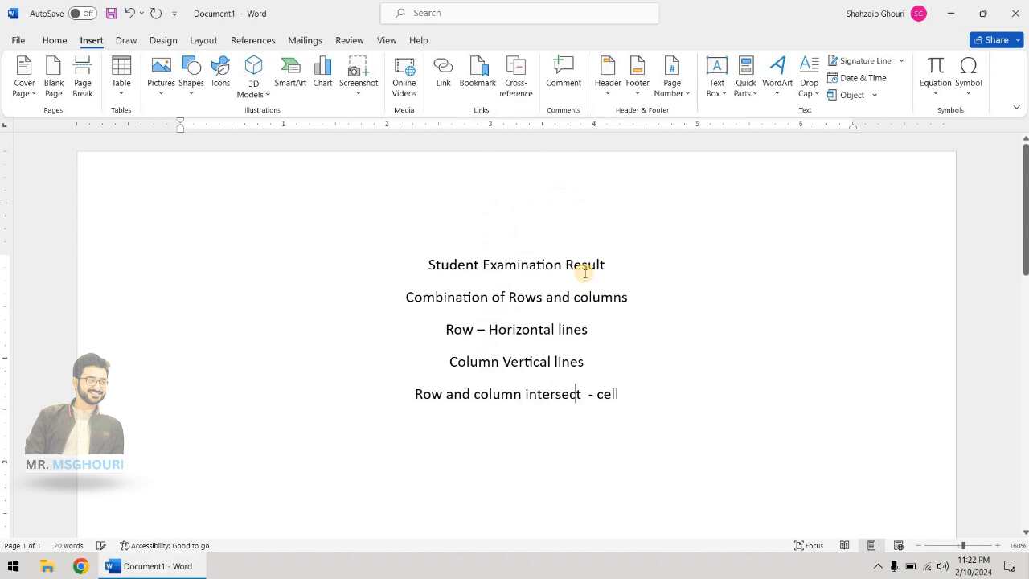
Delete the four explanatory lines about rows, columns and cells below the Student Examination Result heading
click(618, 394)
shift+click(389, 295)
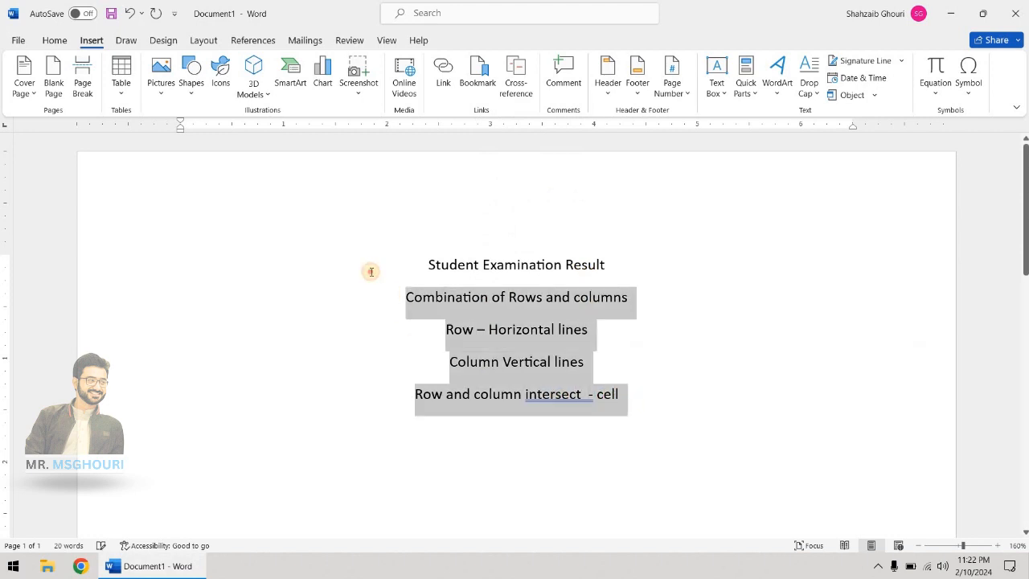
key(BackSpace)
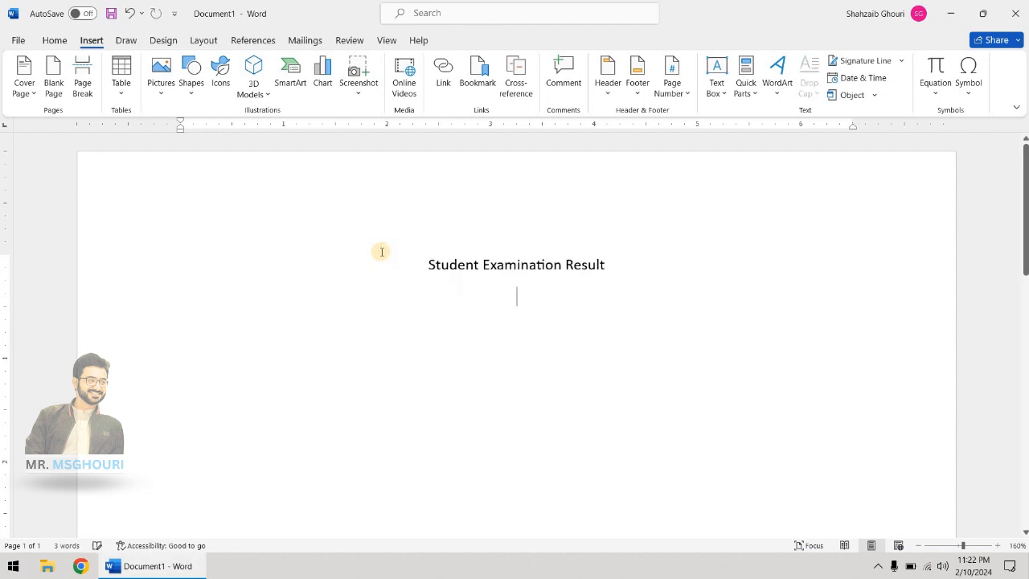
Insert a table with 6 columns and 2 rows below the heading, using the Insert Table dialog
click(122, 84)
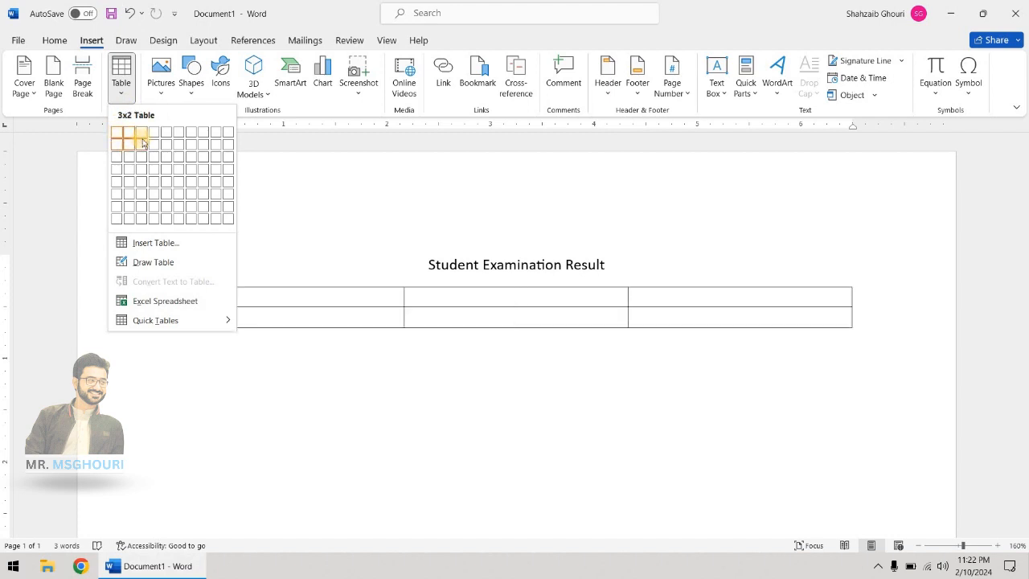
click(161, 243)
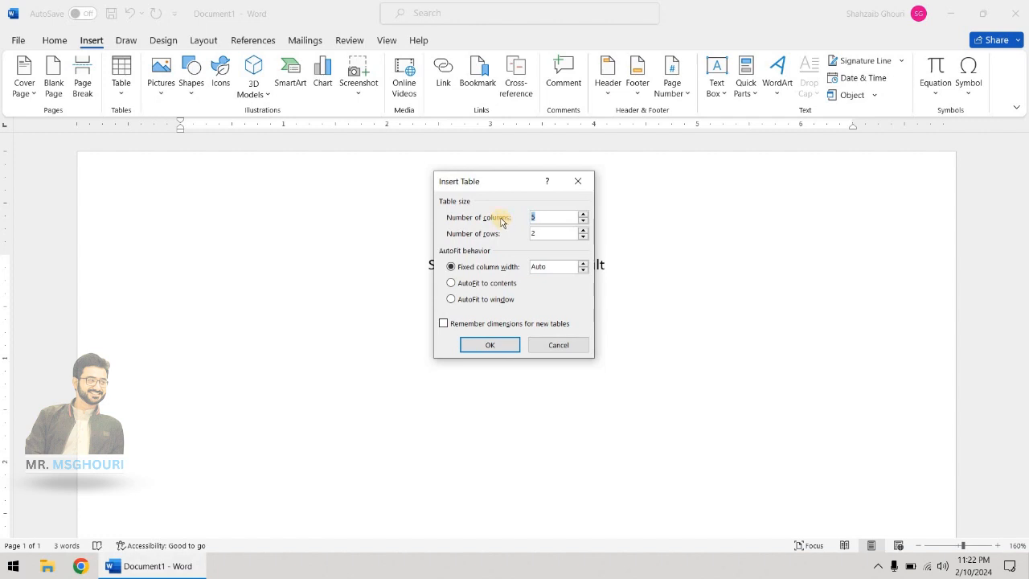
click(555, 217)
drag(518, 218, 480, 213)
text(6)
drag(548, 233, 495, 243)
key(BackSpace)
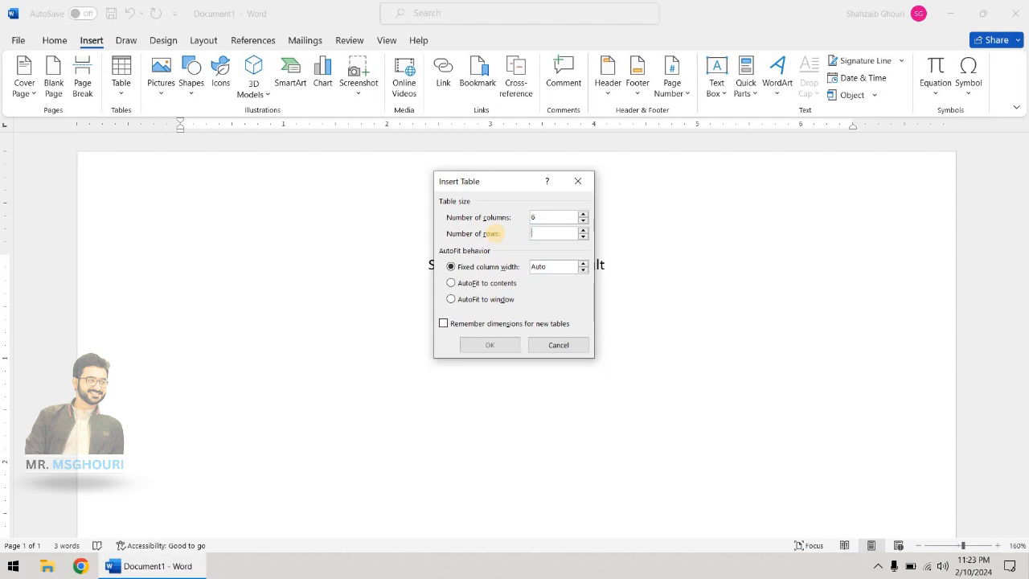
text(2)
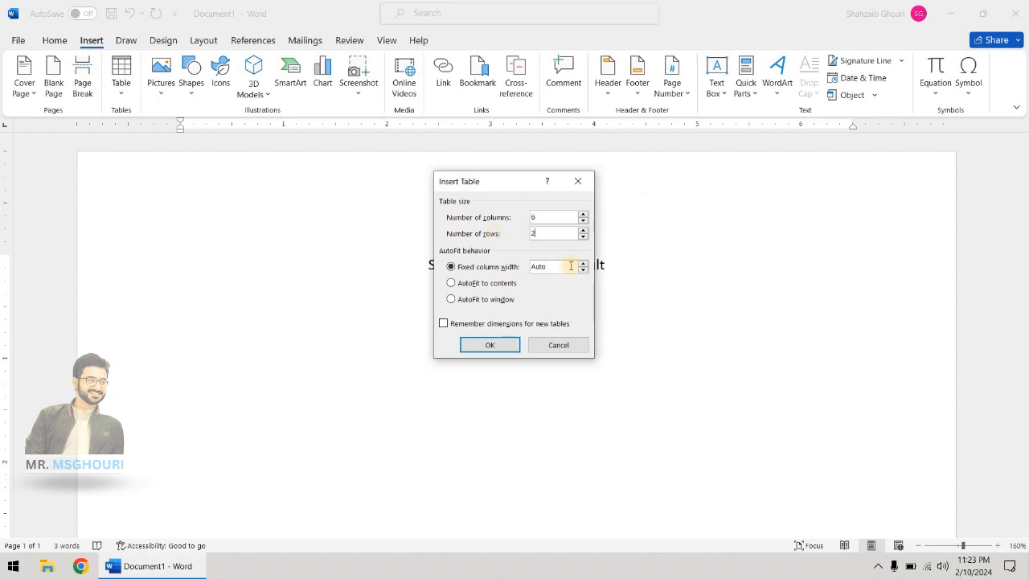
click(508, 346)
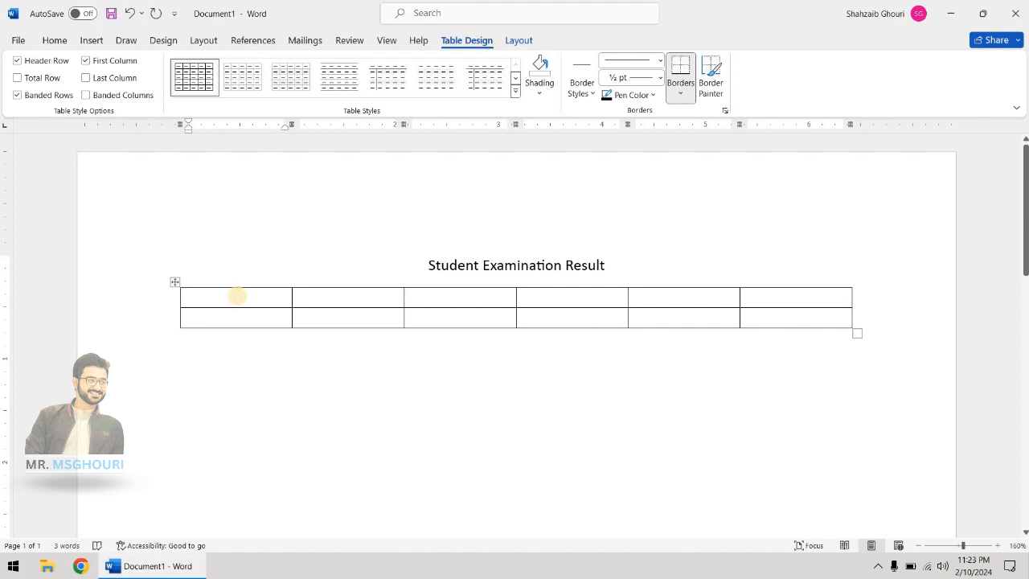
Fill the first four header cells with "Ser", "Students Name", "Class" and "Obt Marks"
text(Ser)
text(S)
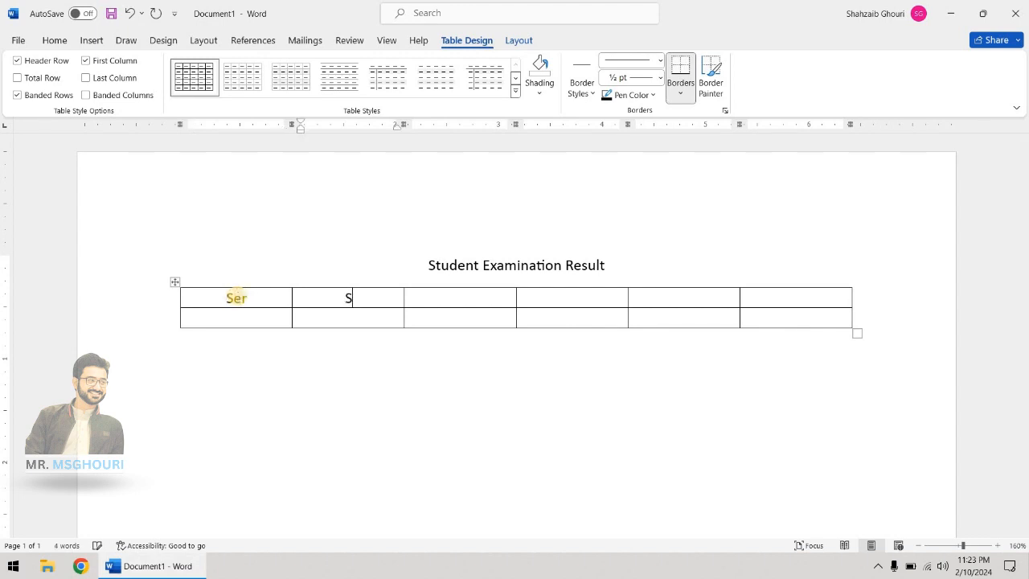
text(tudents Name)
key(Tab)
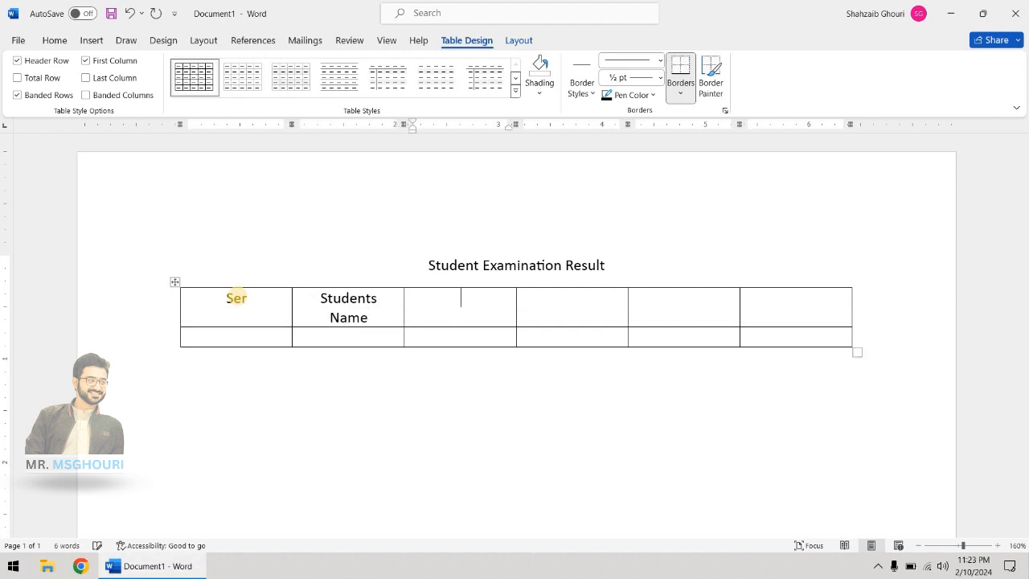
text(Class)
key(Tab)
text(Obt MArks)
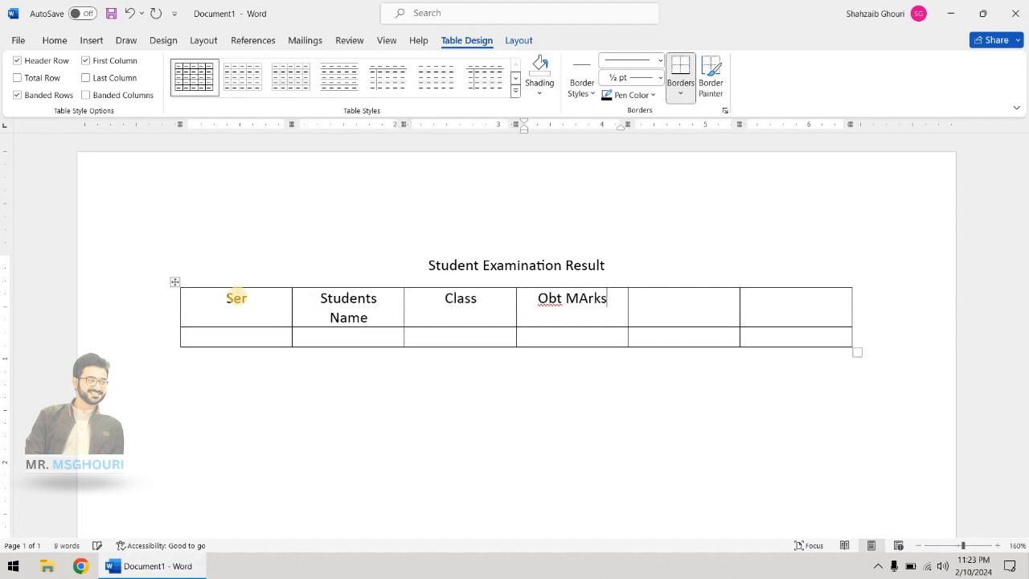
Fill the last two header cells with "Total Marks" and "Percentage", correcting the spelling of "Marks"
key(Tab)
text(Total MArs)
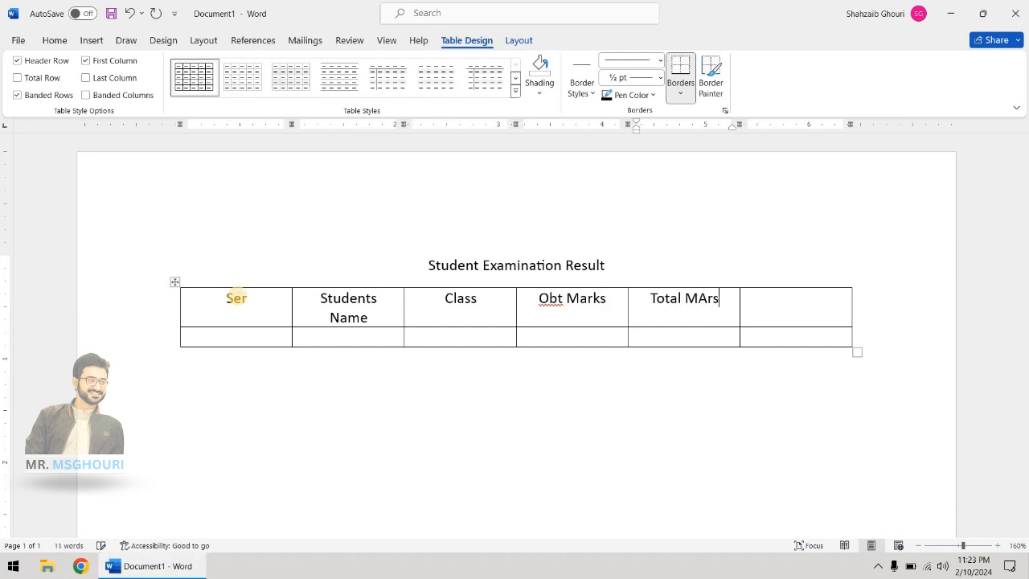
key(Tab)
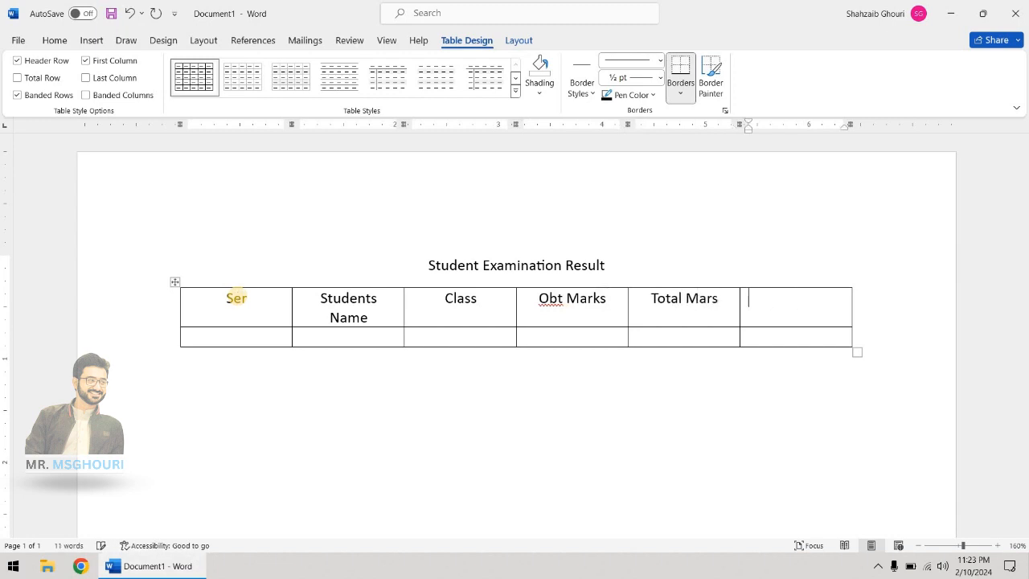
key(Left)
key(BackSpace)
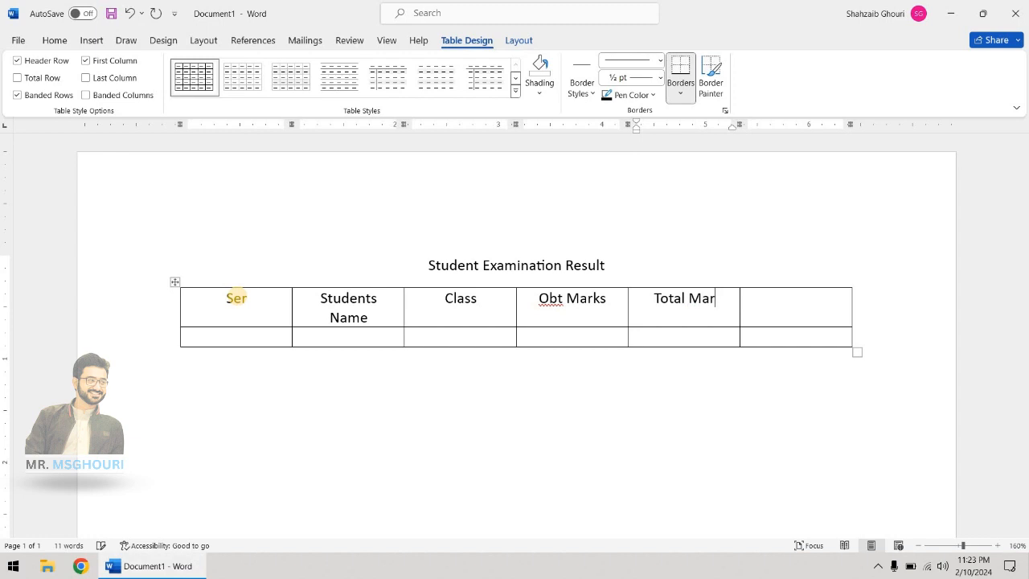
text(ks)
key(Tab)
text(PErcentage)
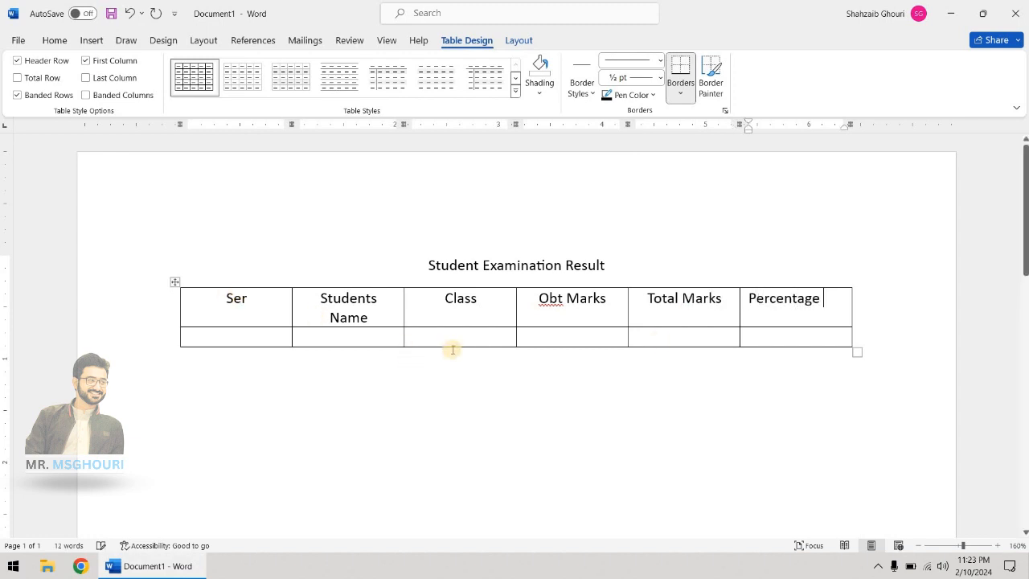
Enter 1 in the Ser cell of the second row and move on to the Students Name cell
drag(766, 306, 249, 299)
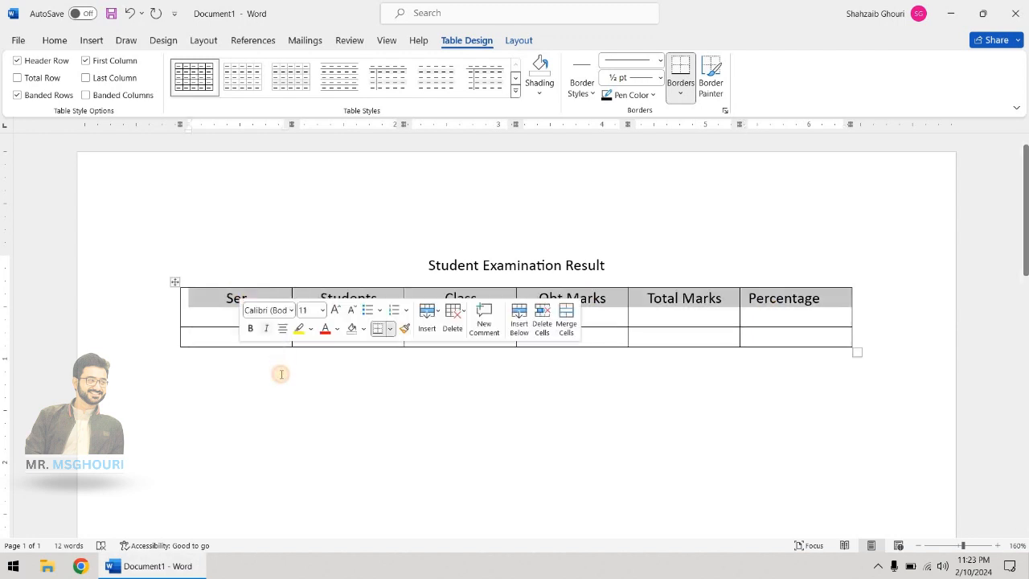
click(268, 338)
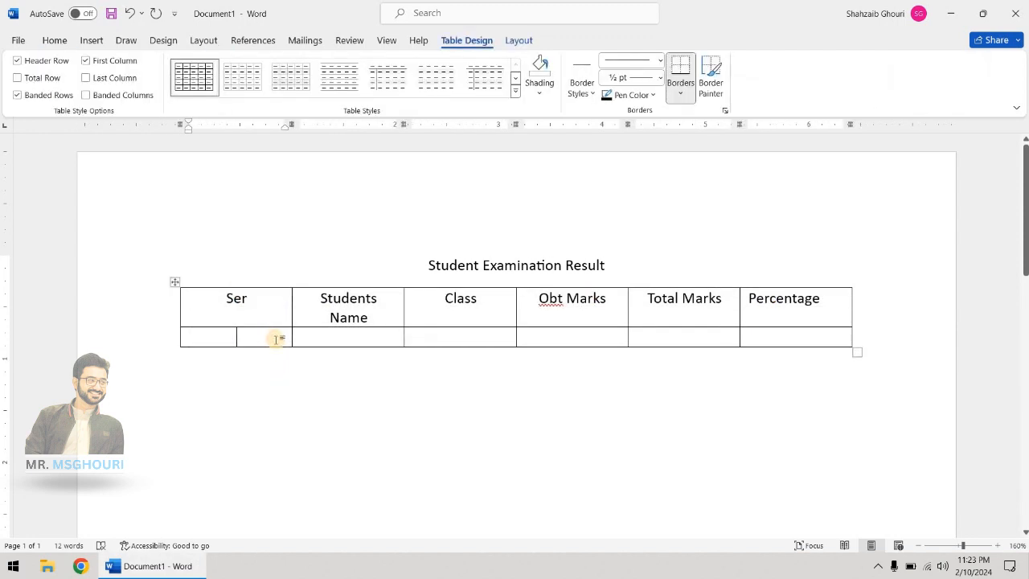
text(1)
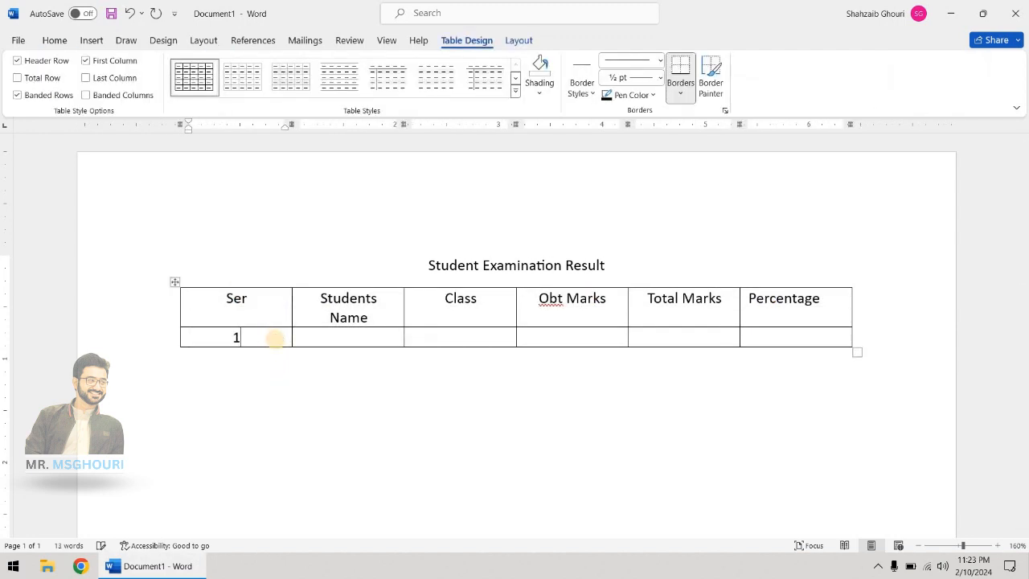
key(Tab)
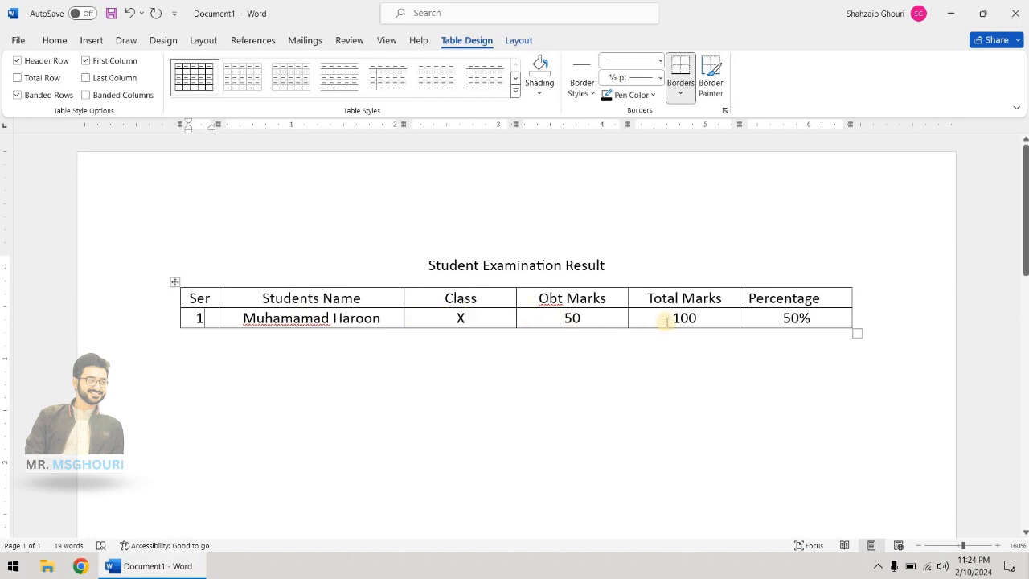
Review the options for inserting rows, columns and cells from the 50% cell, then dismiss them without inserting anything
click(822, 314)
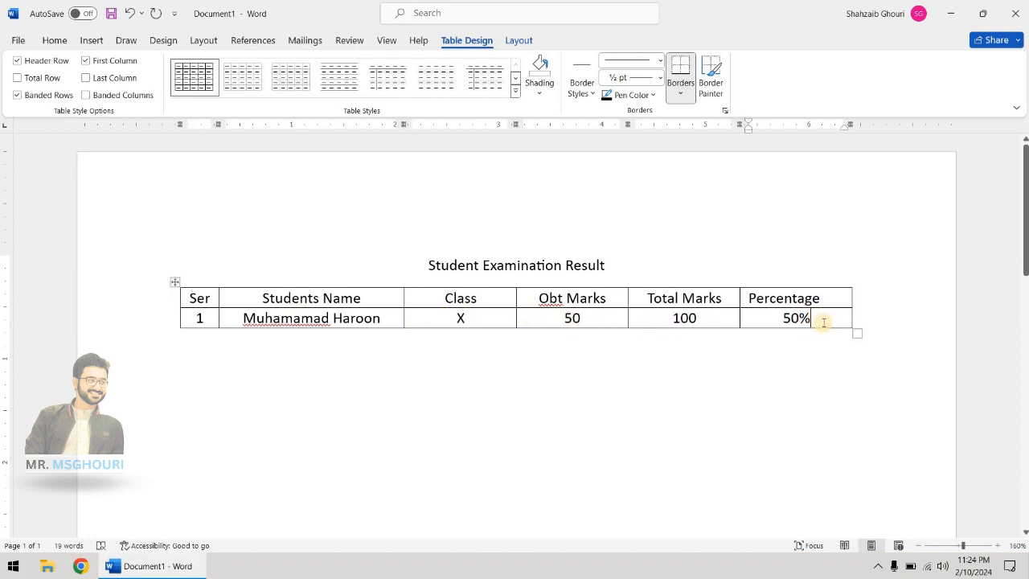
right_click(813, 316)
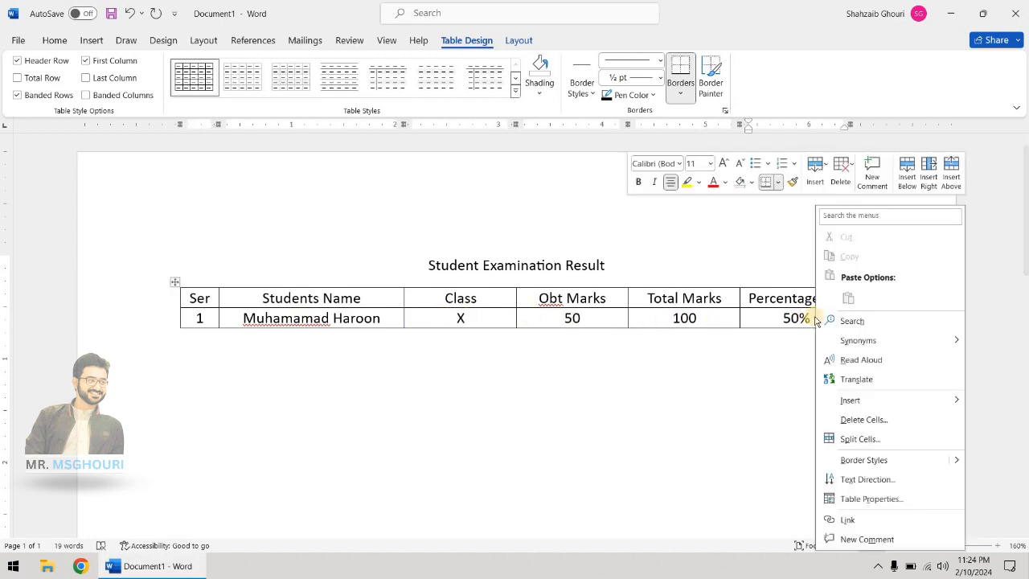
mouse_move(860, 402)
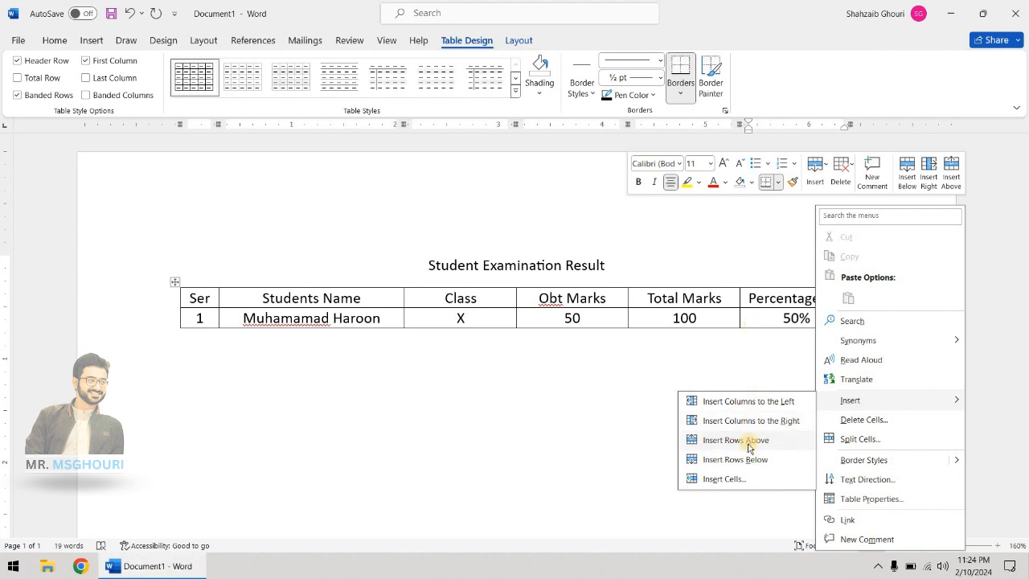
click(725, 344)
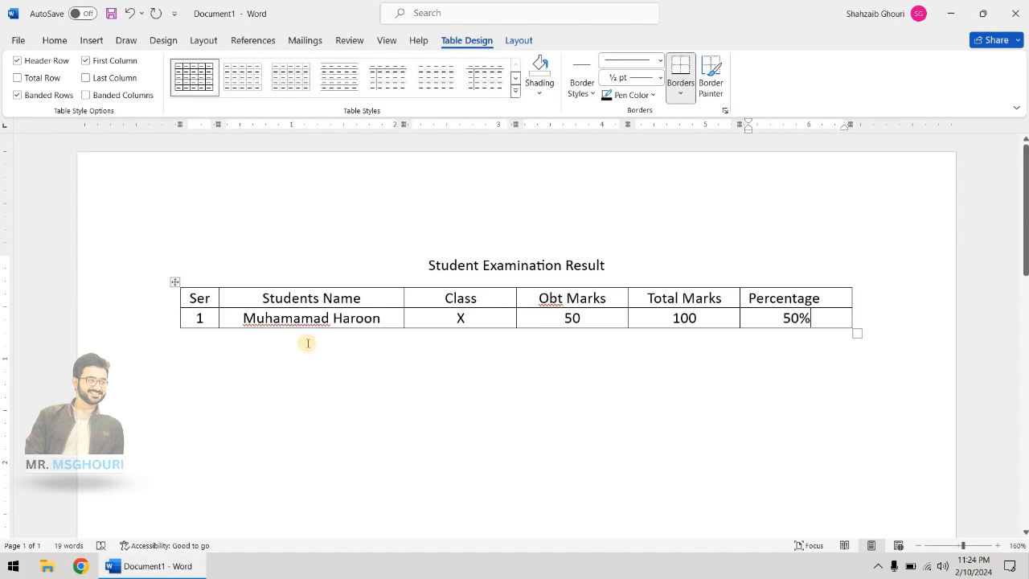
Highlight the Class column, the header row and the student's row in turn to point out the table's columns and rows
click(208, 288)
click(257, 282)
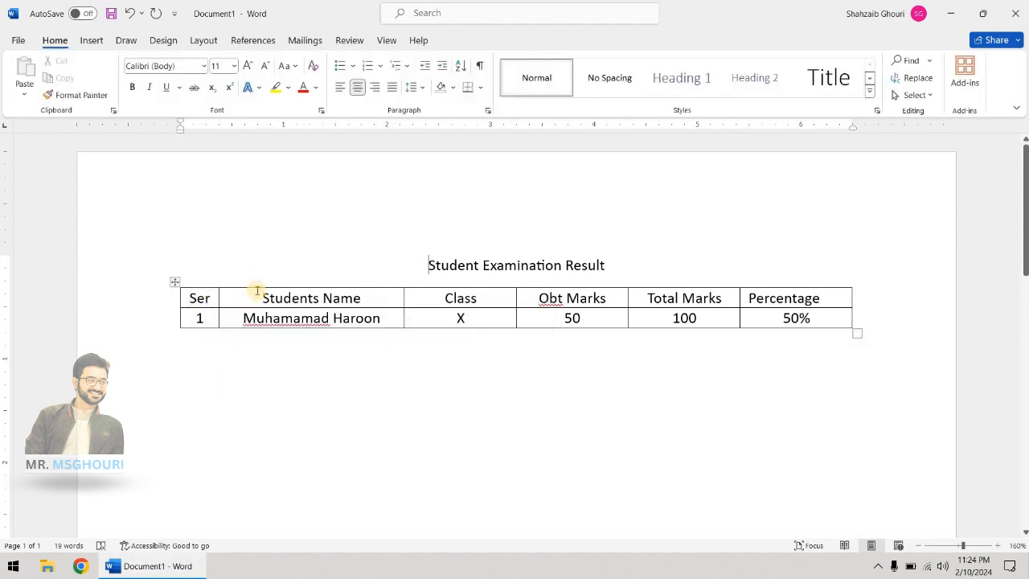
drag(493, 299, 495, 317)
click(613, 351)
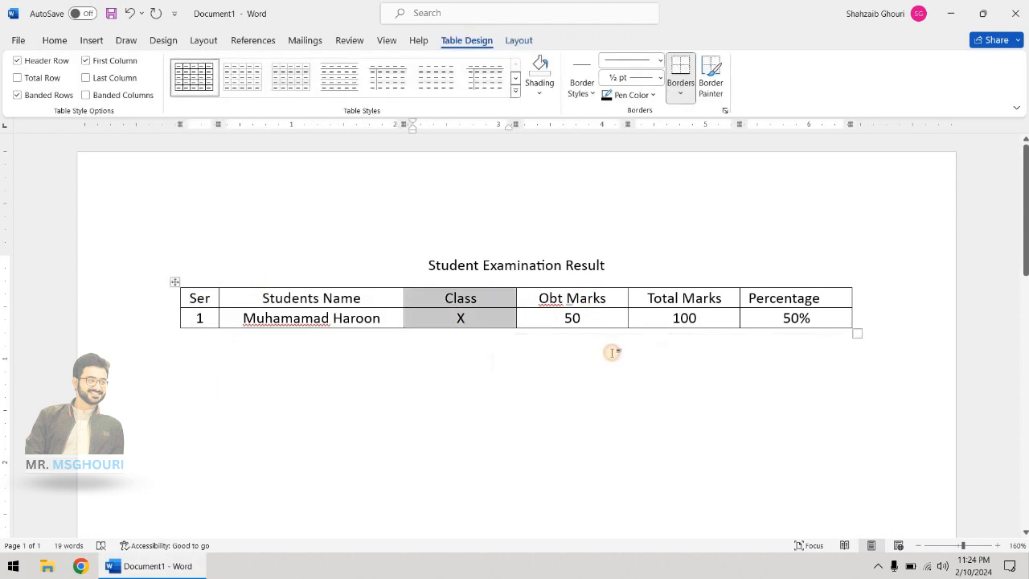
drag(215, 298, 790, 299)
drag(202, 317, 792, 320)
click(592, 326)
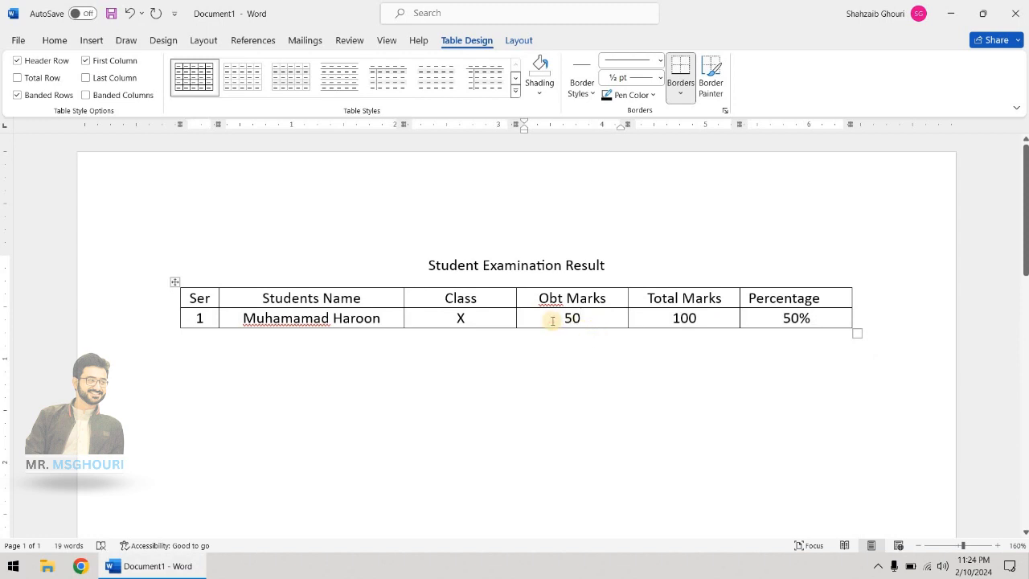
Add four empty rows to the end of the table, starting from the last cell containing 50%
click(702, 298)
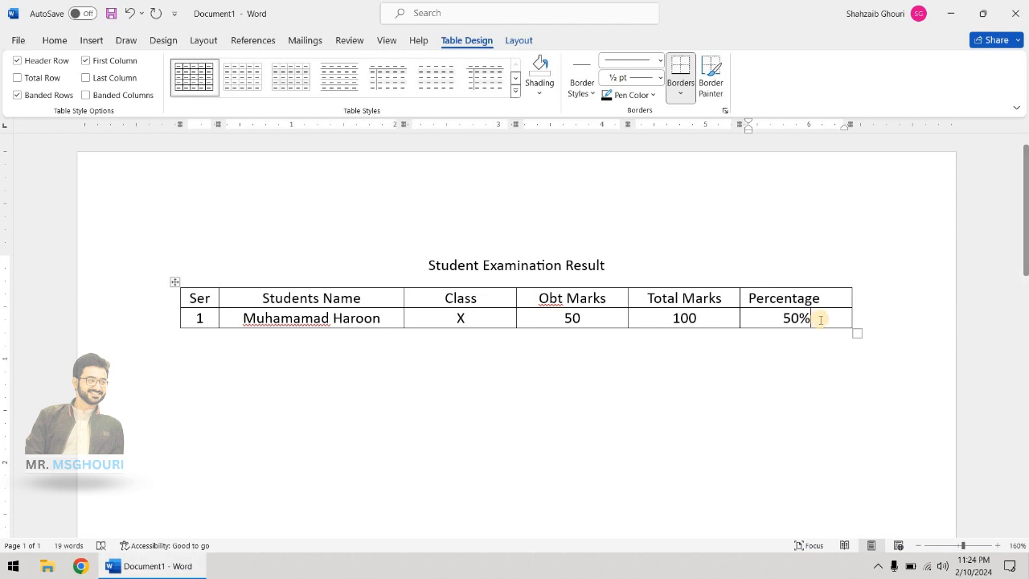
key(Tab)
key(Tab)
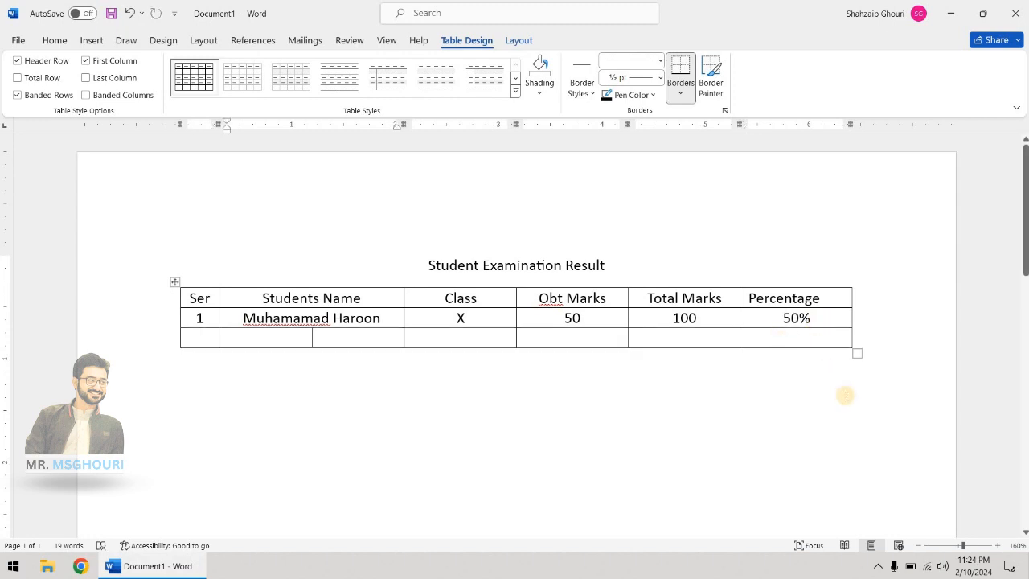
key(Tab)
key(Tab)
key(Tab)
key(Tab)
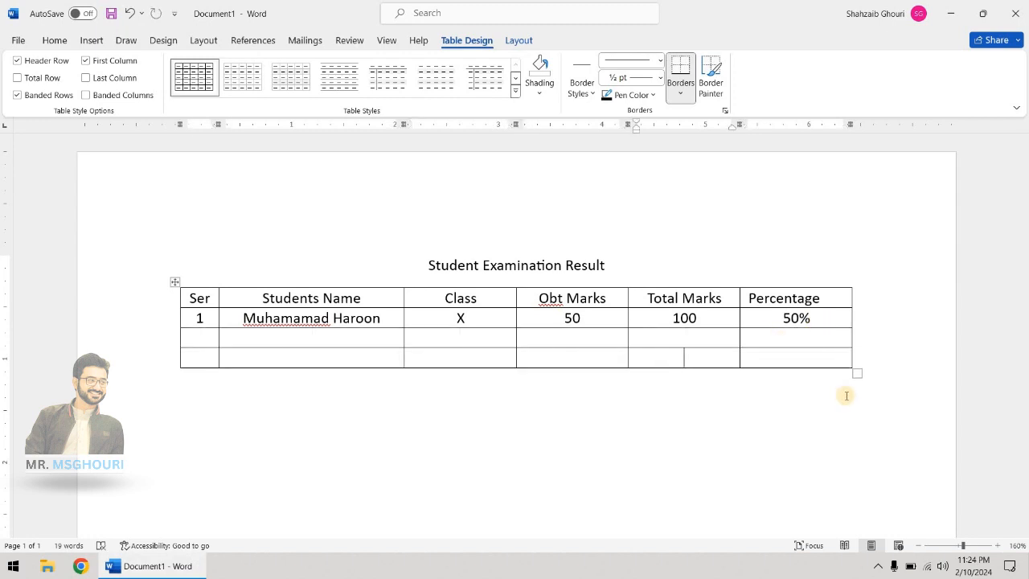
key(Tab)
key(Tab)
key(Tab)
key(Tab)
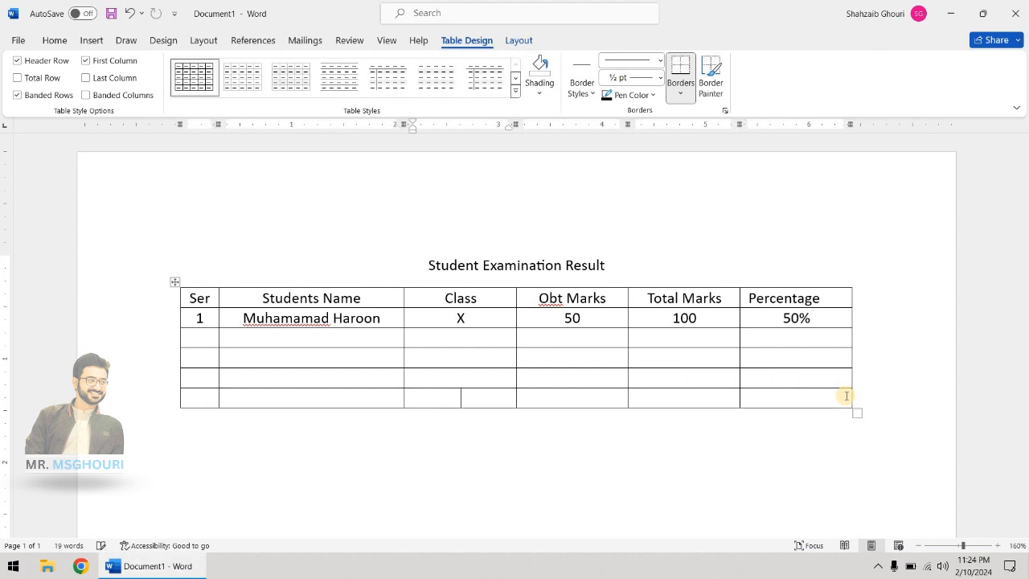
Extend the Student Examination Result table with further empty rows at its end
key(Tab)
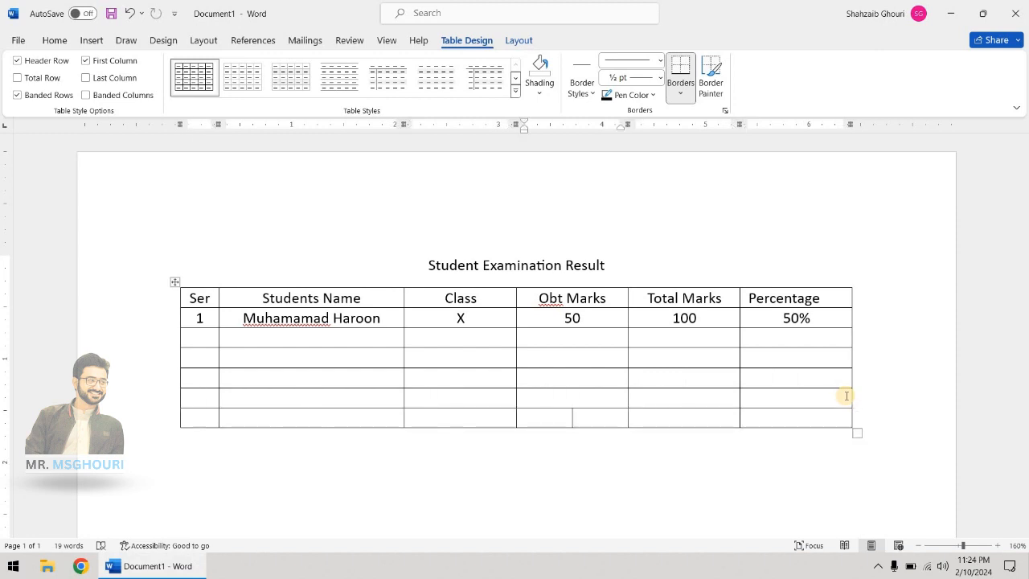
key(Tab)
key(Tab)
key(Tab)
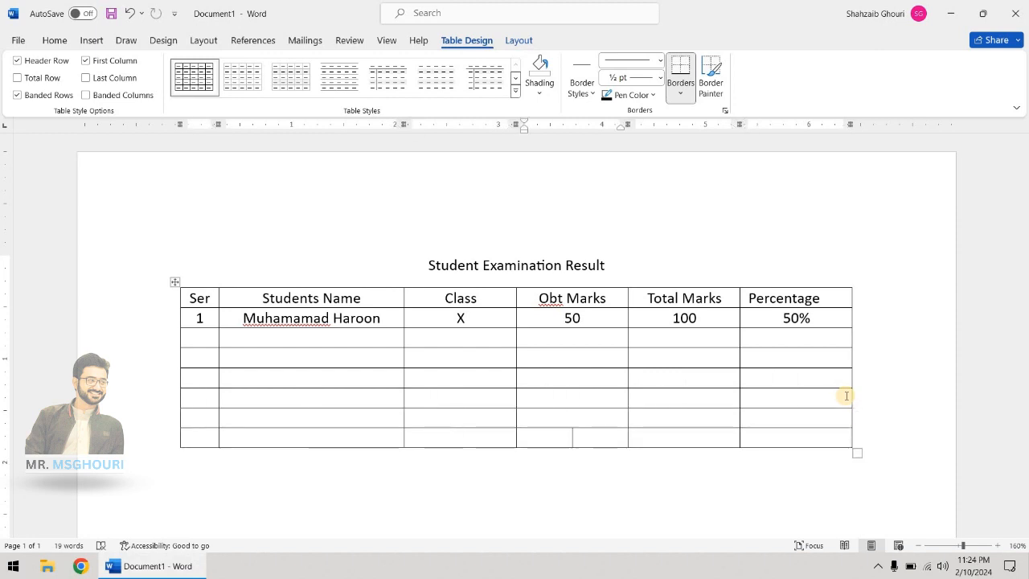
key(Tab)
key(Tab)
key(Tab)
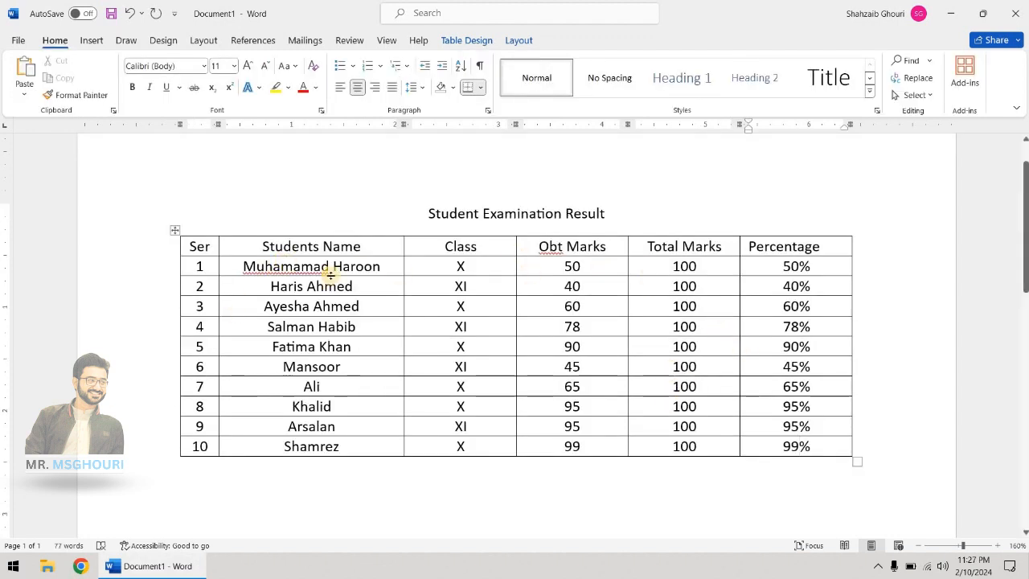
Left-align all ten entries in the Students Name column, leaving out the column heading
drag(337, 265, 329, 444)
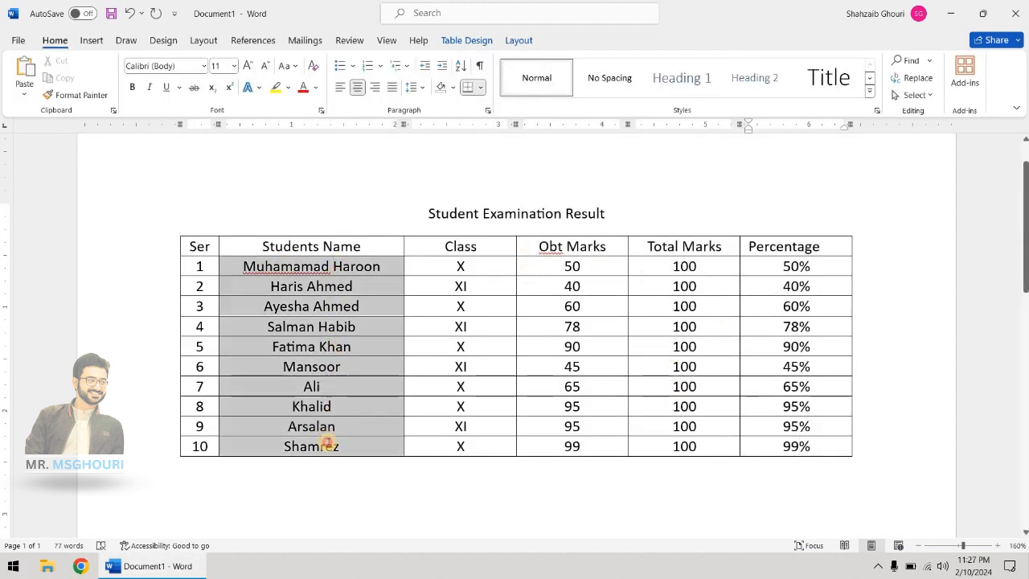
drag(298, 264, 312, 445)
click(340, 87)
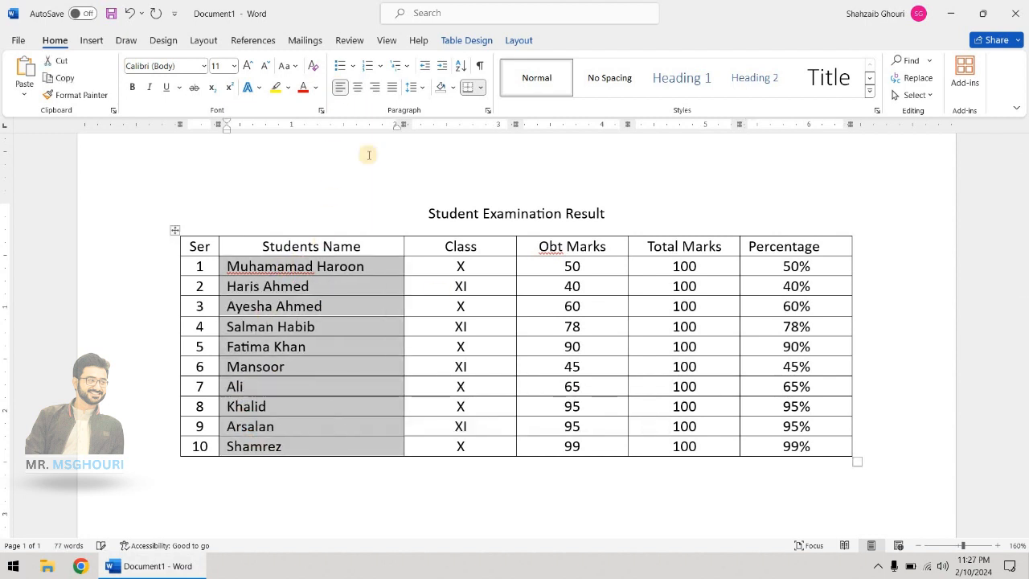
Highlight the first student's obtained marks and percentage in turn, and re-enter 50 as the percentage figure
click(818, 266)
double_click(784, 266)
double_click(564, 266)
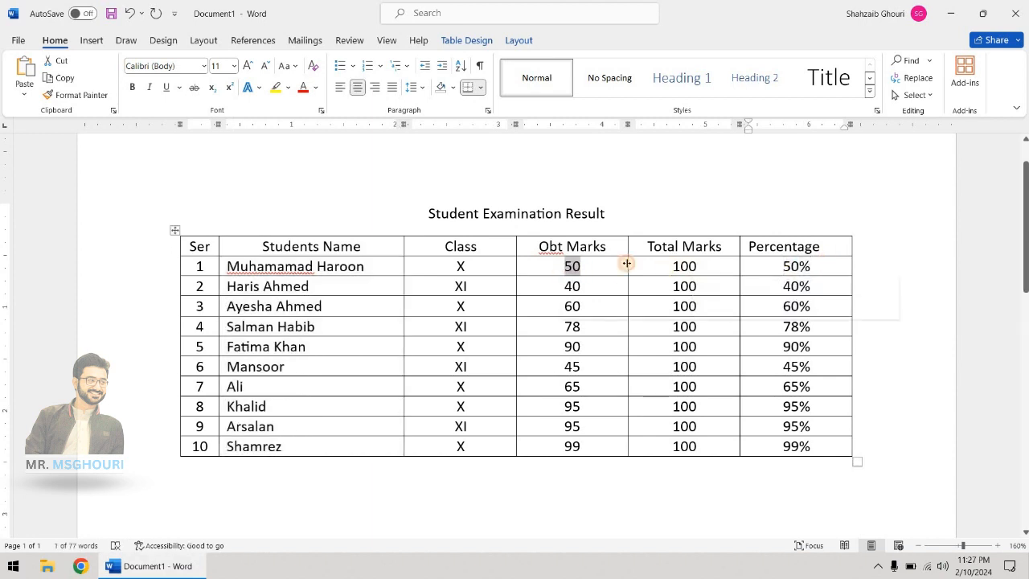
double_click(760, 266)
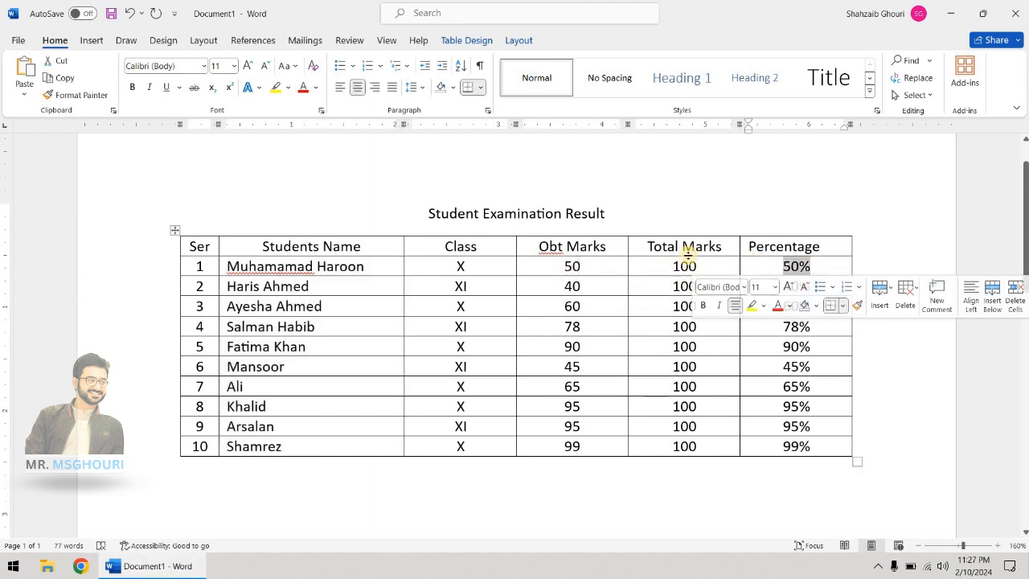
click(819, 271)
double_click(785, 272)
text(50)
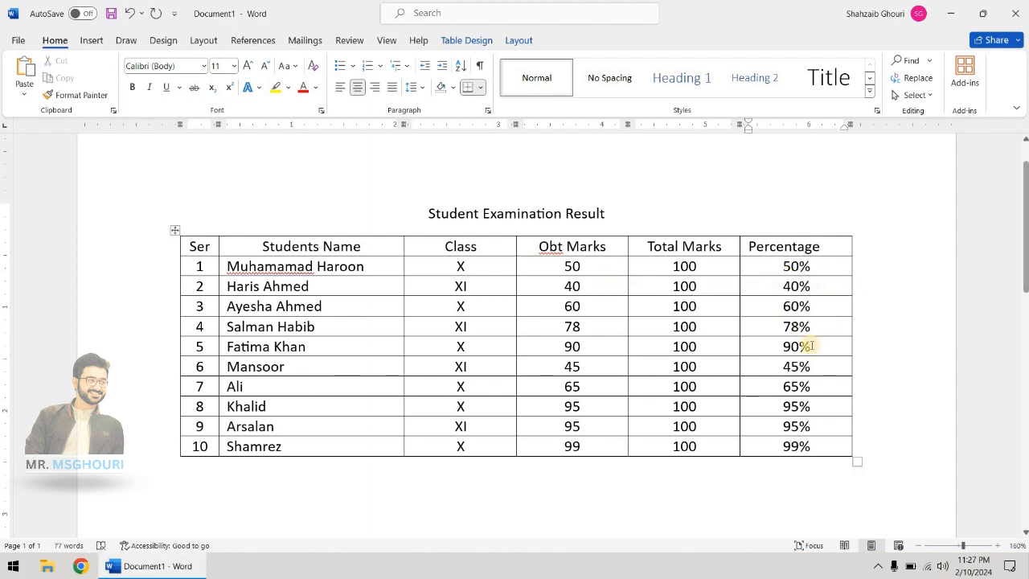
Narrow the Ser column slightly, and try a taller row for the first student before restoring its original height
scroll(824, 354, down, 3)
scroll(814, 365, down, 4)
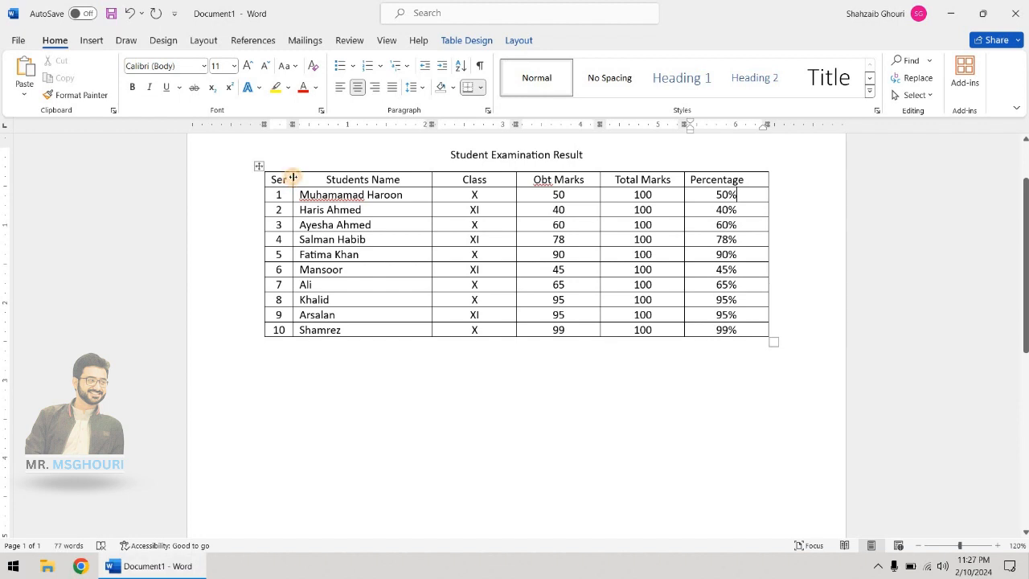
mouse_move(293, 176)
mouse_down()
mouse_move(312, 177)
mouse_move(290, 170)
mouse_up()
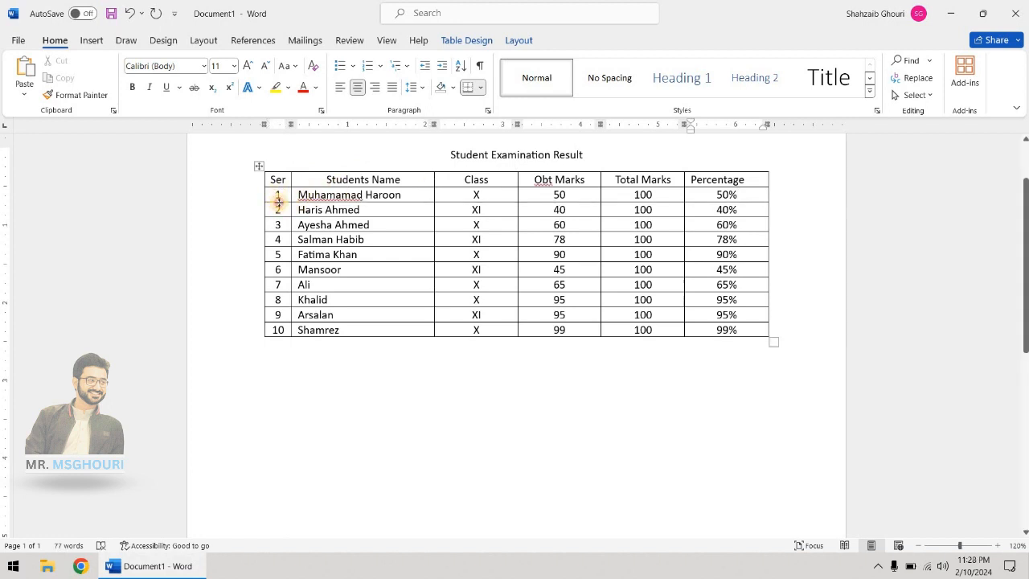
mouse_move(278, 205)
mouse_down()
mouse_move(279, 223)
mouse_move(278, 207)
mouse_up()
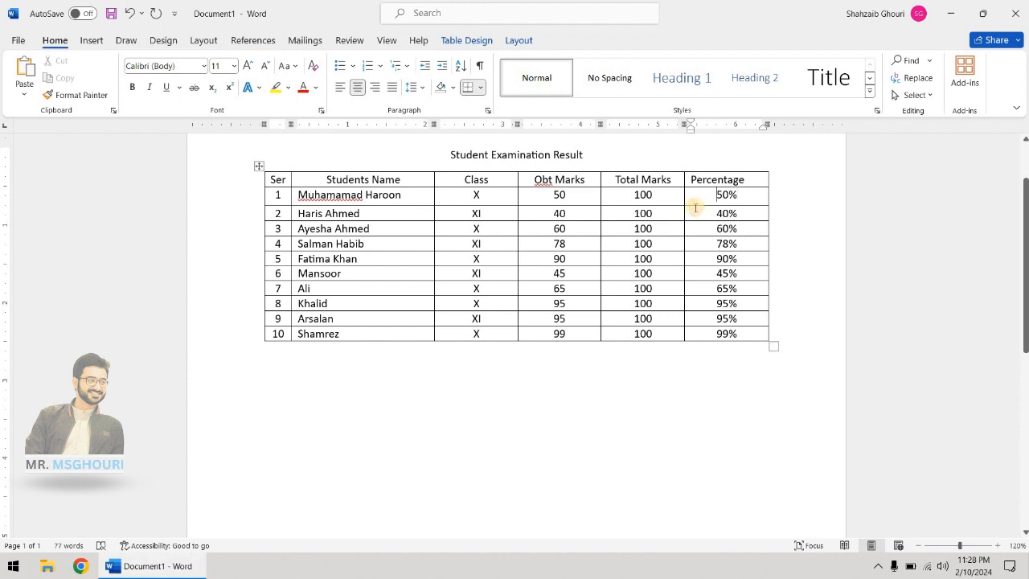
drag(693, 206, 691, 203)
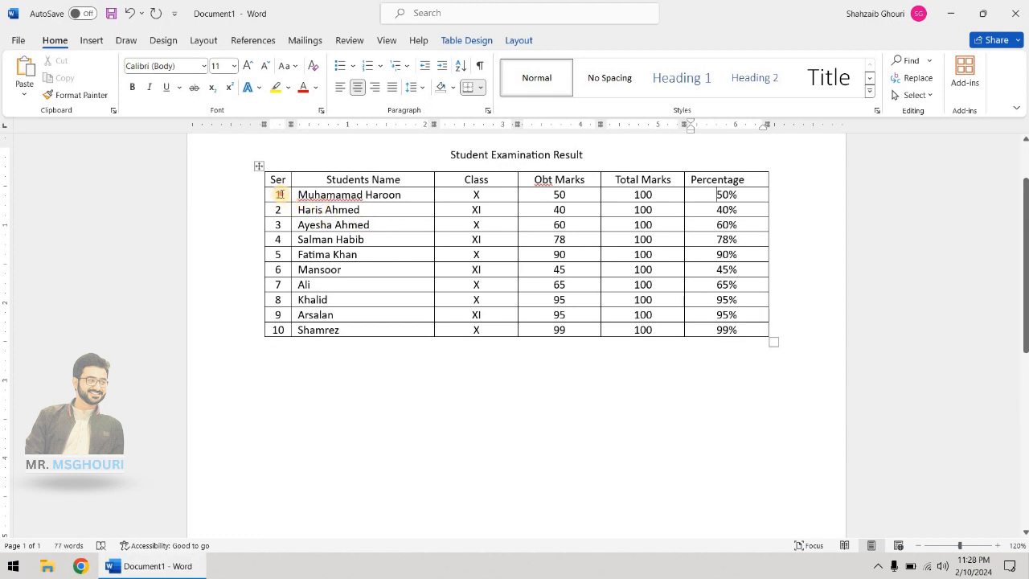
Copy the ten student rows and paste them into a new row at the end of the table
drag(280, 194, 736, 328)
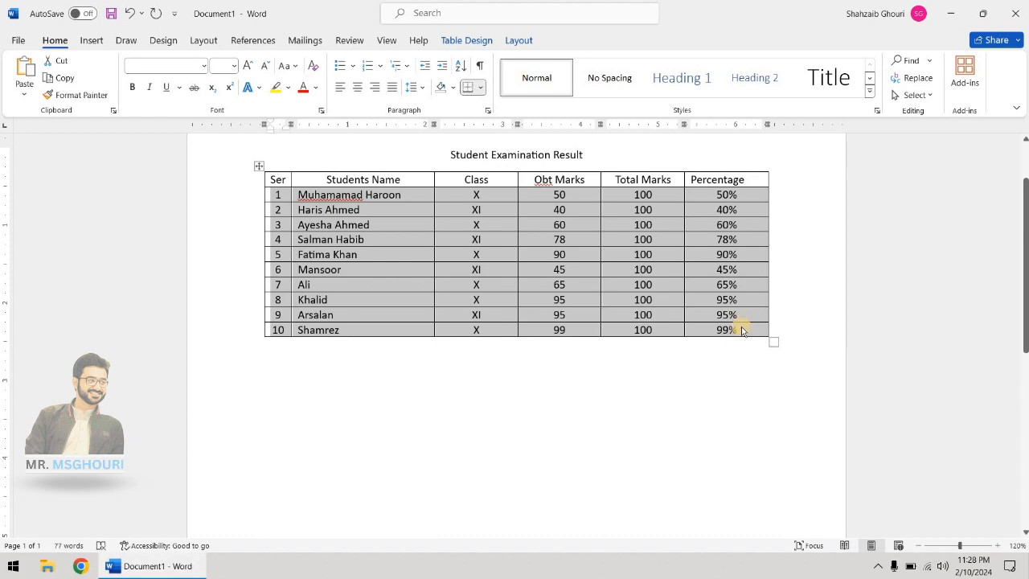
right_click(741, 330)
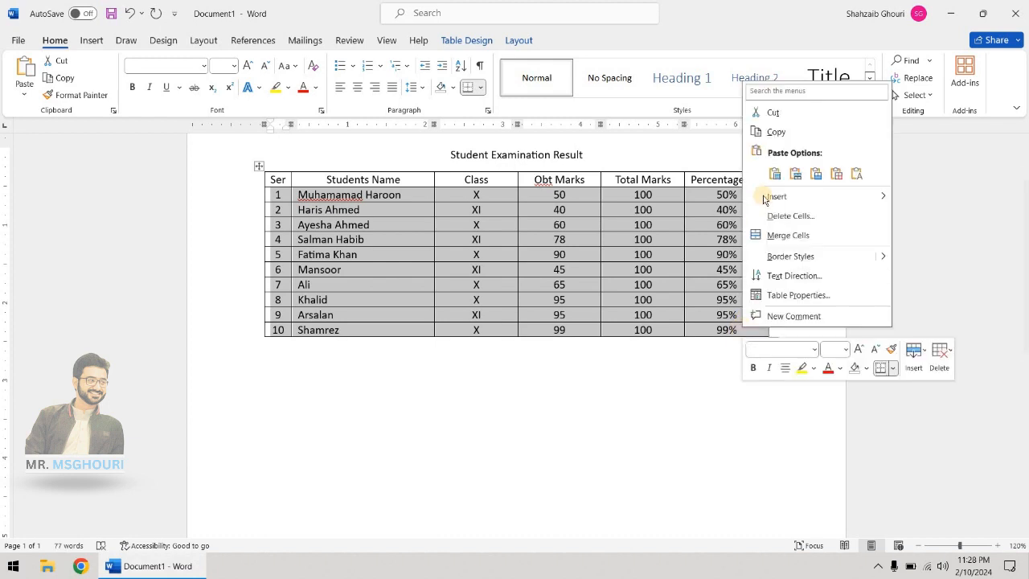
click(774, 131)
click(754, 329)
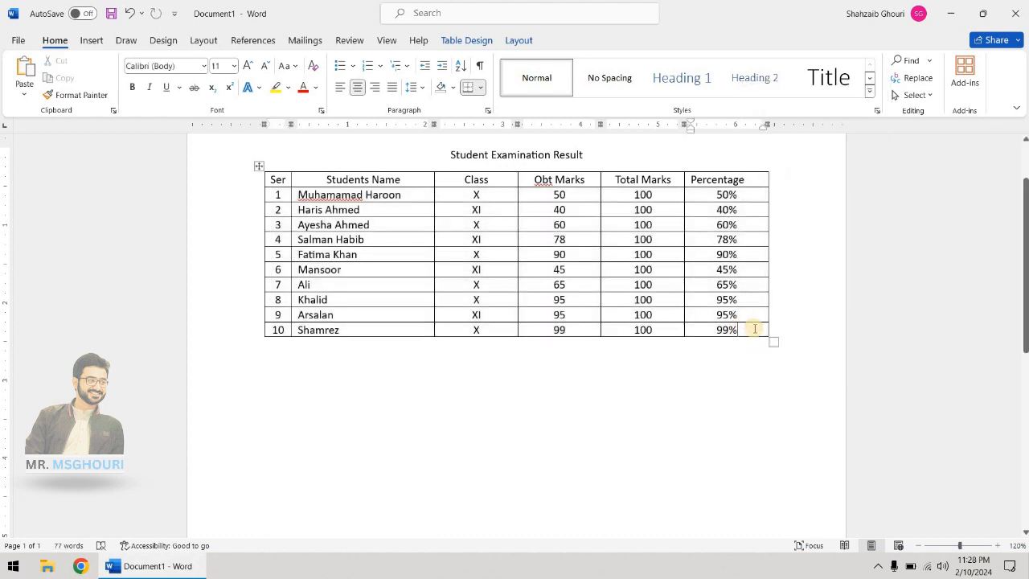
key(Tab)
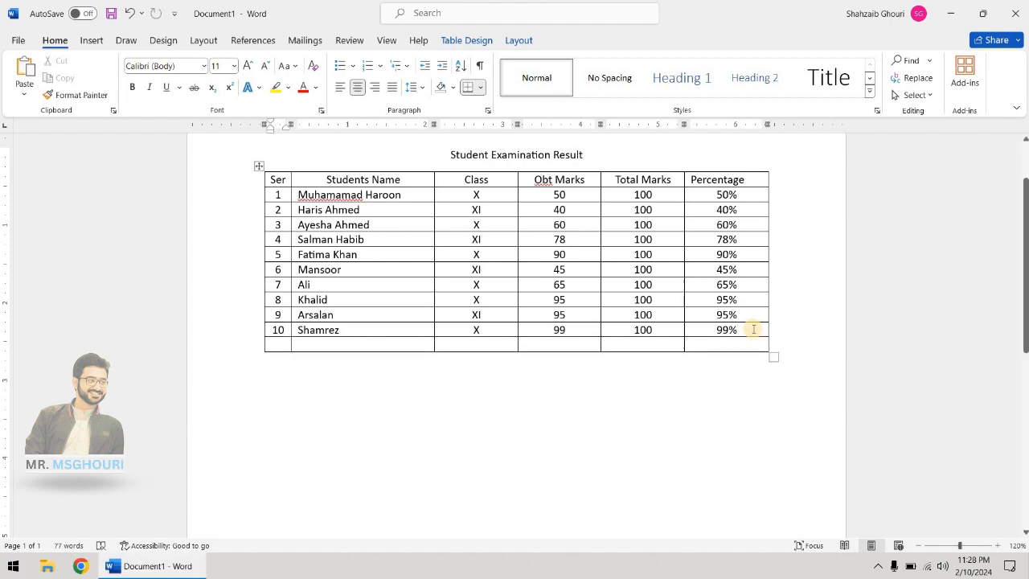
key(ctrl+v)
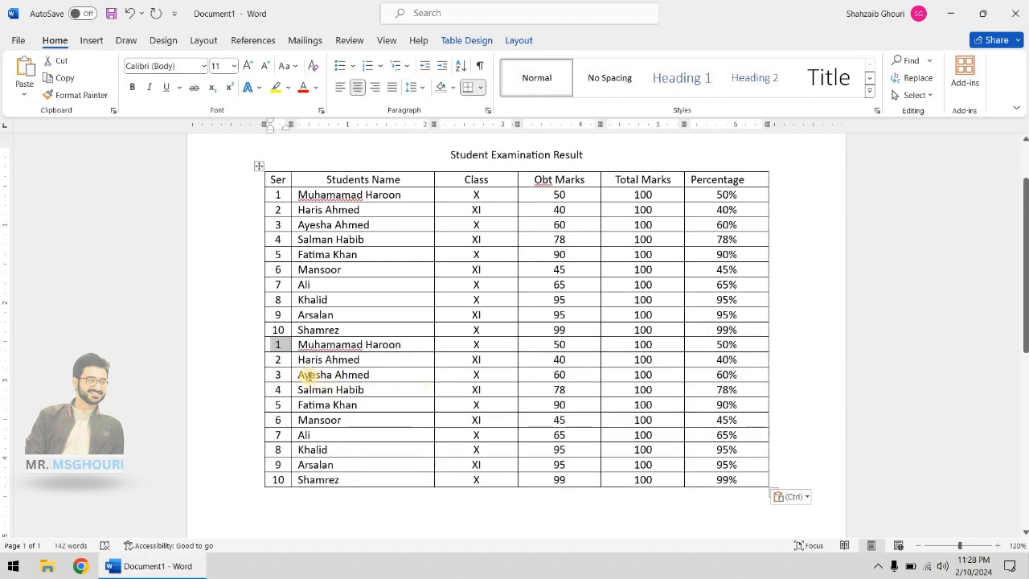
Paste the copied student rows repeatedly at the end of the table until it continues onto a second page
scroll(866, 409, down, 2)
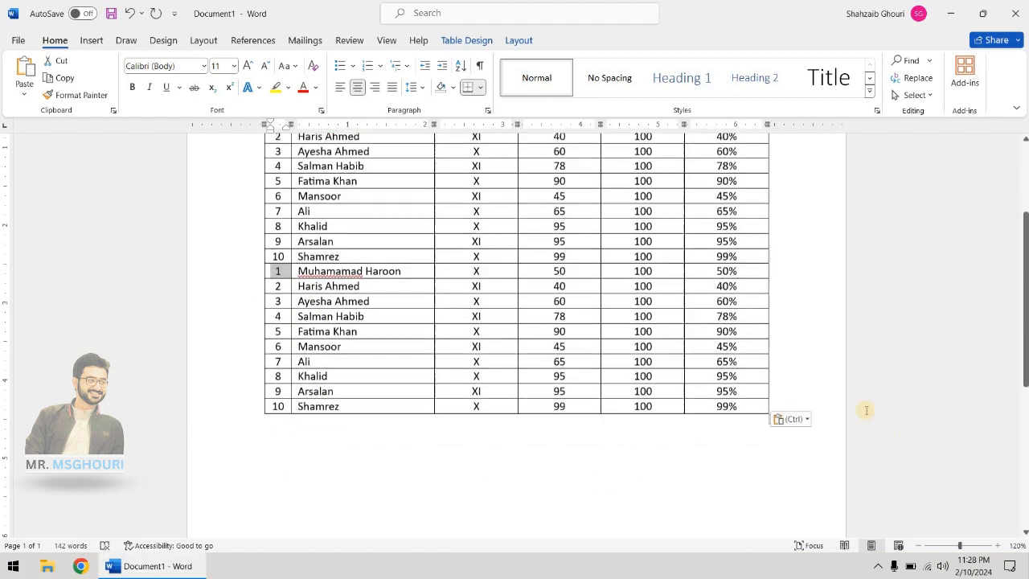
click(736, 405)
key(Tab)
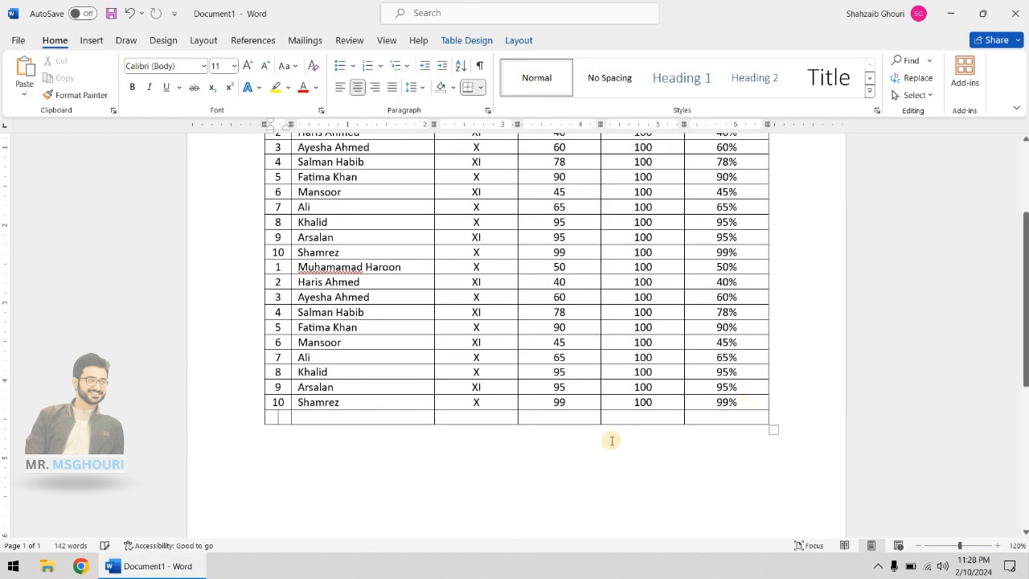
key(ctrl+v)
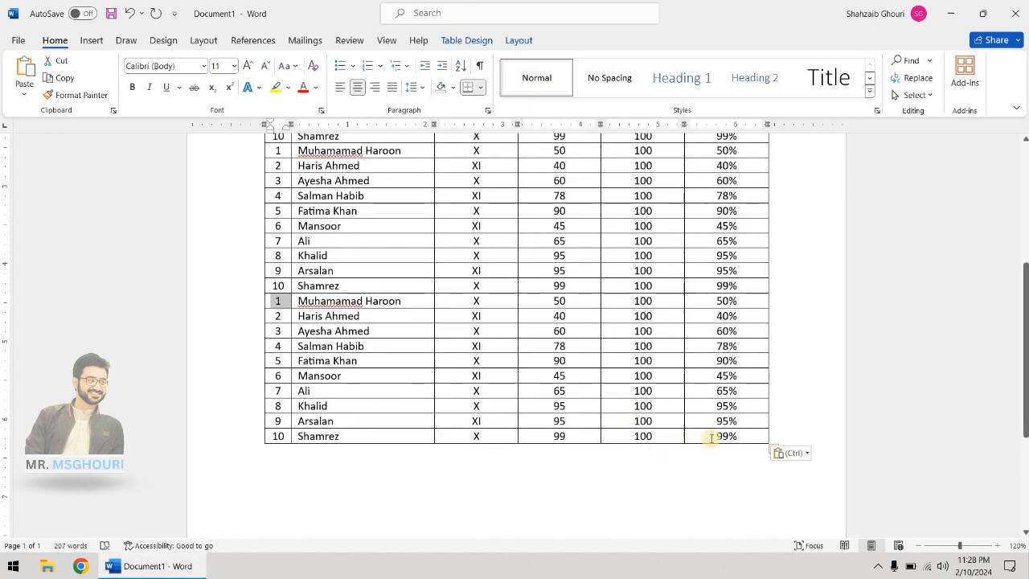
key(Tab)
key(ctrl+v)
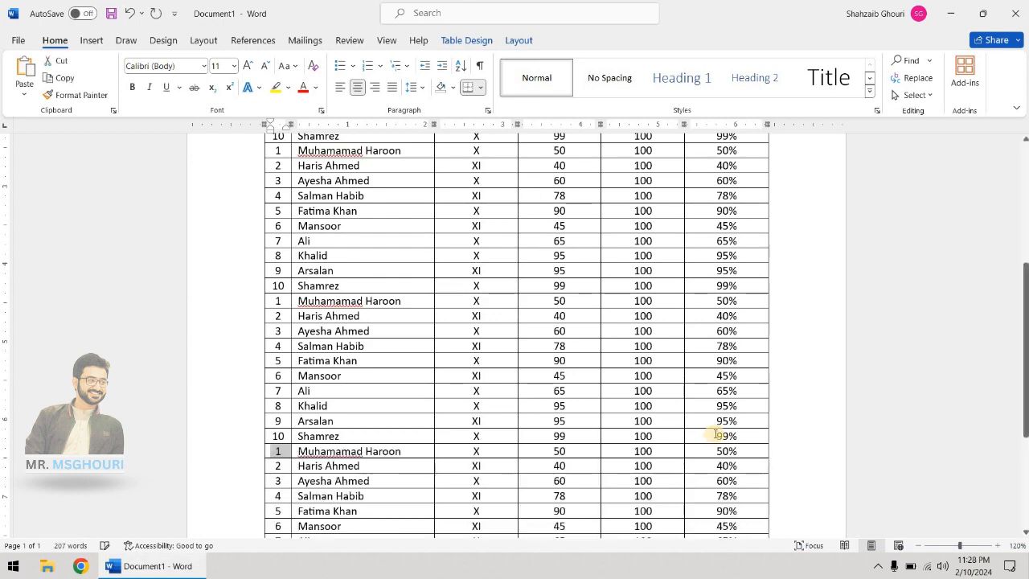
scroll(727, 409, down, 1)
key(Tab)
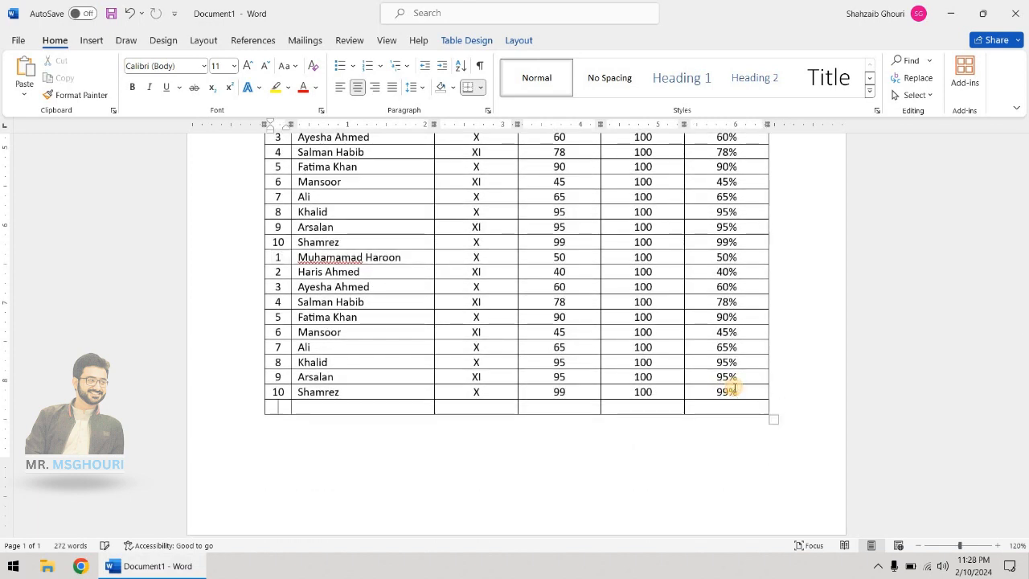
key(ctrl+v)
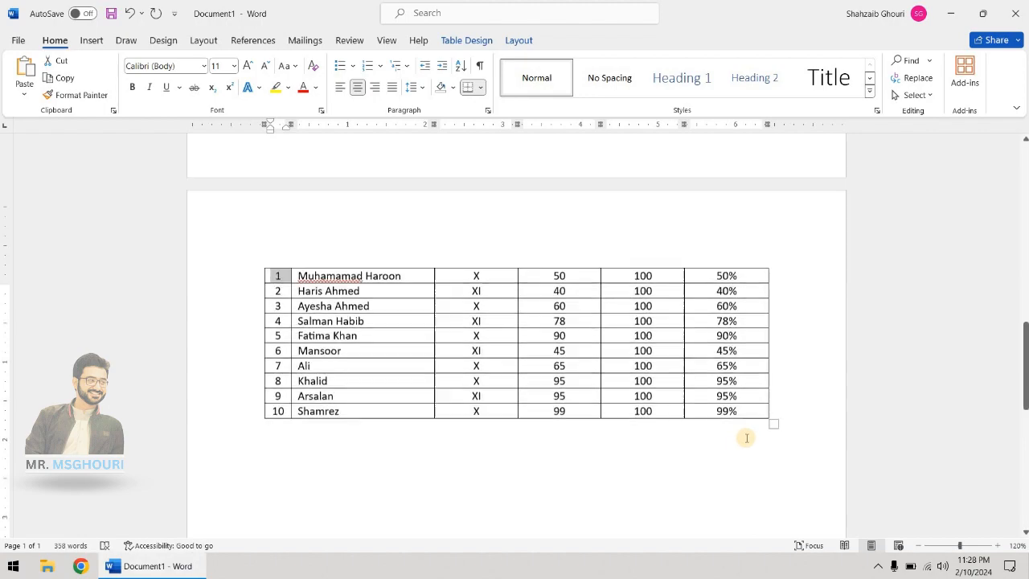
Make the table's header row bold and shade it dark orange
scroll(746, 438, up, 9)
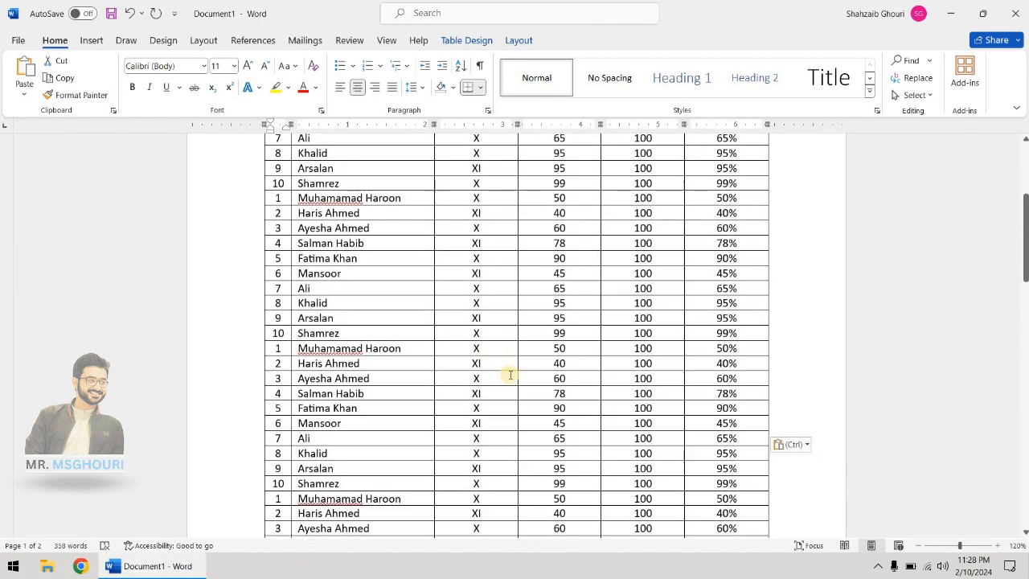
scroll(509, 375, up, 4)
scroll(514, 354, up, 2)
scroll(491, 260, down, 3)
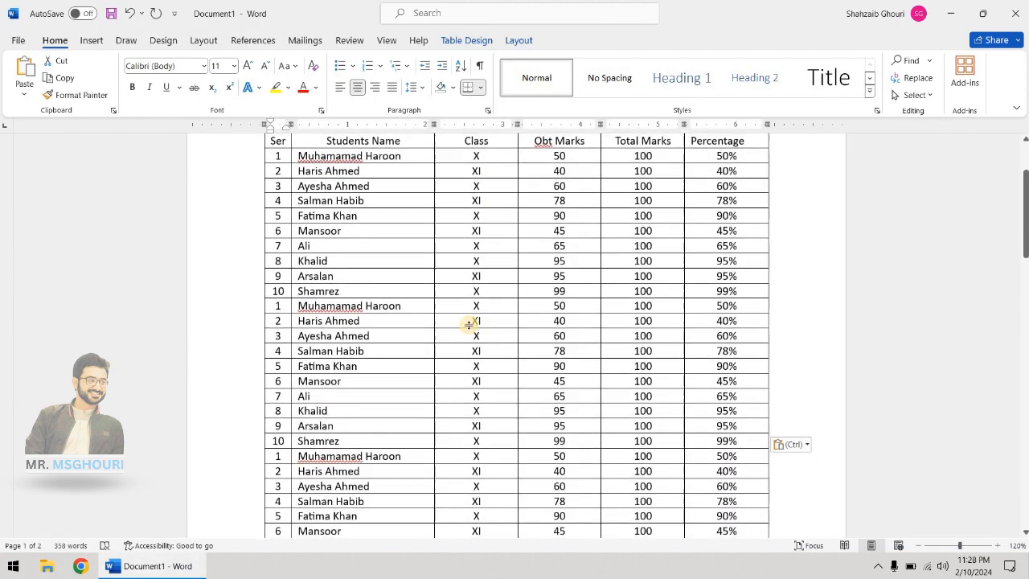
scroll(468, 323, up, 3)
drag(277, 257, 422, 258)
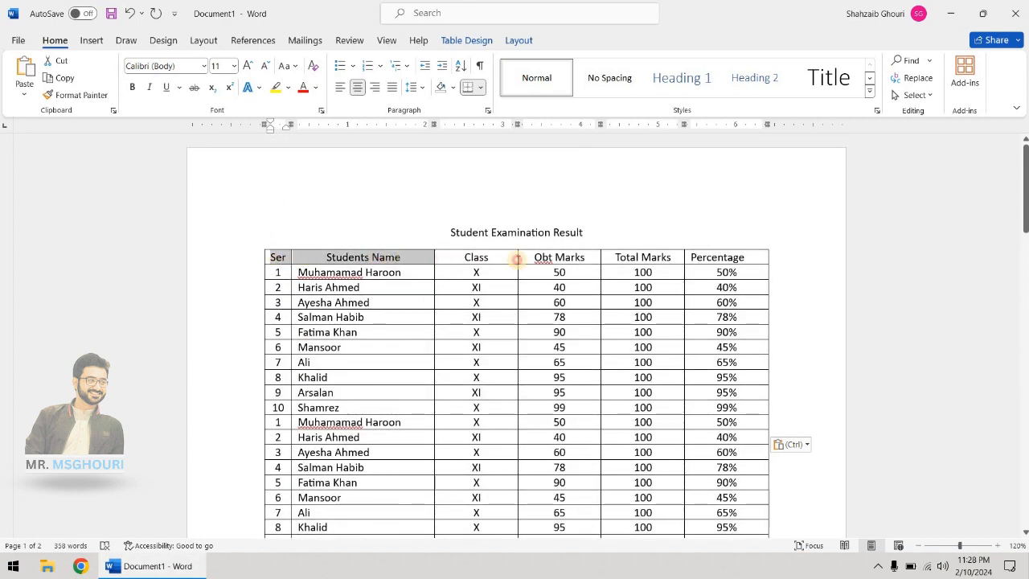
drag(517, 258, 747, 258)
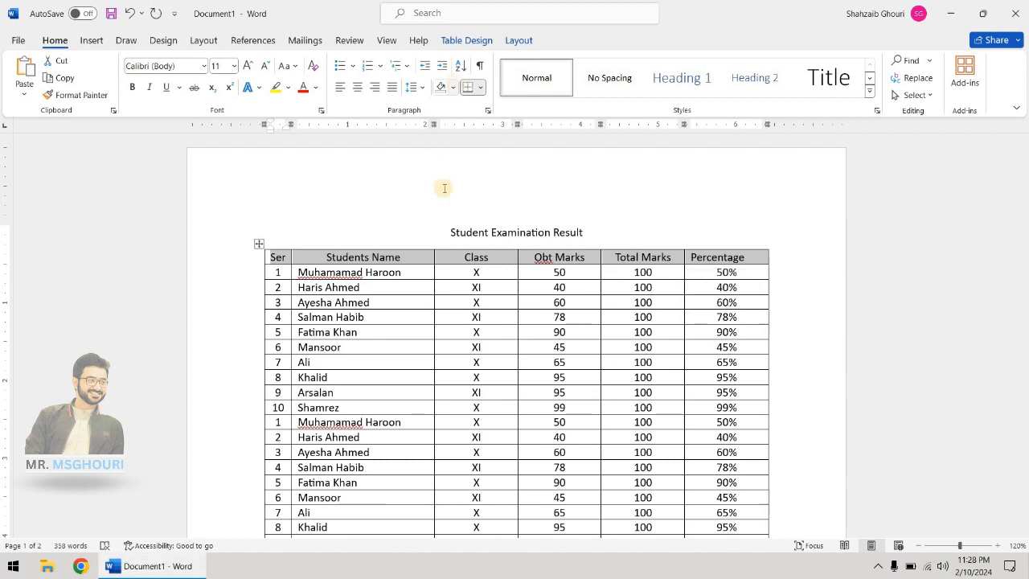
click(133, 88)
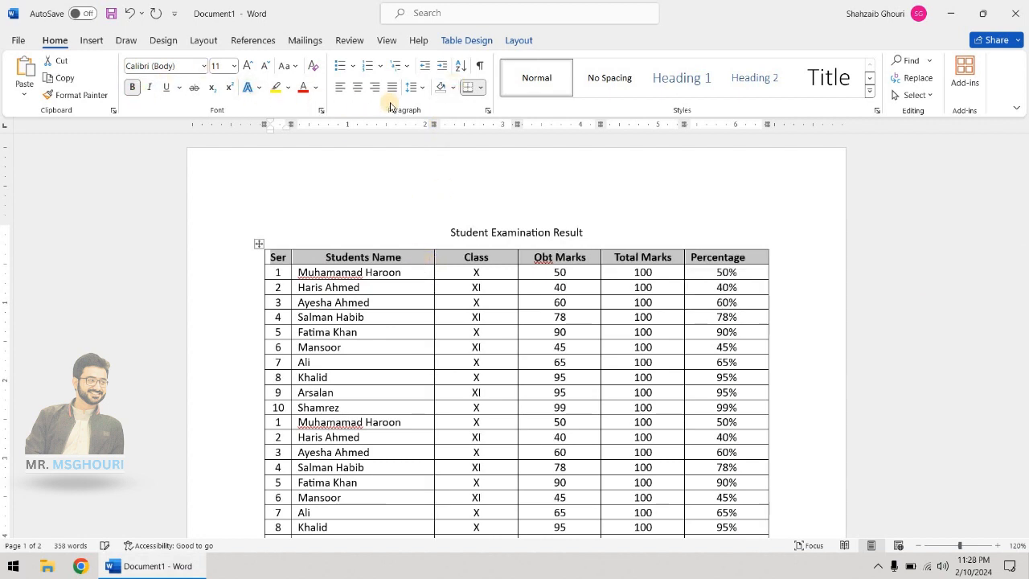
click(454, 89)
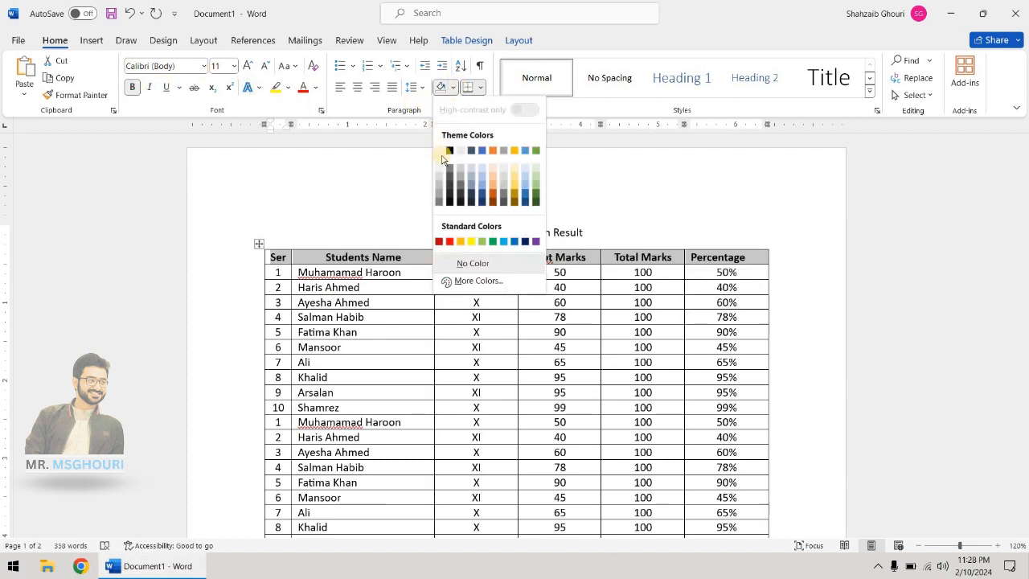
click(493, 197)
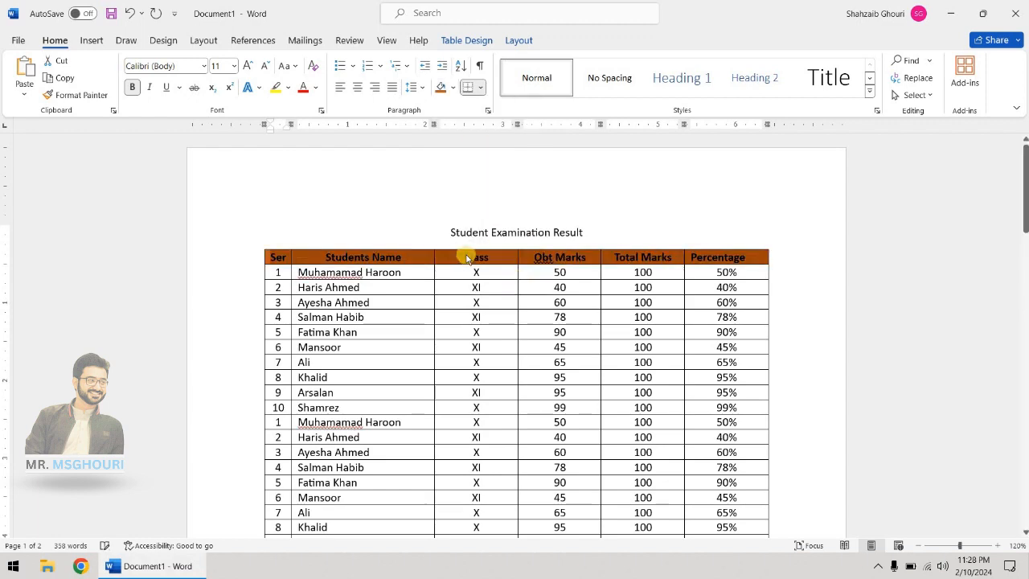
click(475, 302)
Preview the document for printing, look at the table on page 2, and return to editing
scroll(475, 302, down, 2)
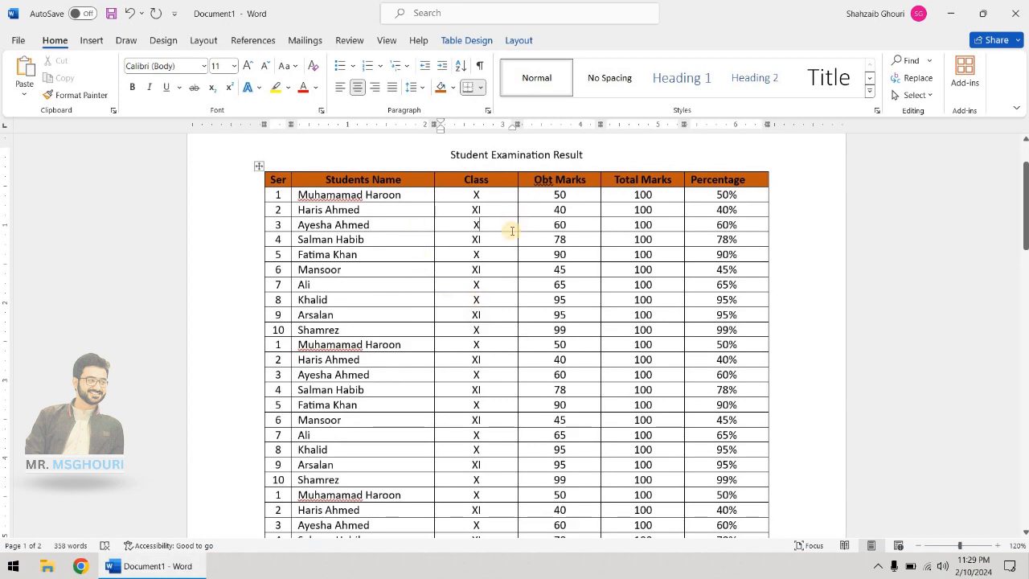
scroll(509, 233, up, 2)
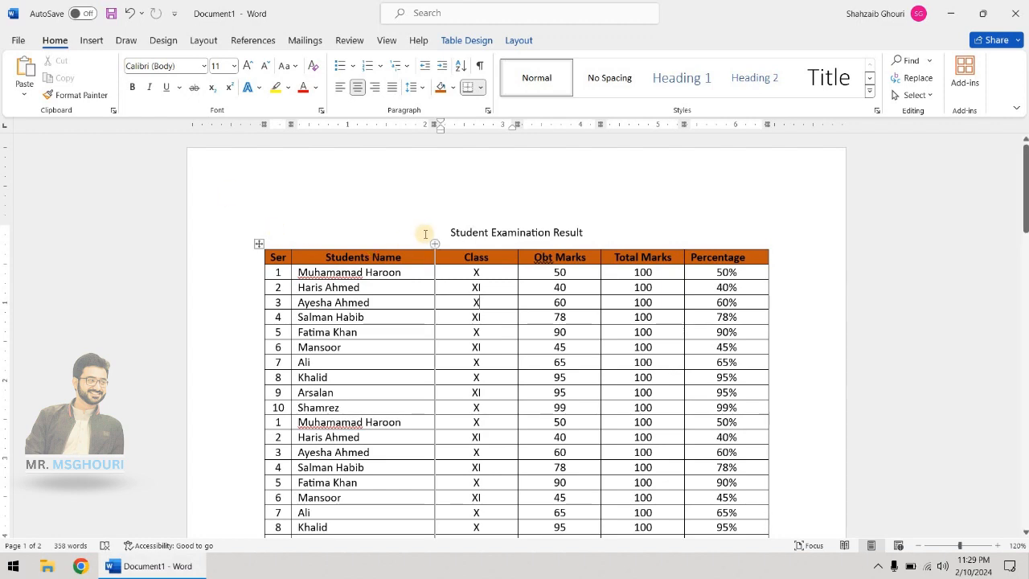
key(ctrl+p)
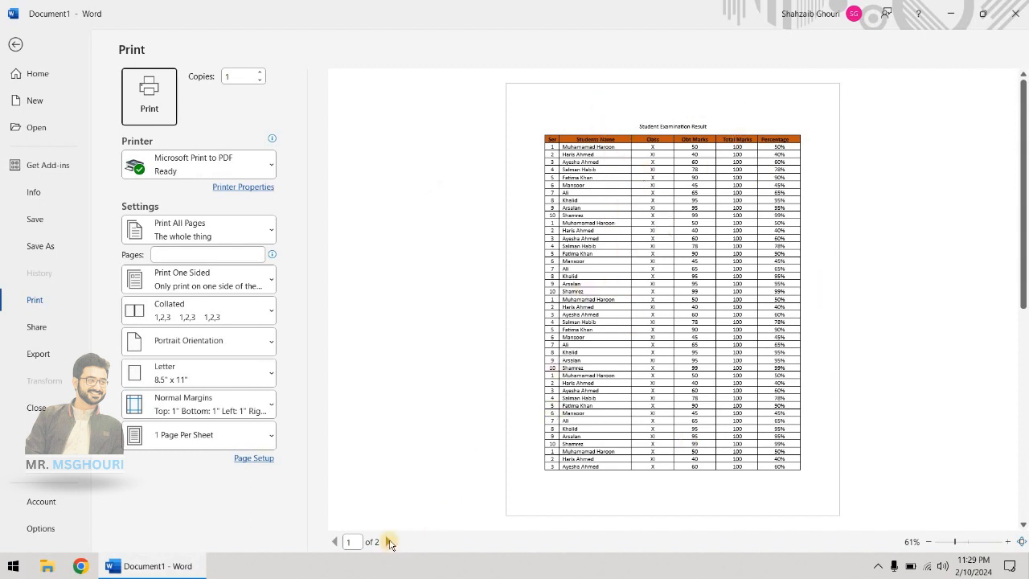
click(388, 541)
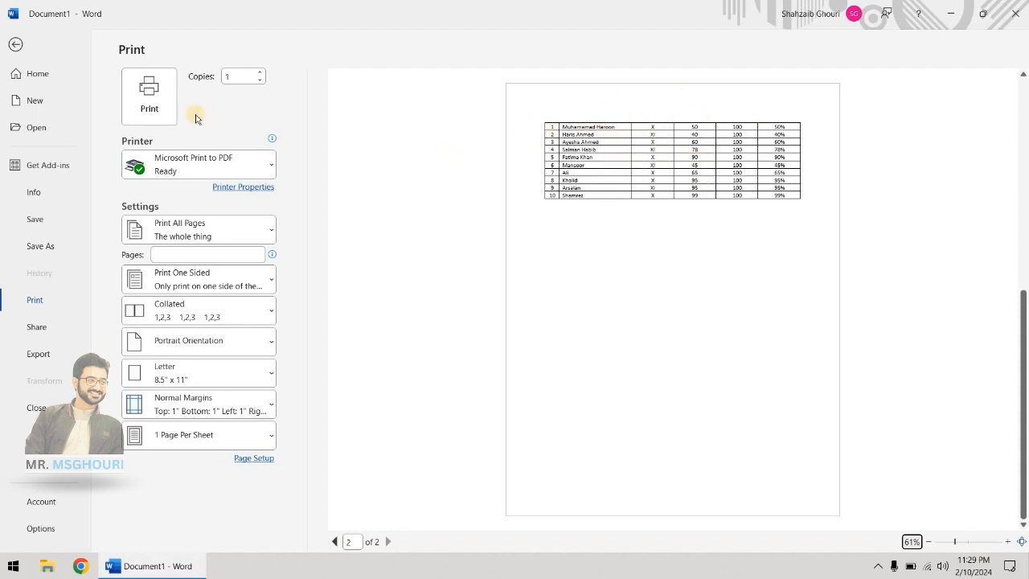
click(16, 45)
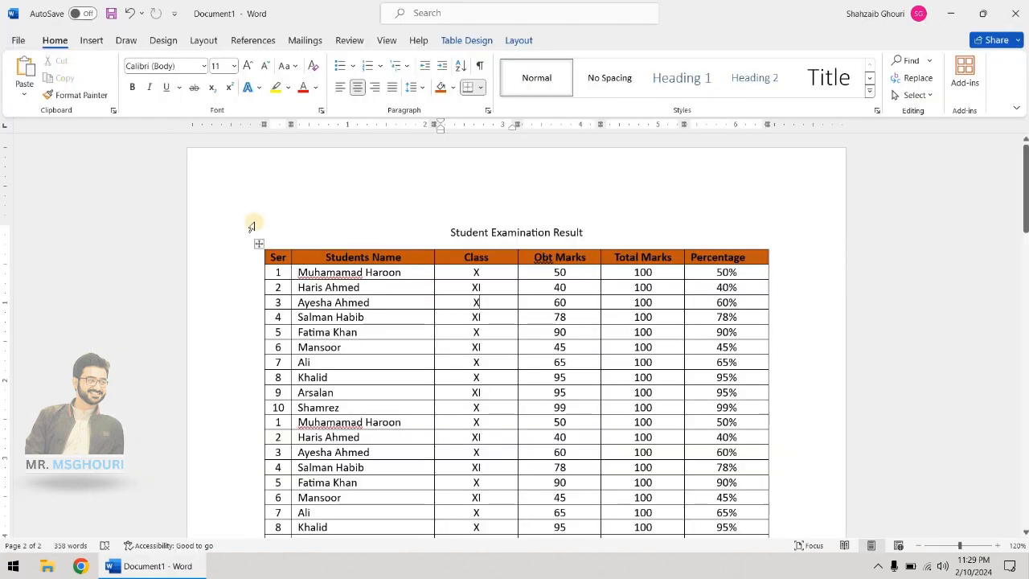
Preview the Orange, Accent 2, Lighter 40% shading on the whole table without applying it
click(259, 244)
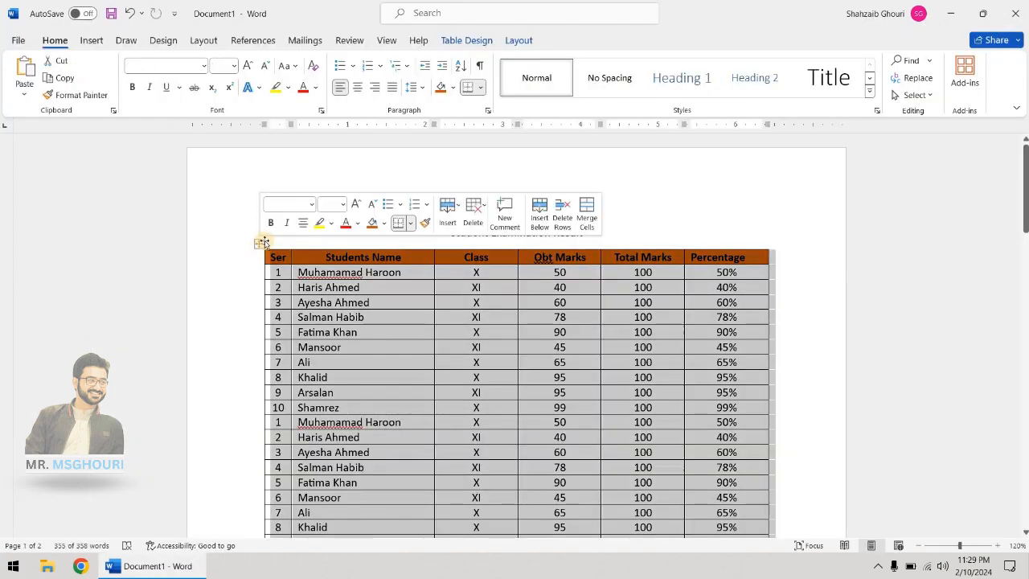
click(482, 40)
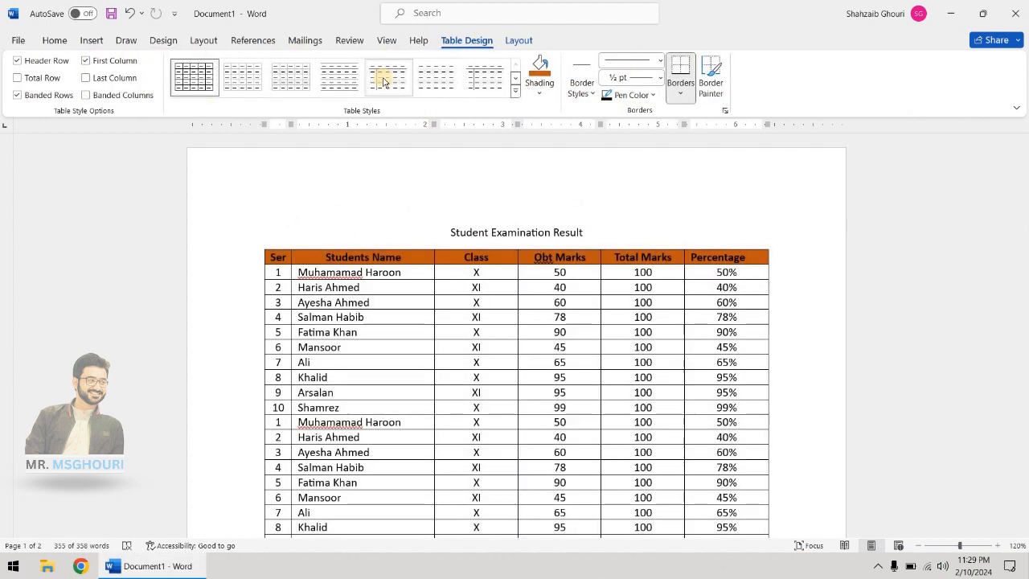
click(540, 91)
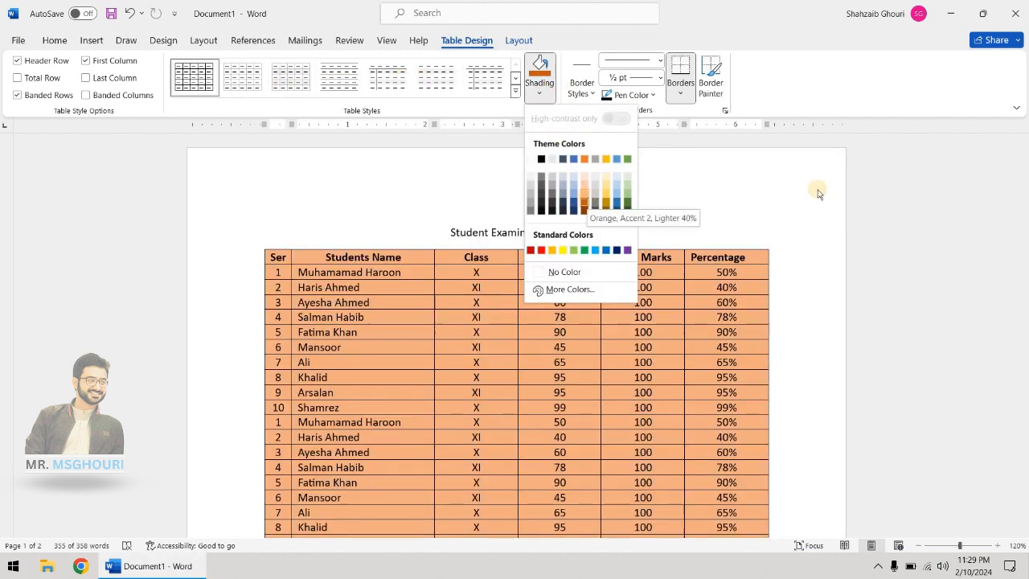
click(818, 193)
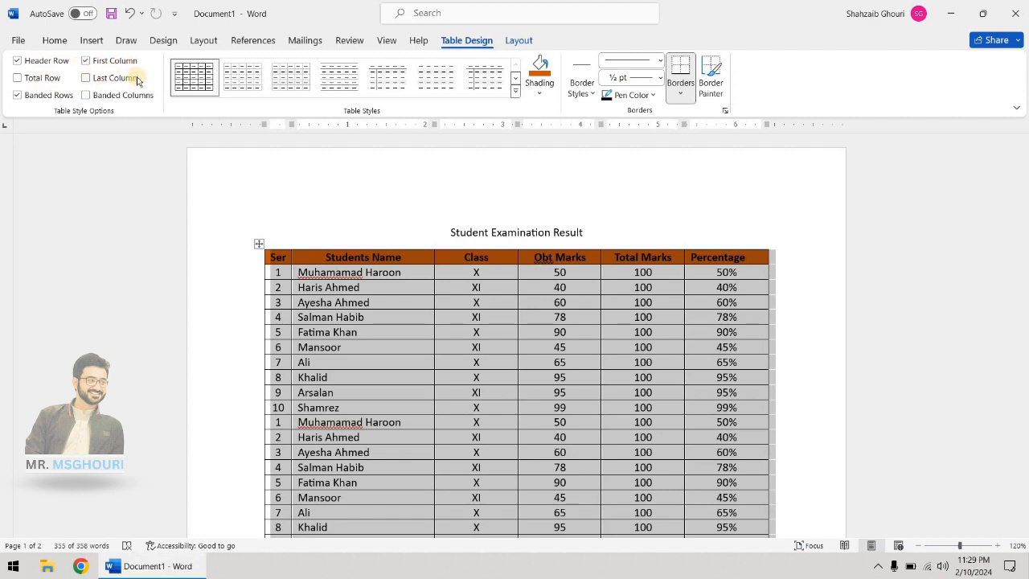
Center the contents of all table cells horizontally and vertically
click(509, 45)
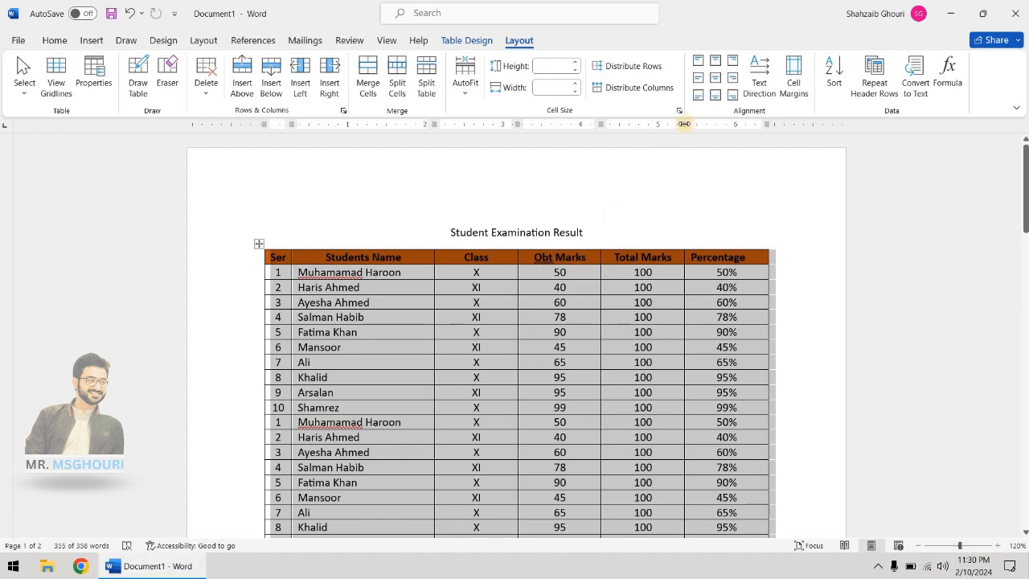
click(715, 80)
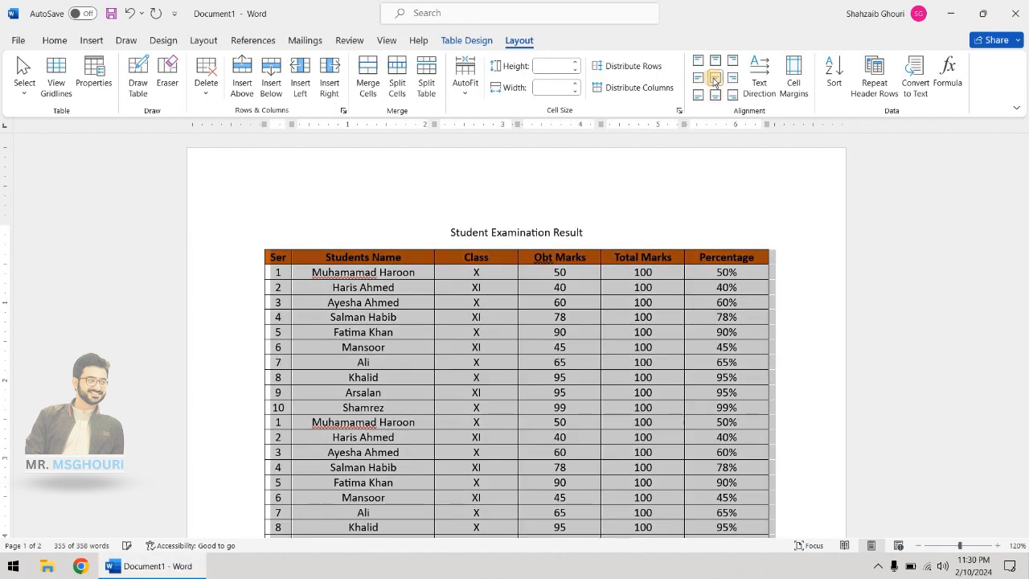
Align all student names below the Students Name heading to center left, down to the table's last row
click(420, 272)
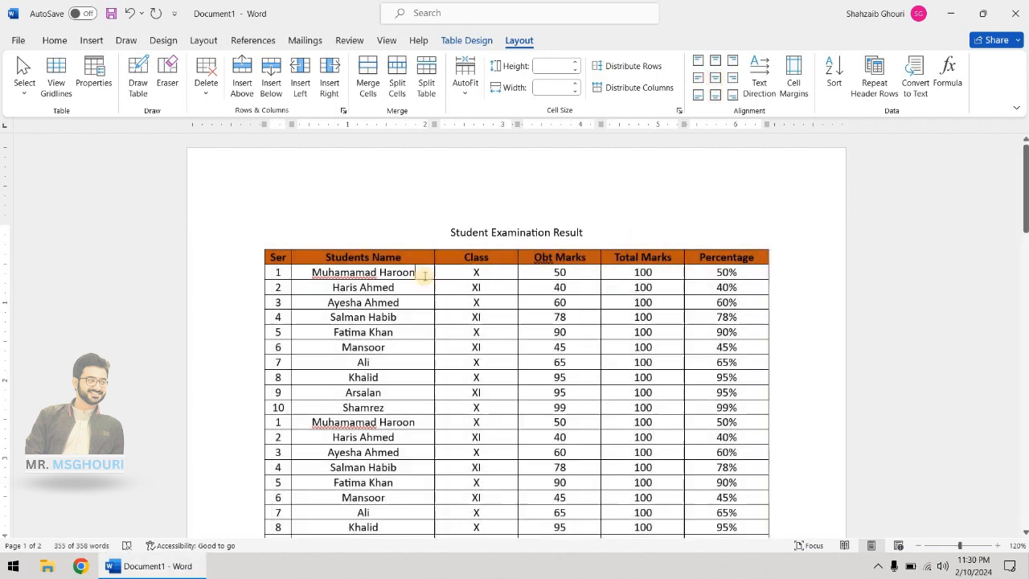
drag(404, 486, 395, 174)
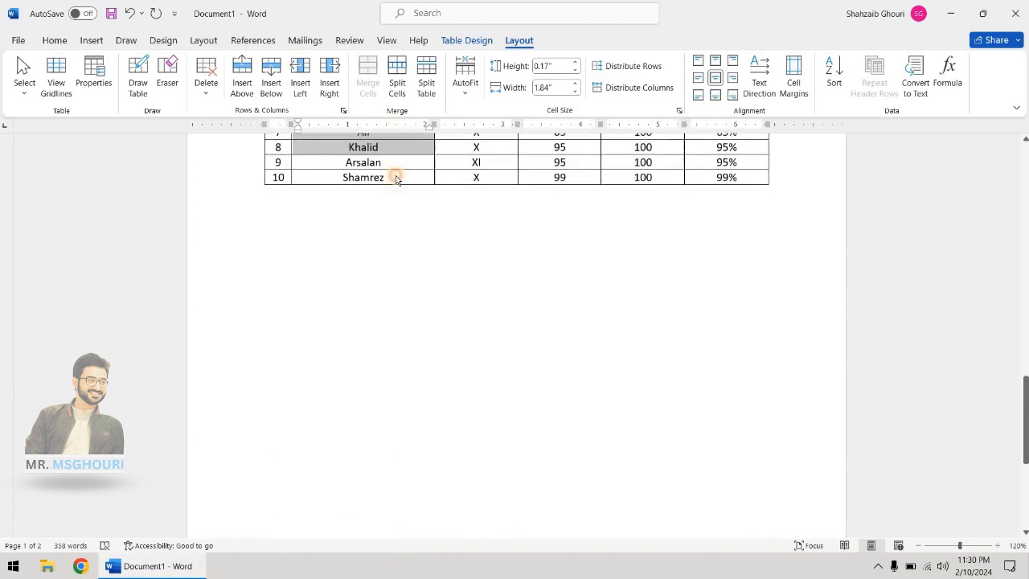
click(697, 77)
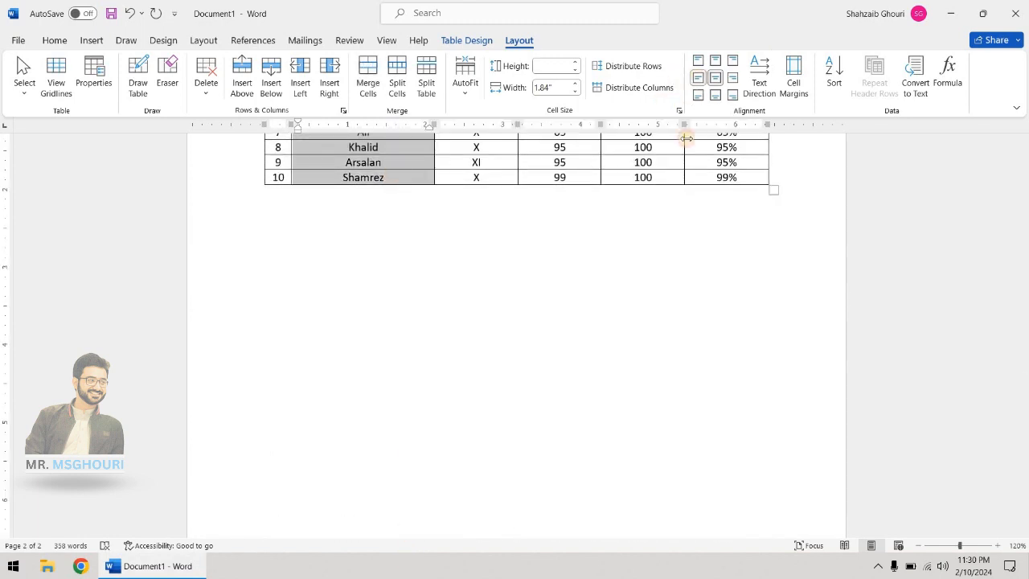
scroll(709, 247, up, 15)
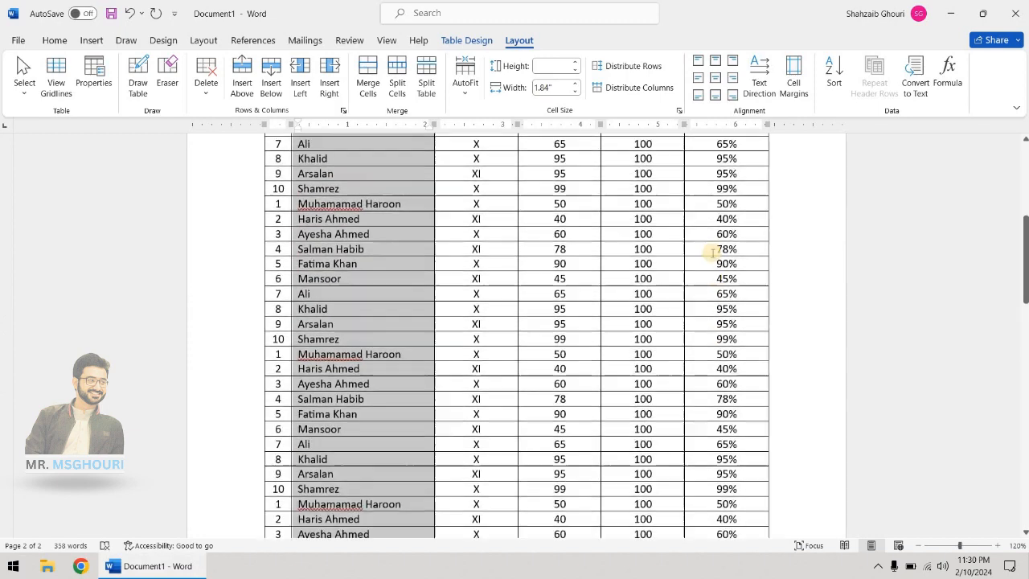
scroll(627, 283, up, 3)
click(599, 305)
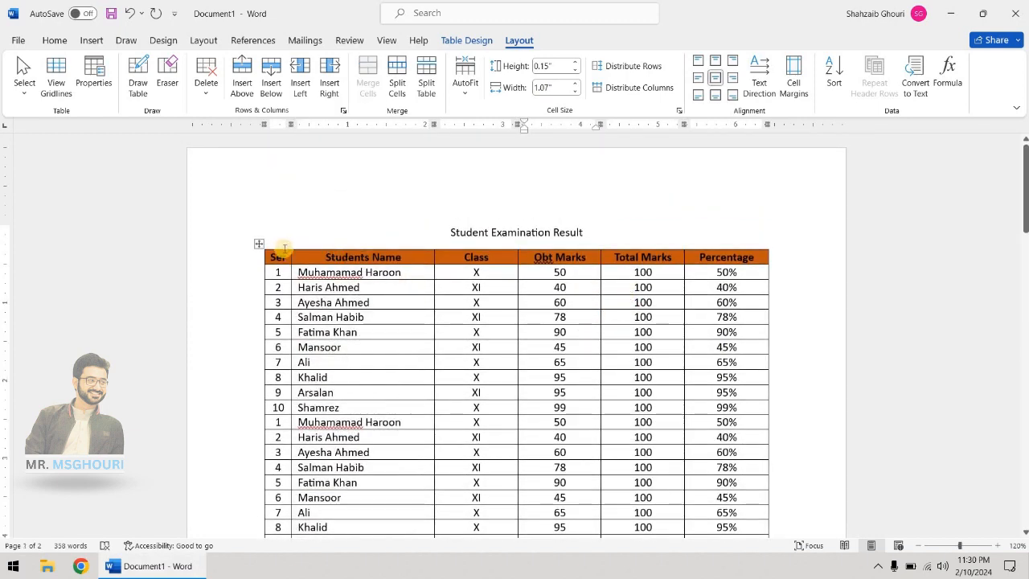
Try the Repeat Header Rows option with the whole table selected
click(259, 245)
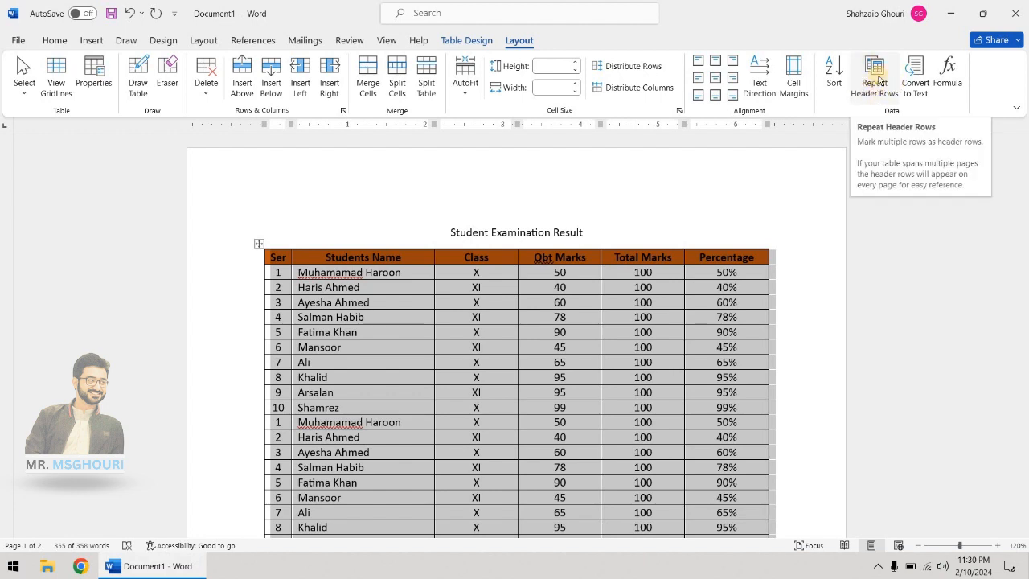
click(877, 78)
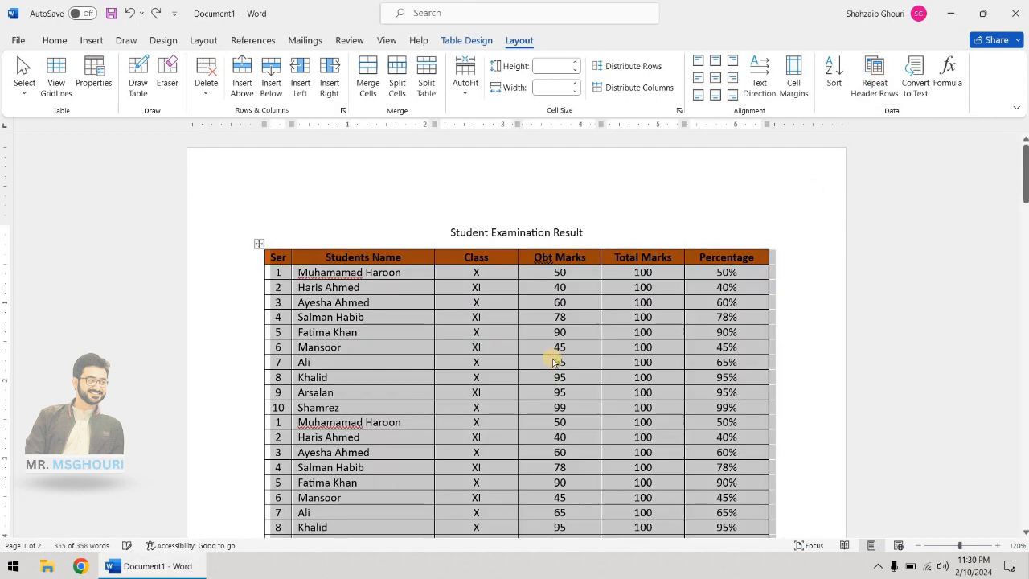
click(553, 361)
Set the table's Ser to Percentage heading row to repeat as a header row, and check the table on page 2
drag(285, 259, 729, 257)
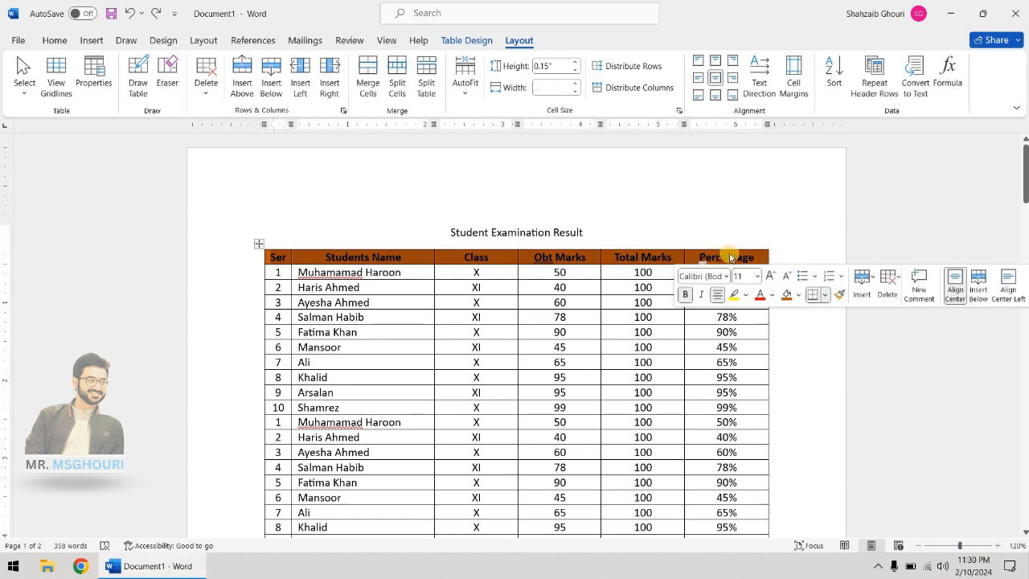
click(880, 76)
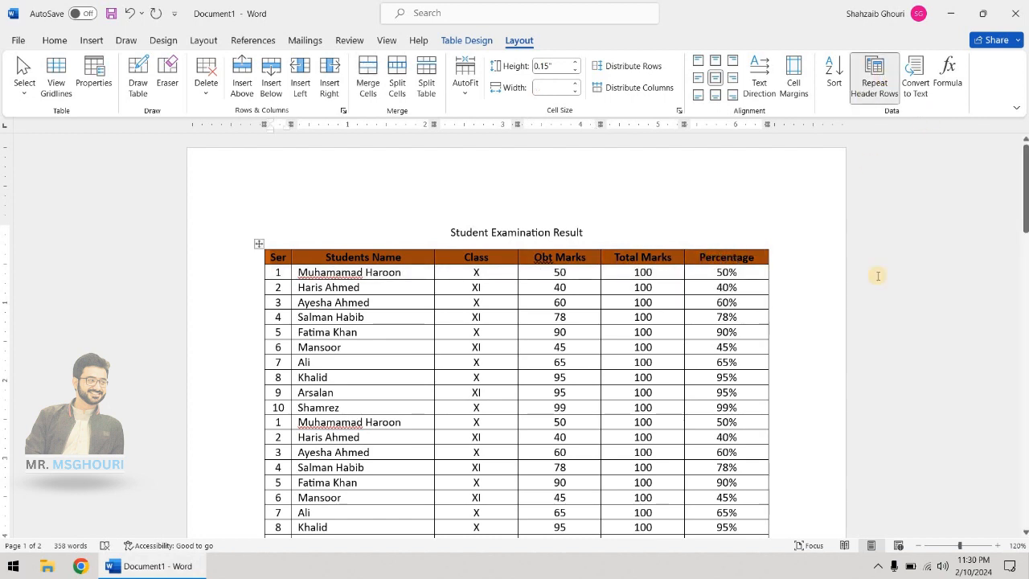
scroll(877, 276, down, 10)
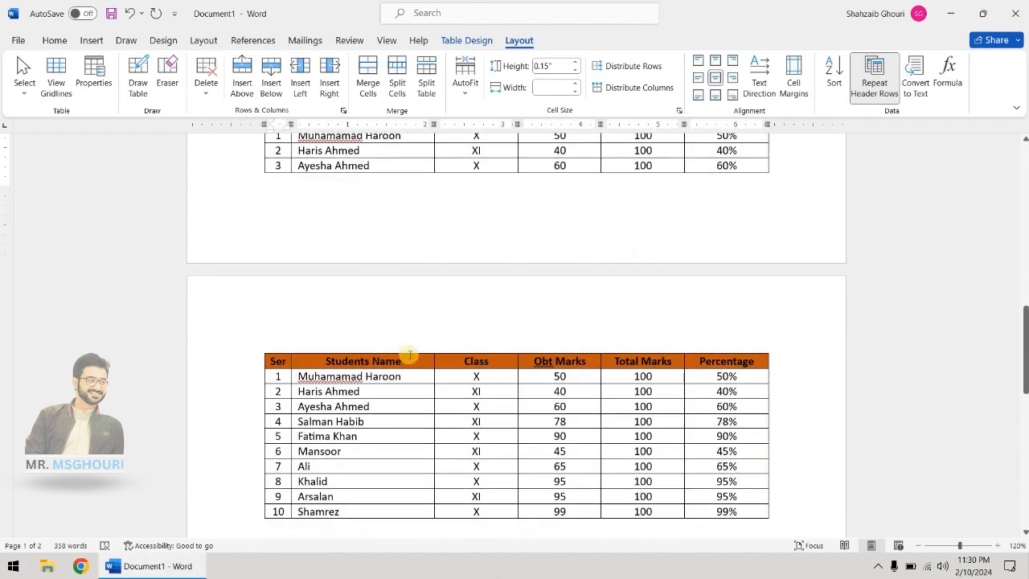
scroll(546, 369, down, 5)
scroll(429, 198, up, 1)
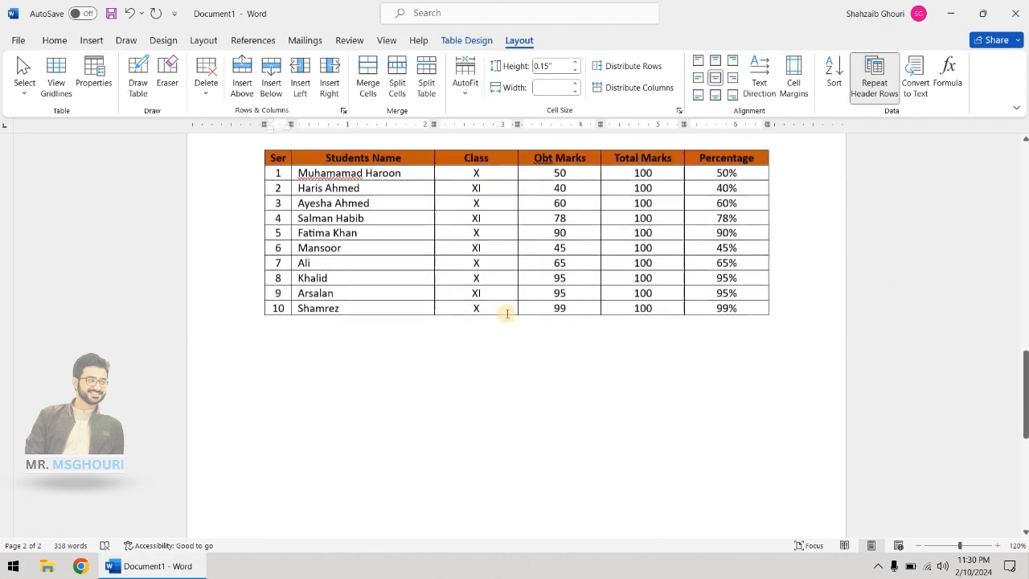
scroll(721, 198, up, 3)
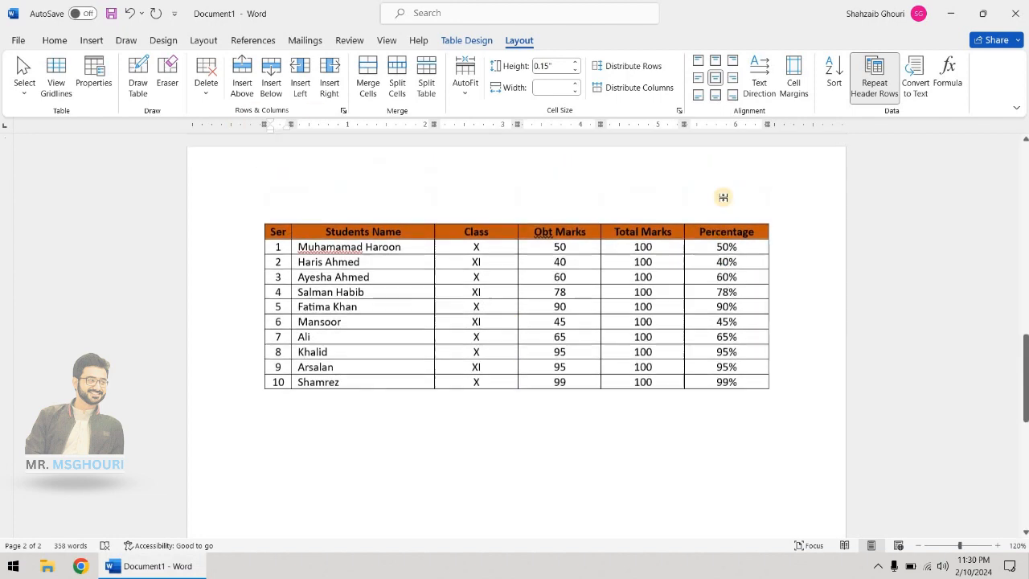
Open the print preview, zoom in on the repeated header row on page 2, and return to editing
key(ctrl+p)
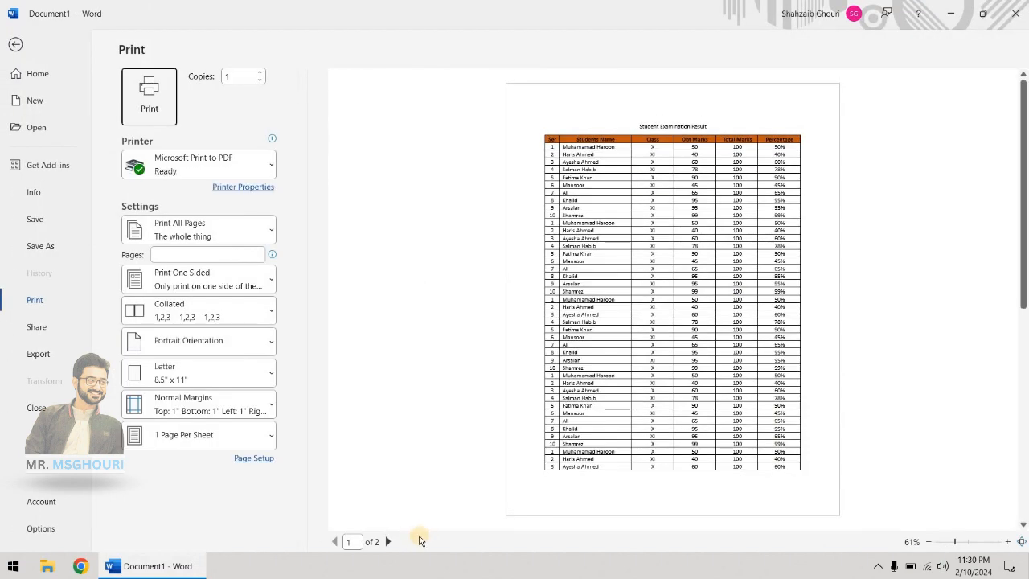
click(386, 542)
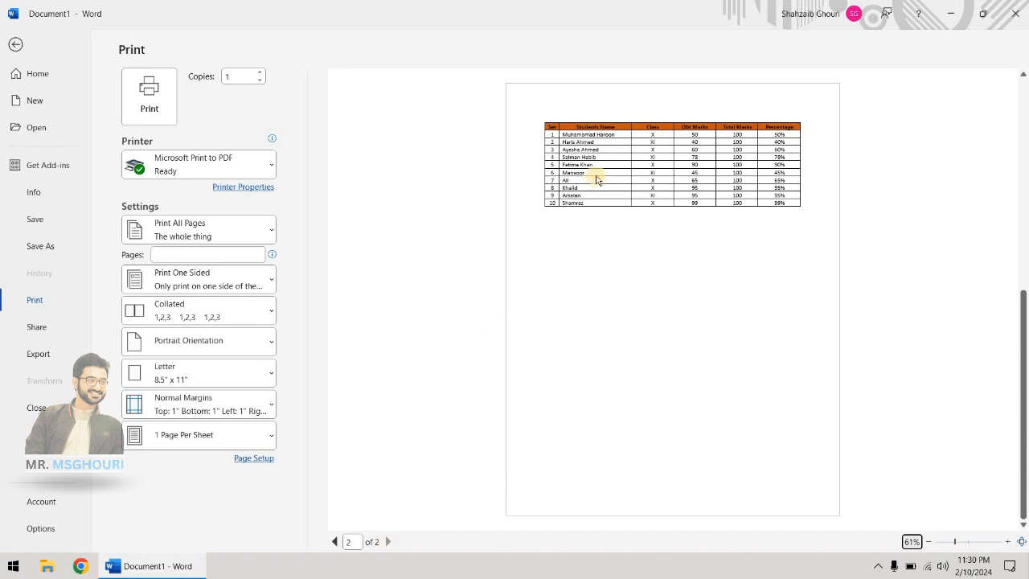
scroll(724, 145, up, 3)
scroll(723, 145, up, 3)
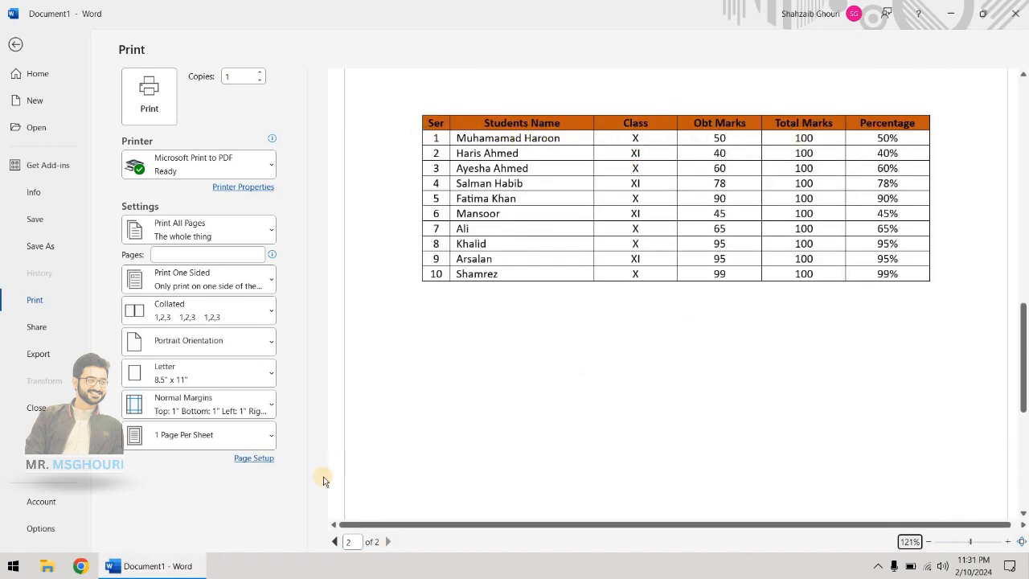
click(14, 45)
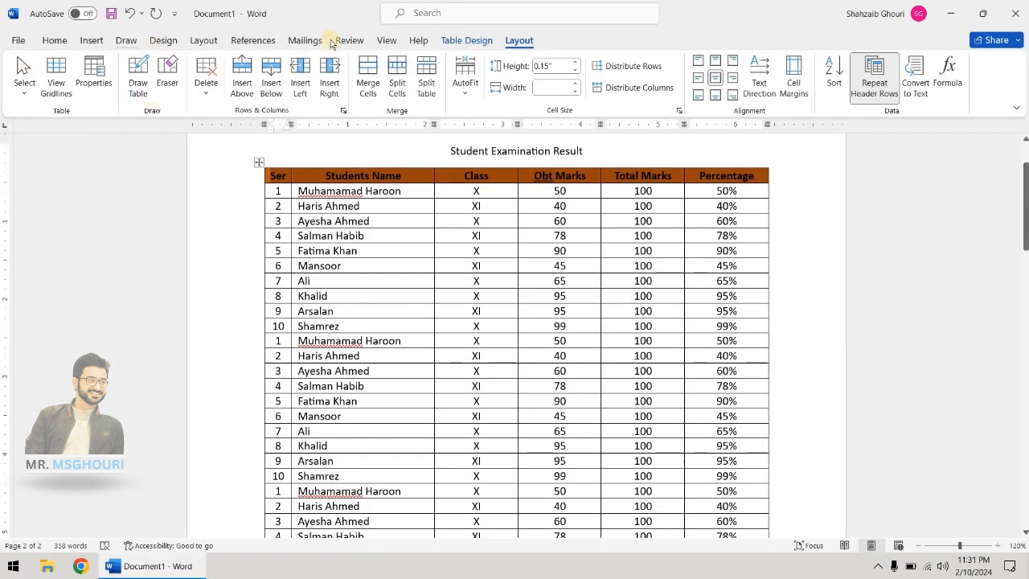
Try the Total Row table style option, check the end of the table, and switch the option off again
click(465, 42)
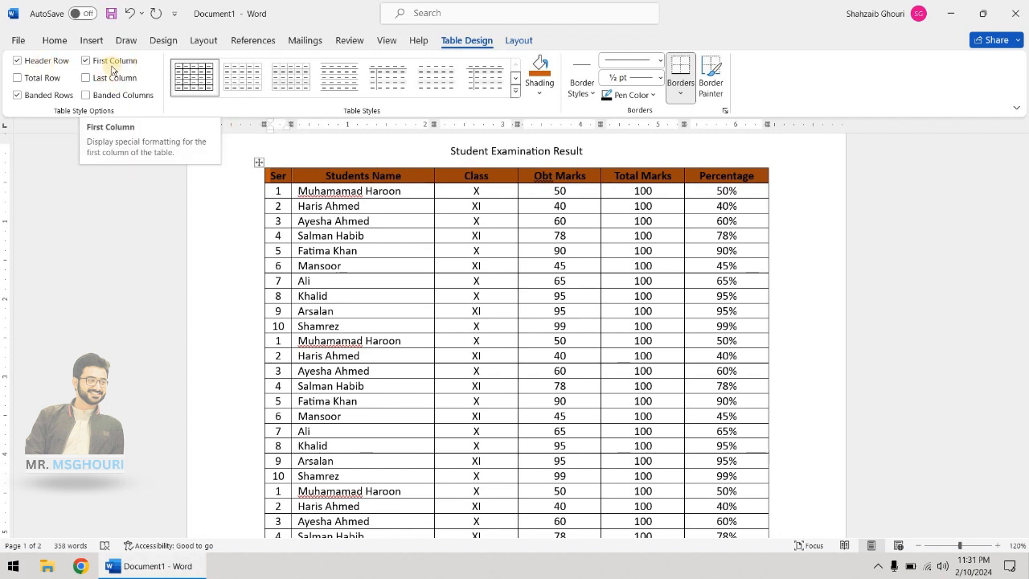
click(36, 81)
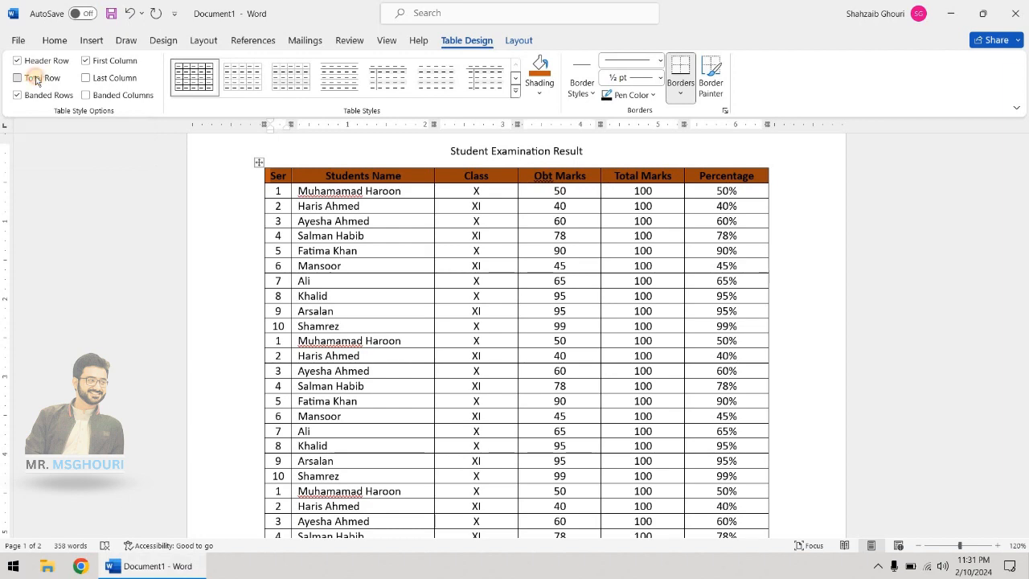
scroll(395, 378, down, 10)
scroll(396, 379, down, 10)
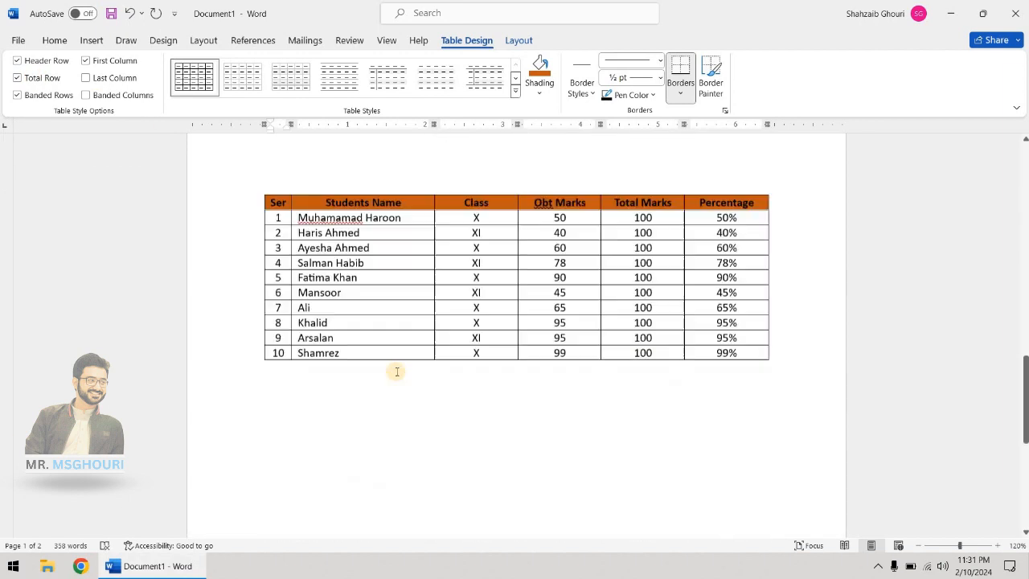
scroll(396, 365, up, 5)
scroll(396, 364, up, 10)
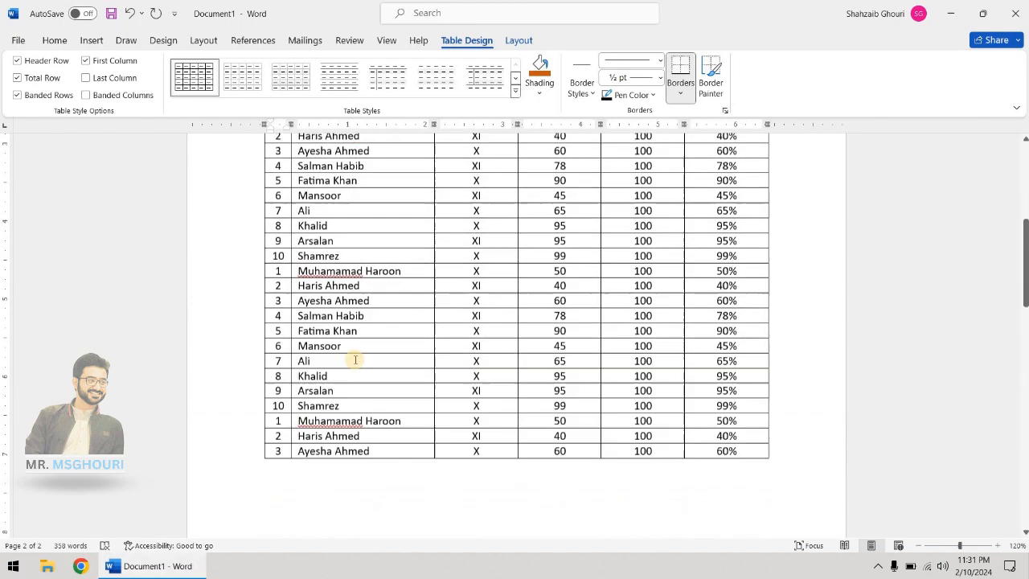
click(36, 78)
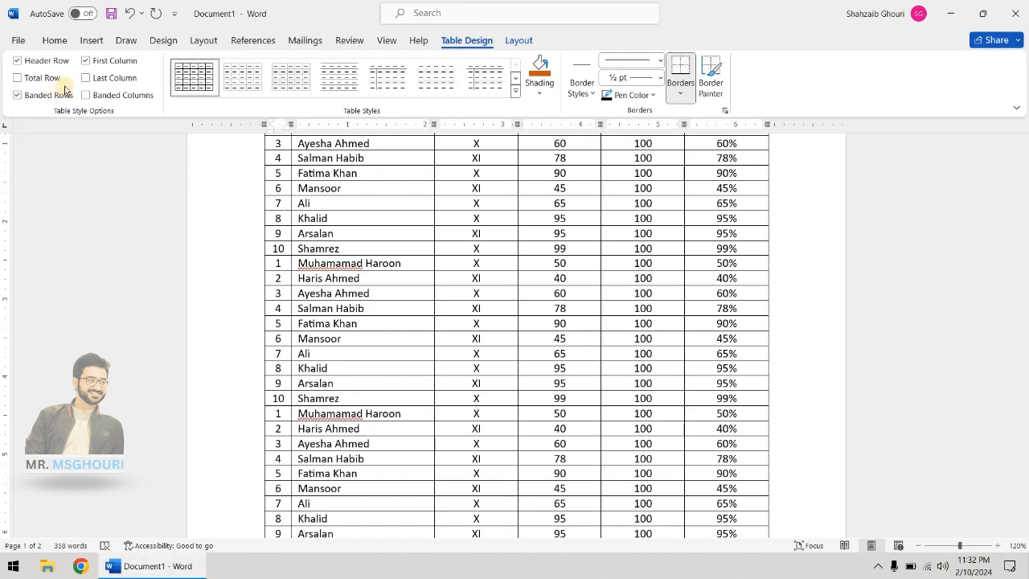
scroll(270, 109, up, 2)
scroll(306, 194, up, 2)
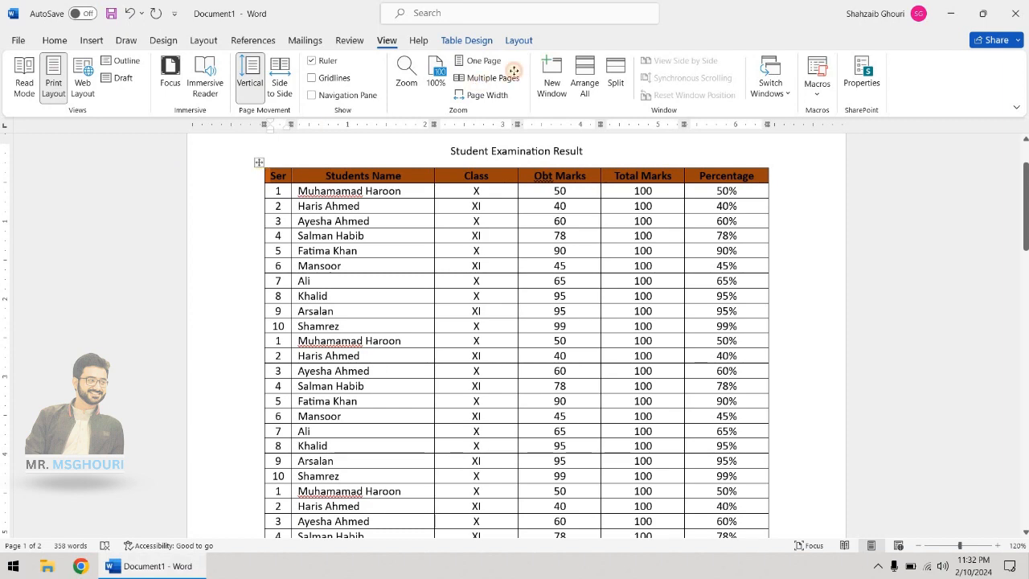
Try the Plain Table 5 style on the whole table
click(258, 162)
click(489, 40)
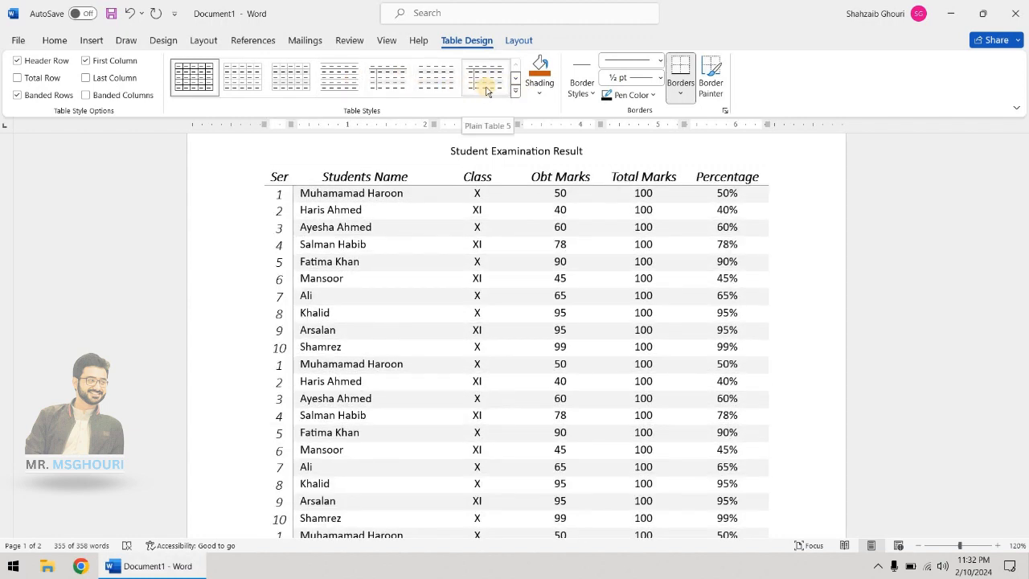
click(486, 90)
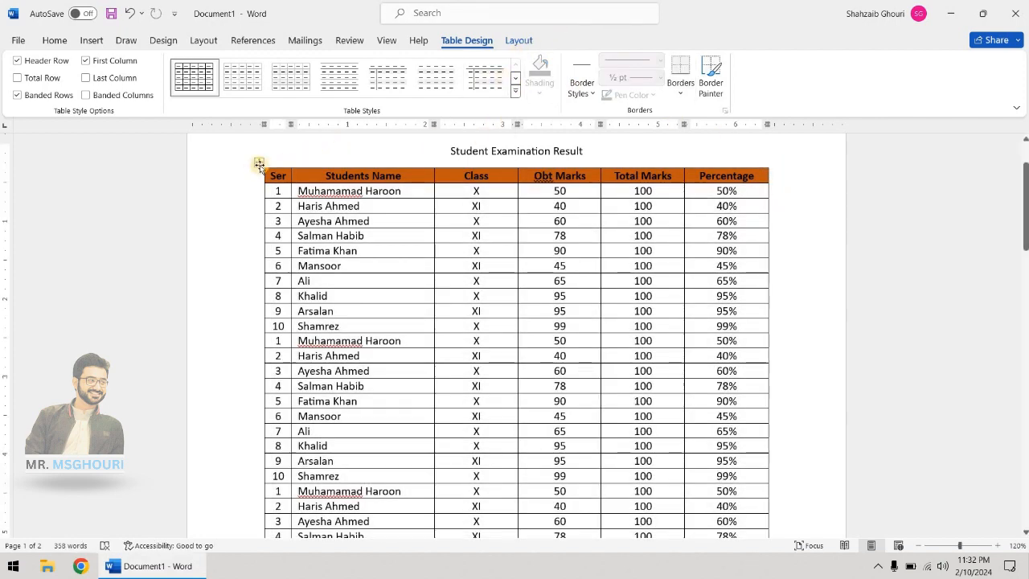
click(259, 162)
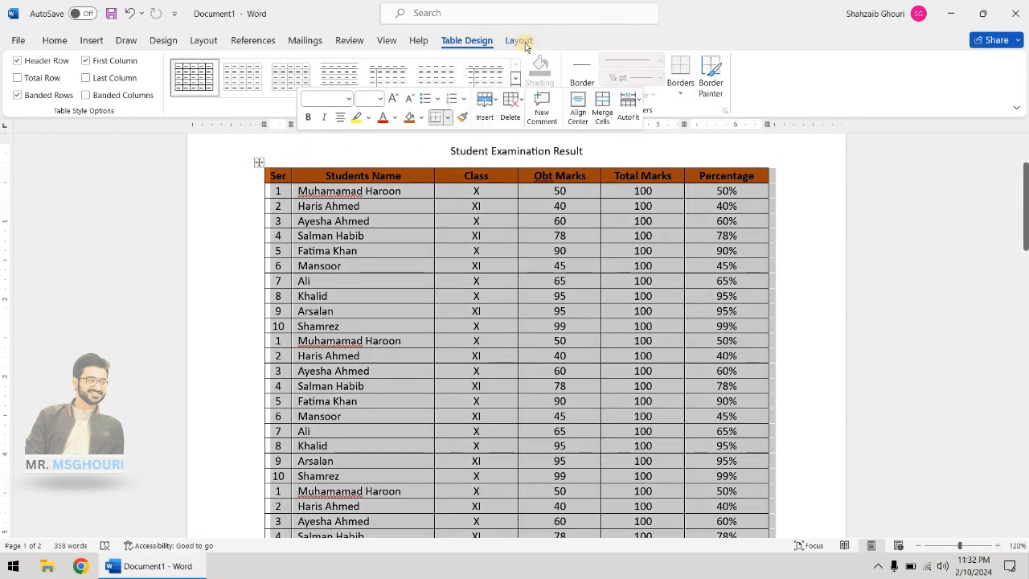
click(520, 42)
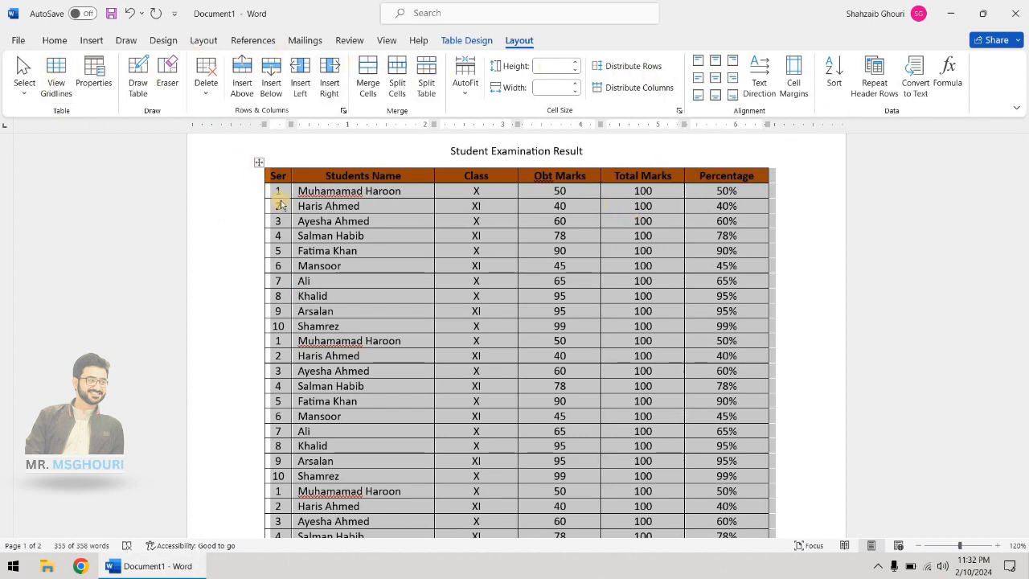
click(379, 204)
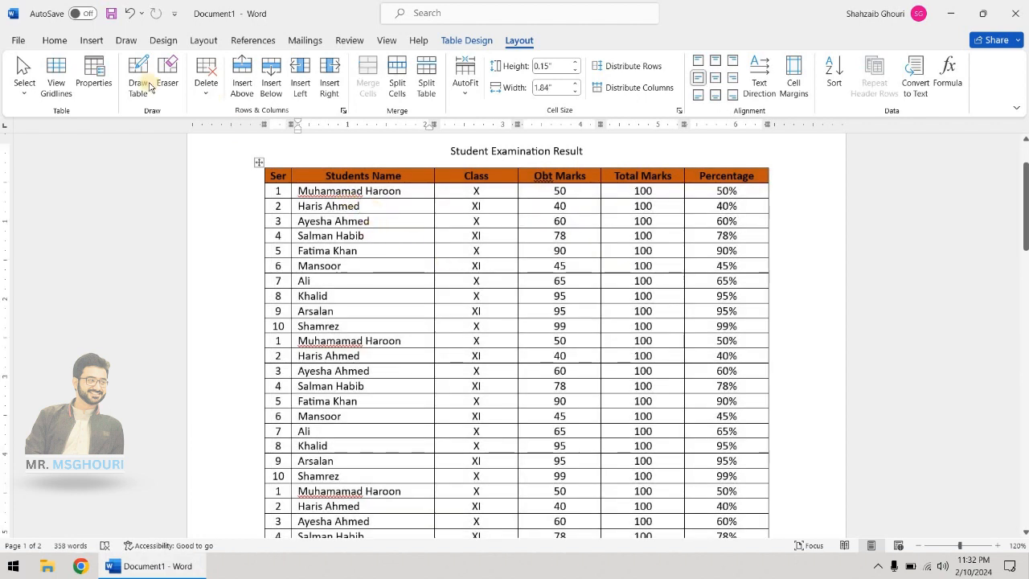
click(55, 40)
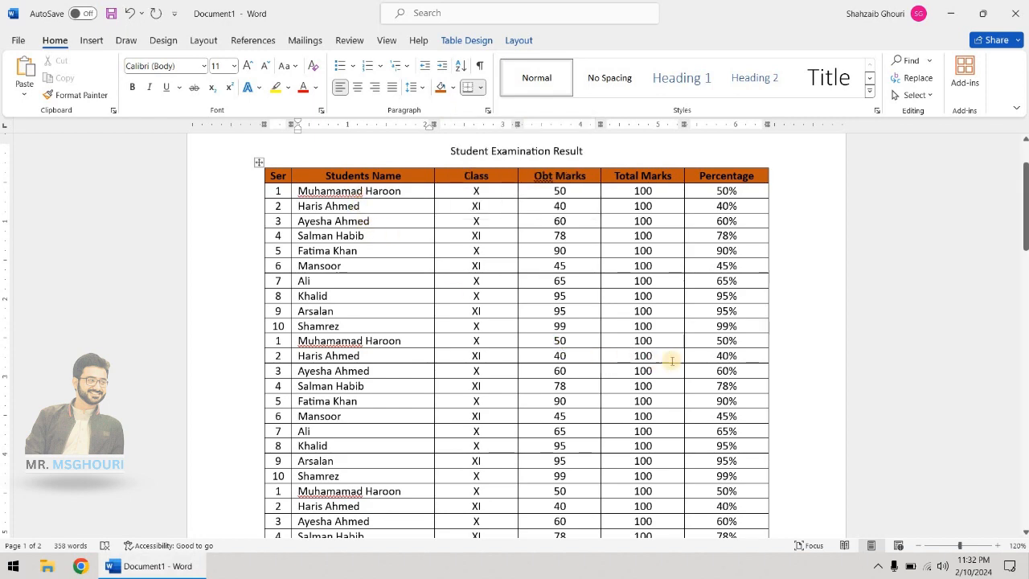
scroll(668, 358, up, 2)
scroll(672, 361, down, 2)
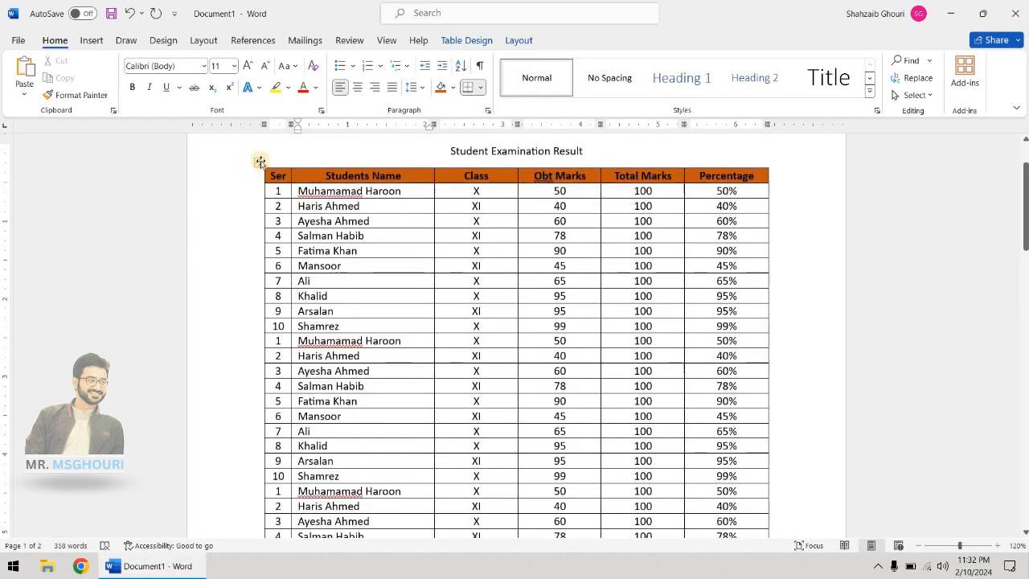
Sort the whole table by Percentage as numbers in ascending order, and check the sorted rows on both pages
click(260, 162)
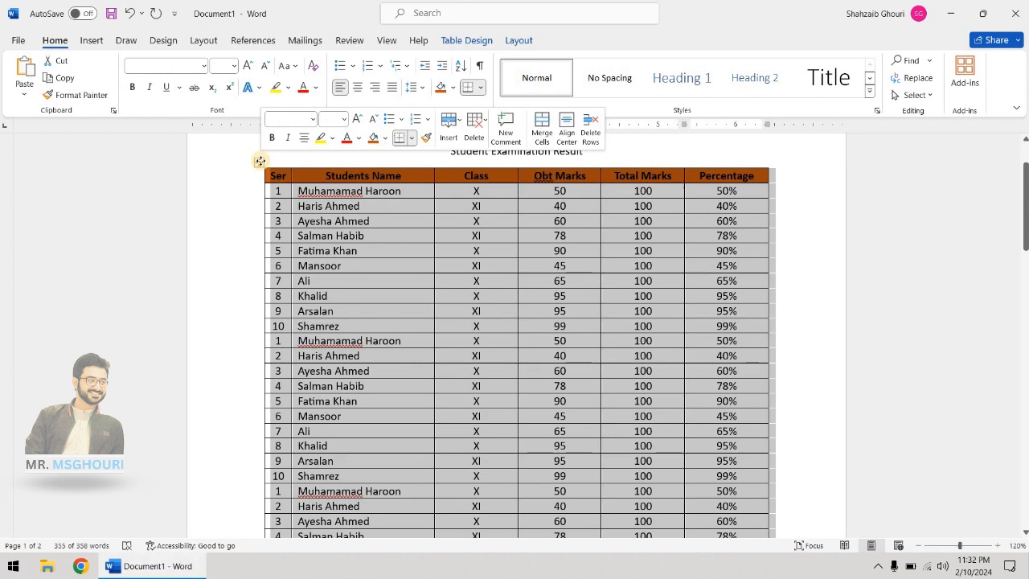
click(460, 67)
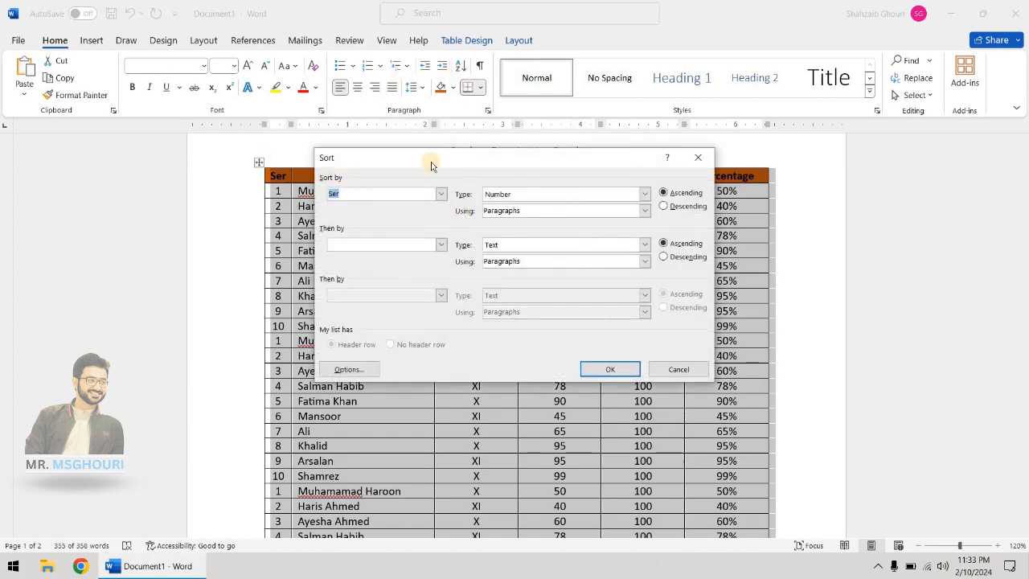
drag(431, 164, 697, 137)
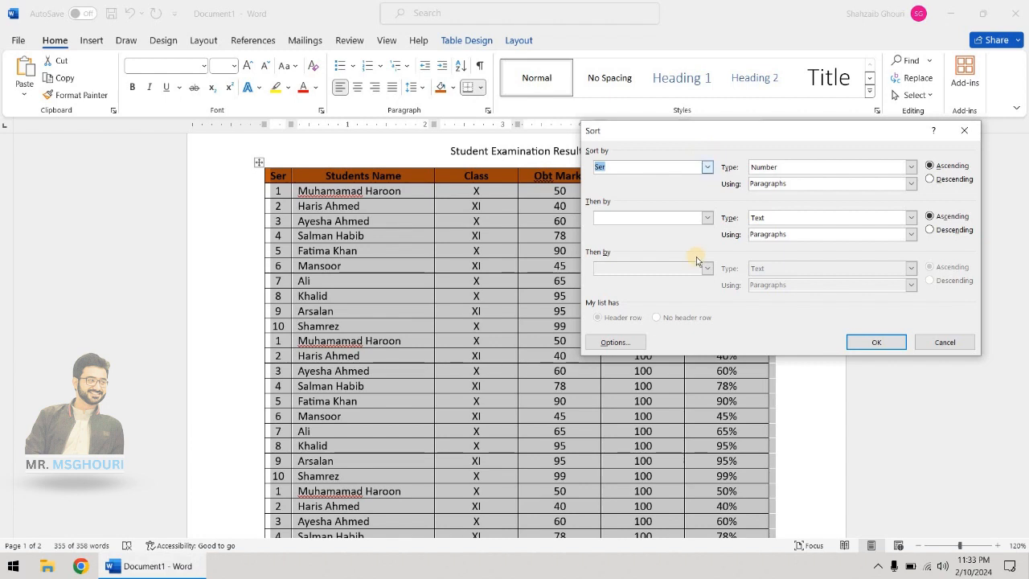
click(707, 169)
click(649, 225)
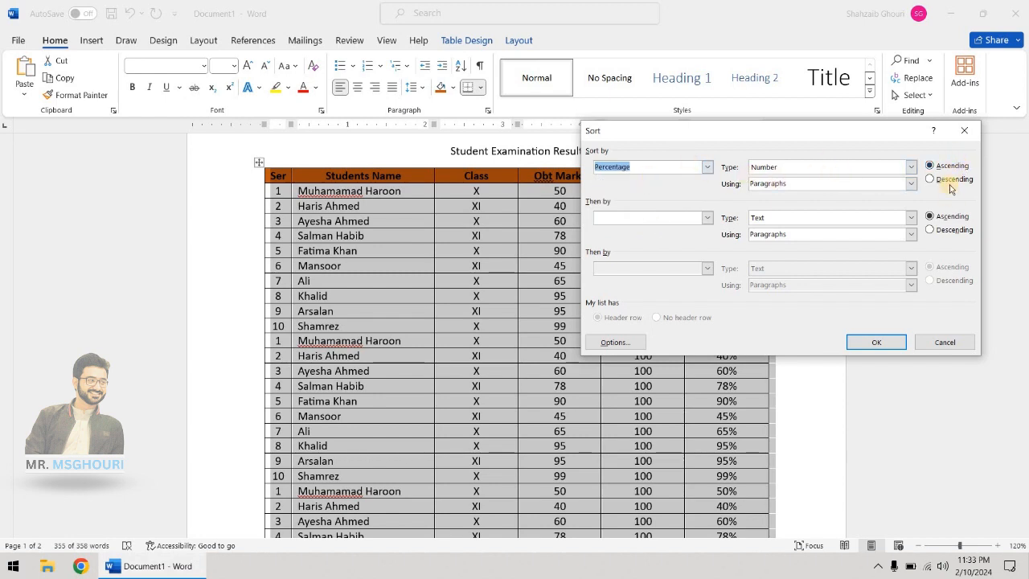
click(892, 342)
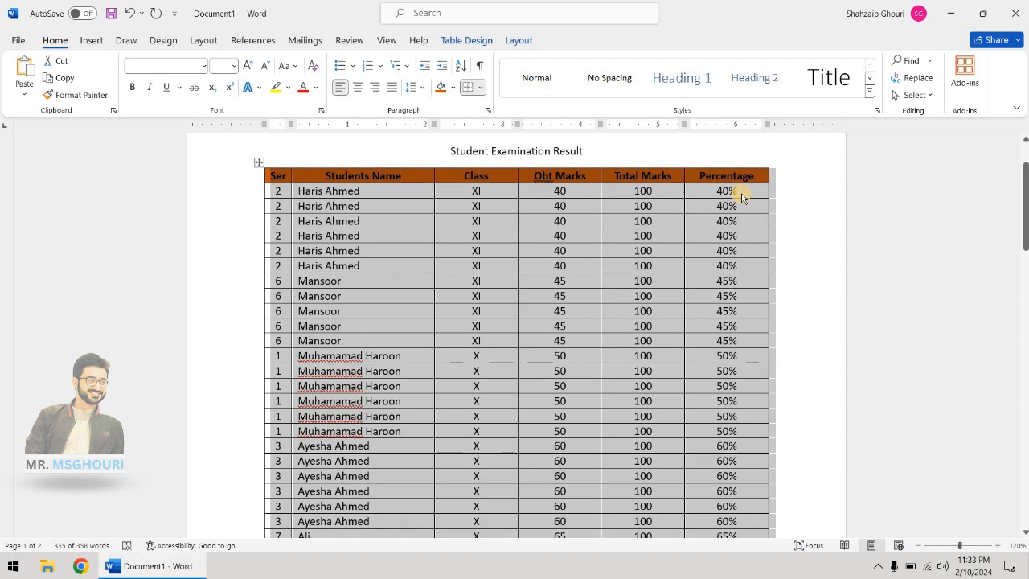
scroll(752, 281, down, 15)
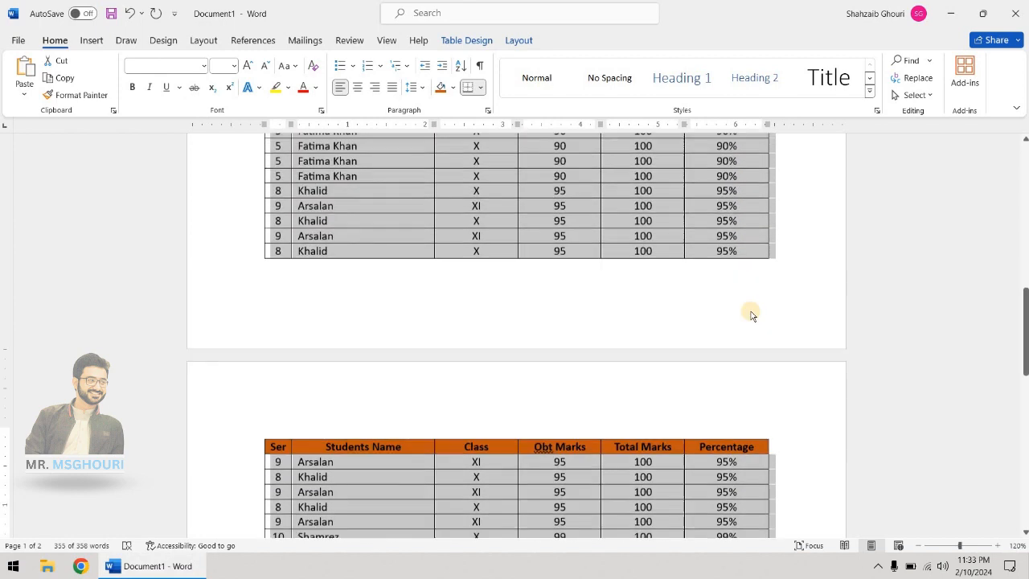
scroll(740, 359, up, 15)
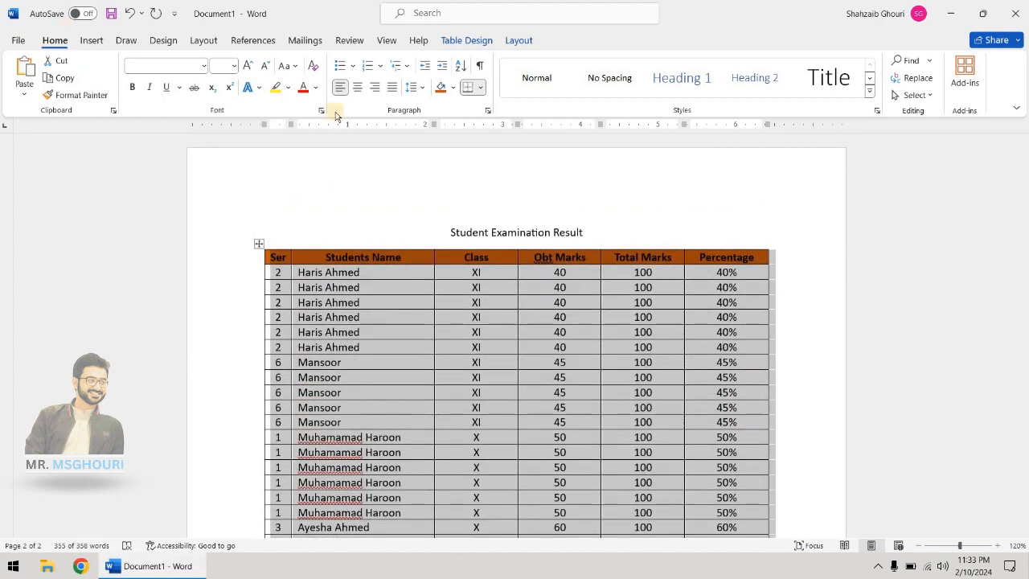
Re-sort the table by Percentage in descending order
click(460, 67)
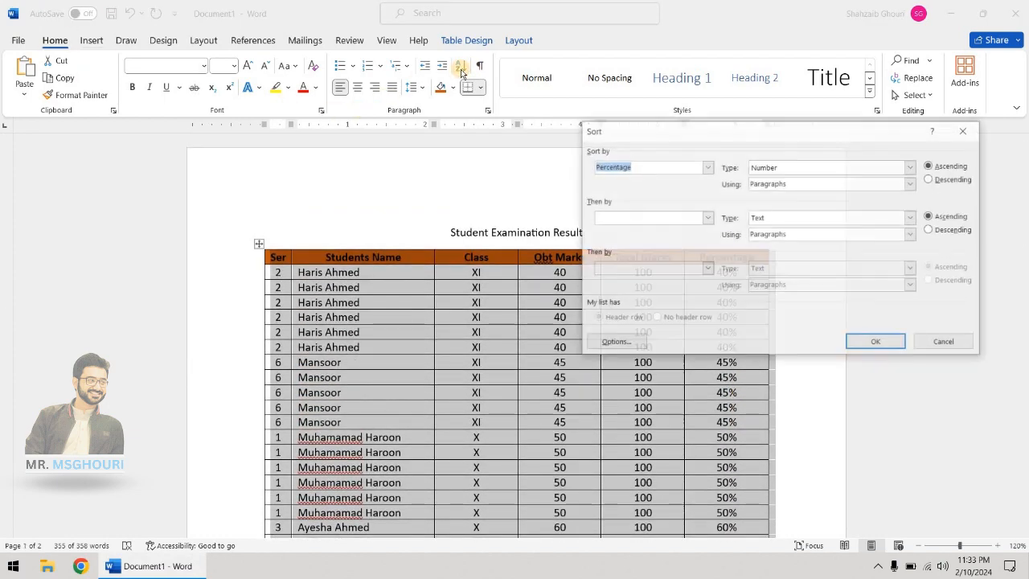
click(941, 185)
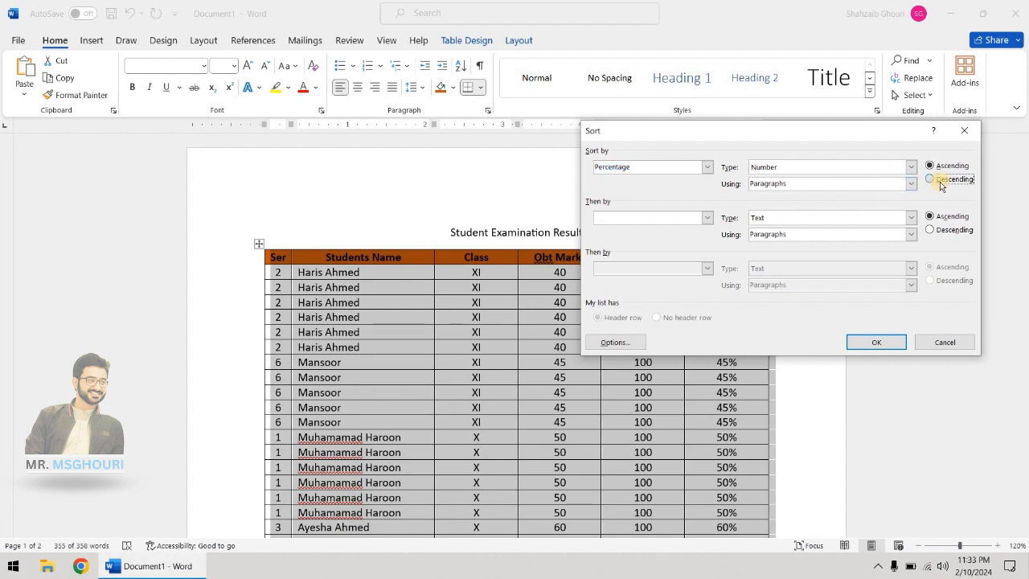
click(877, 343)
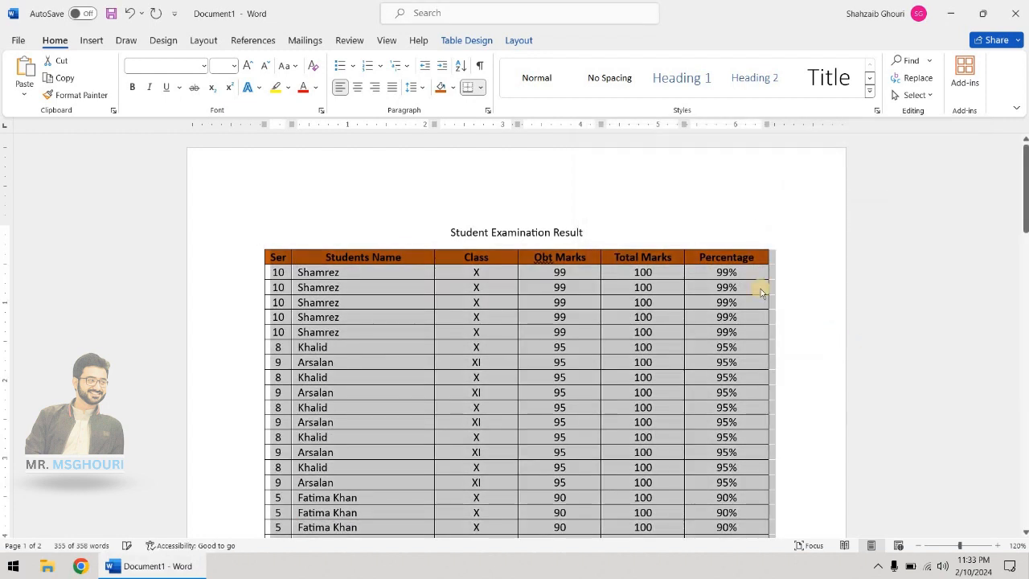
Examine the Percentage column's order from the first data row to the end of the table on page 2
click(734, 279)
click(740, 274)
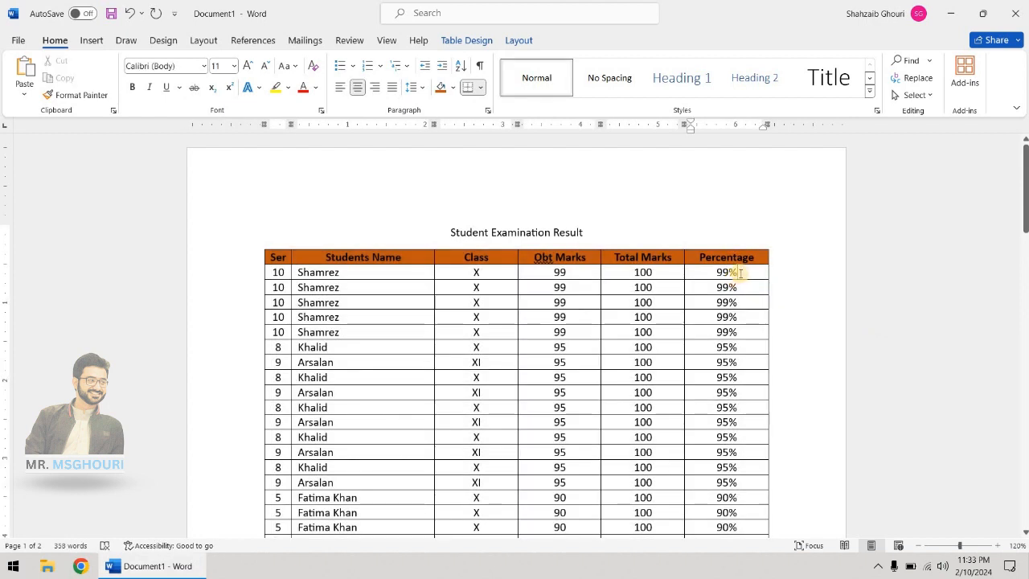
drag(743, 274, 751, 477)
scroll(723, 274, up, 1)
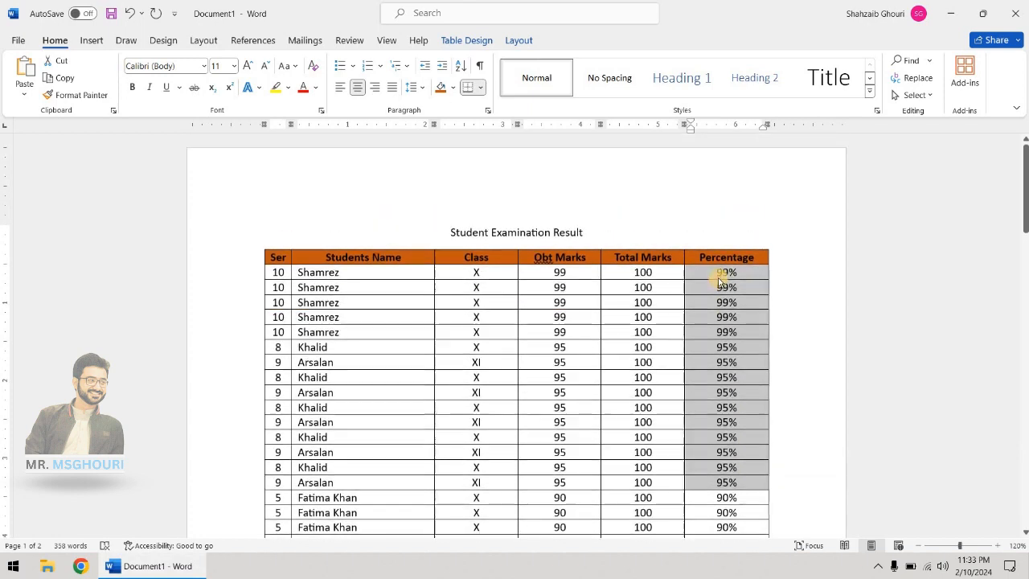
click(721, 273)
scroll(721, 275, down, 5)
scroll(720, 275, down, 15)
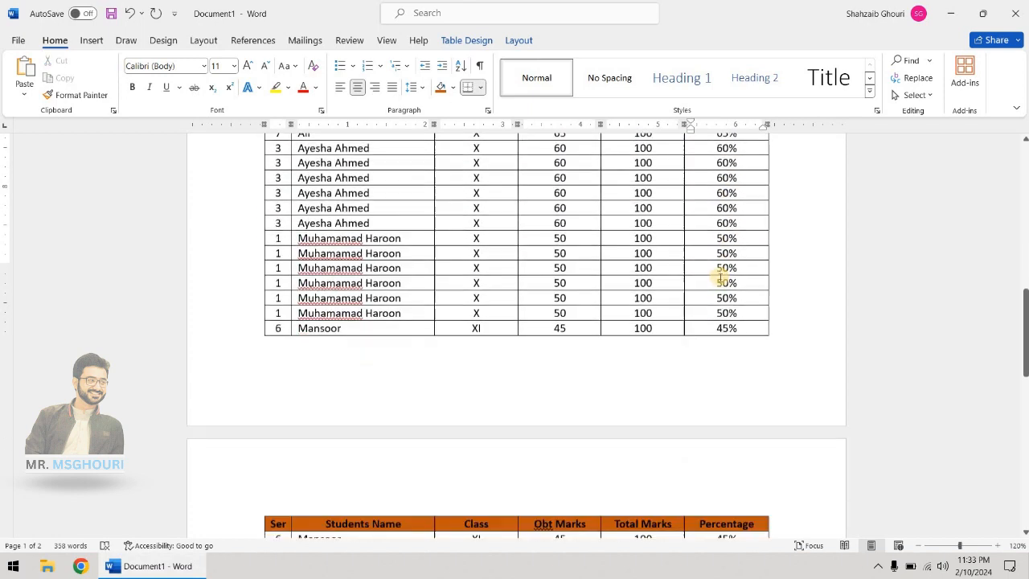
click(734, 282)
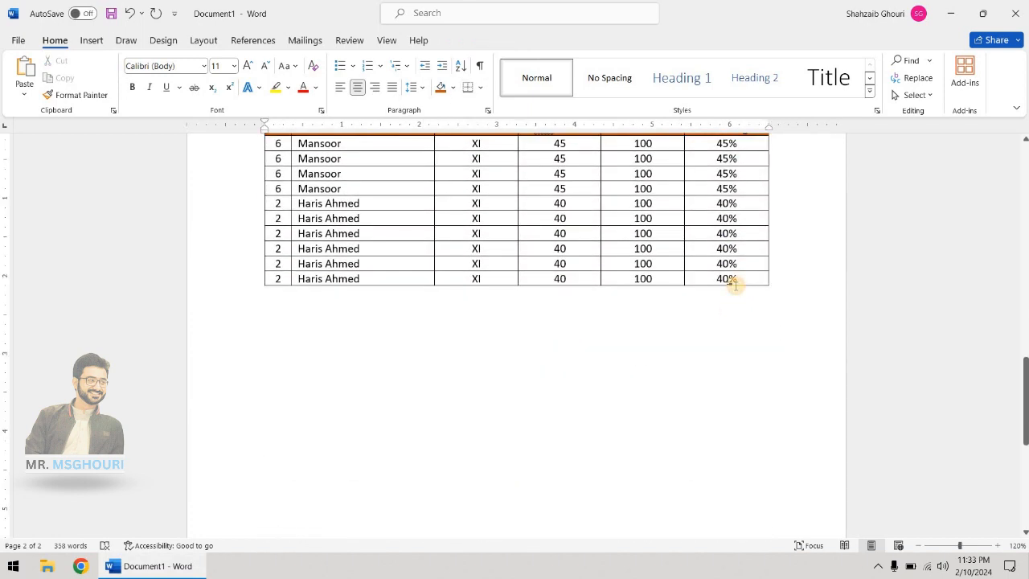
scroll(733, 283, up, 2)
scroll(407, 425, up, 8)
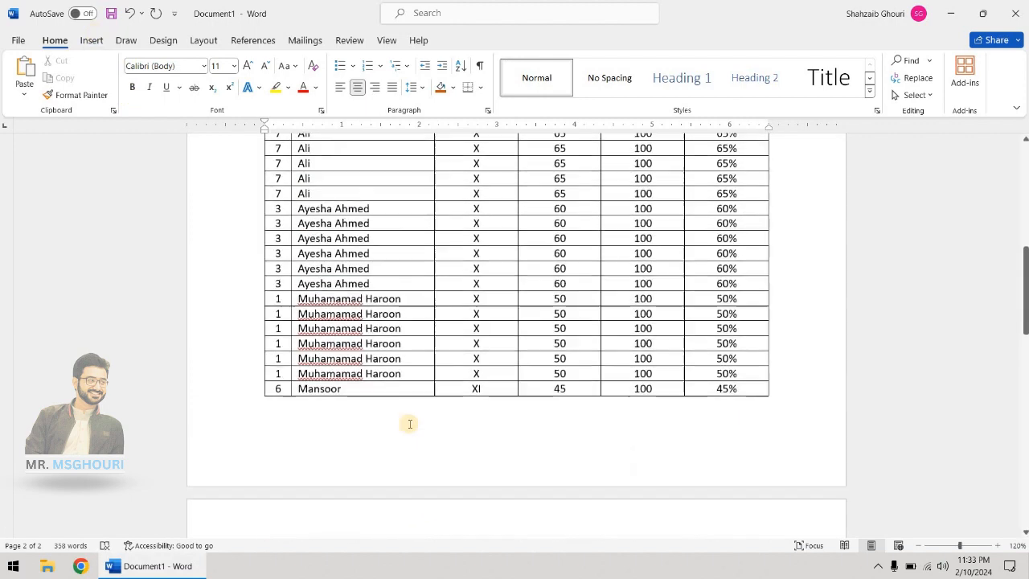
scroll(373, 338, up, 3)
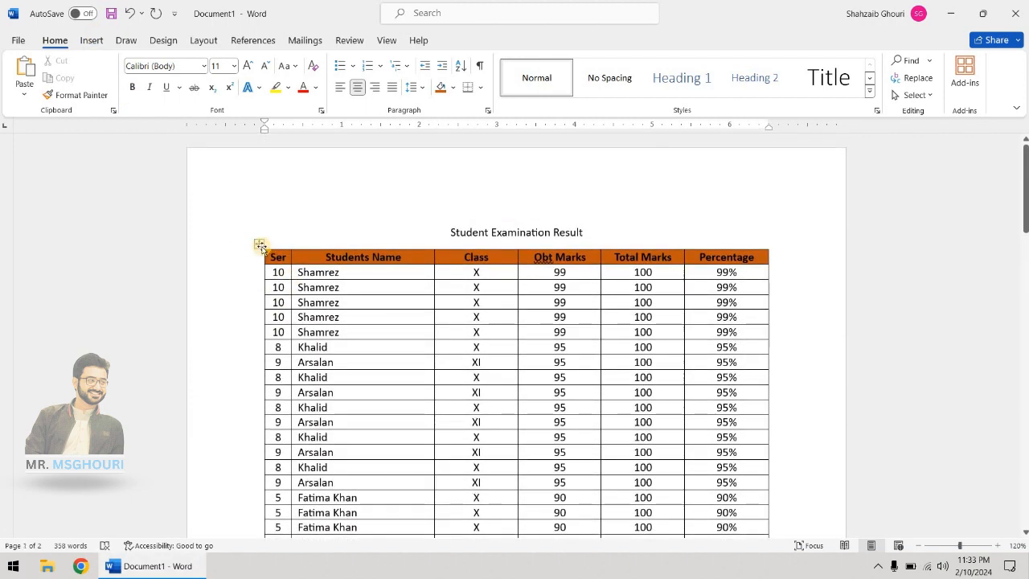
click(260, 244)
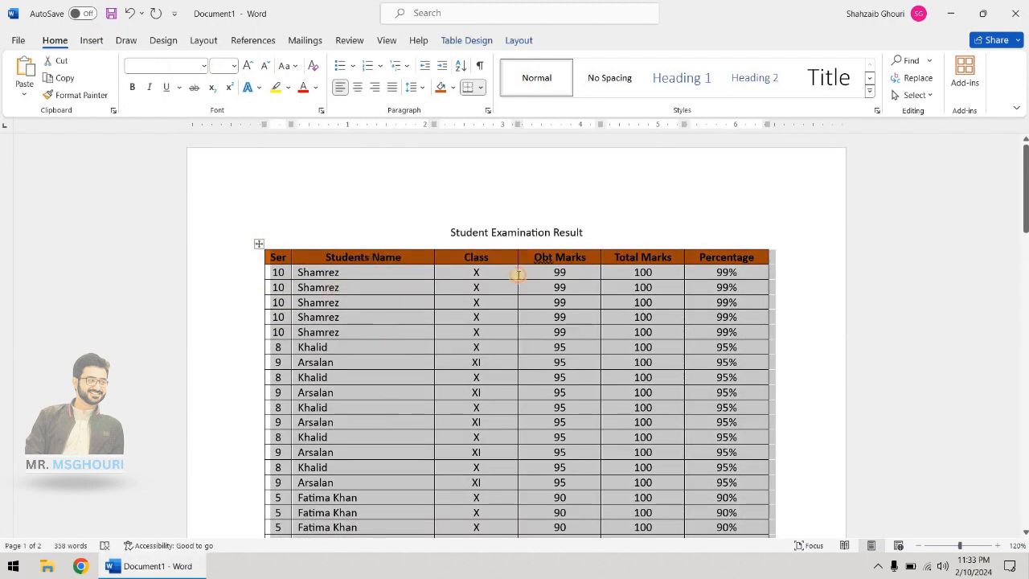
click(373, 332)
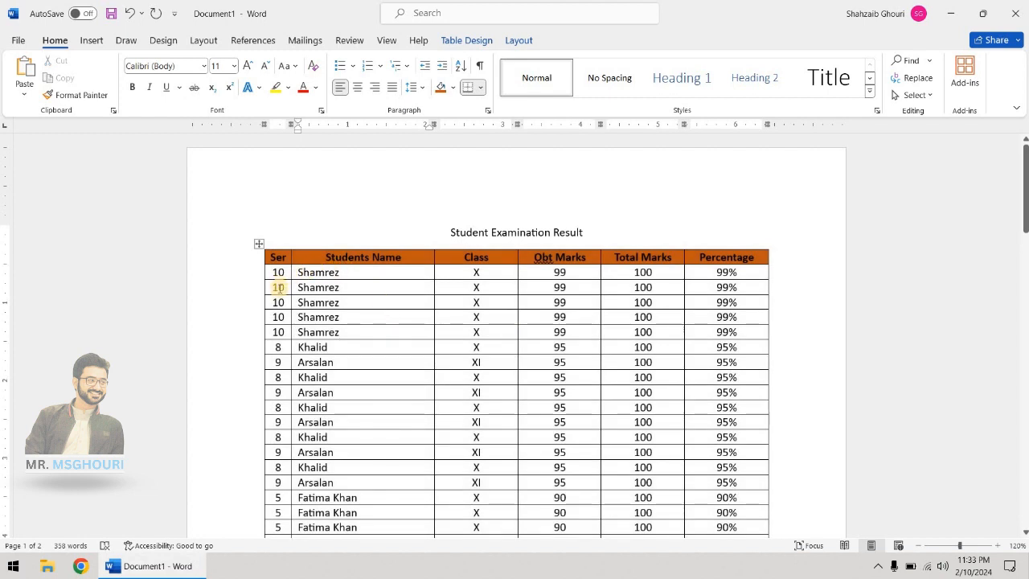
click(259, 244)
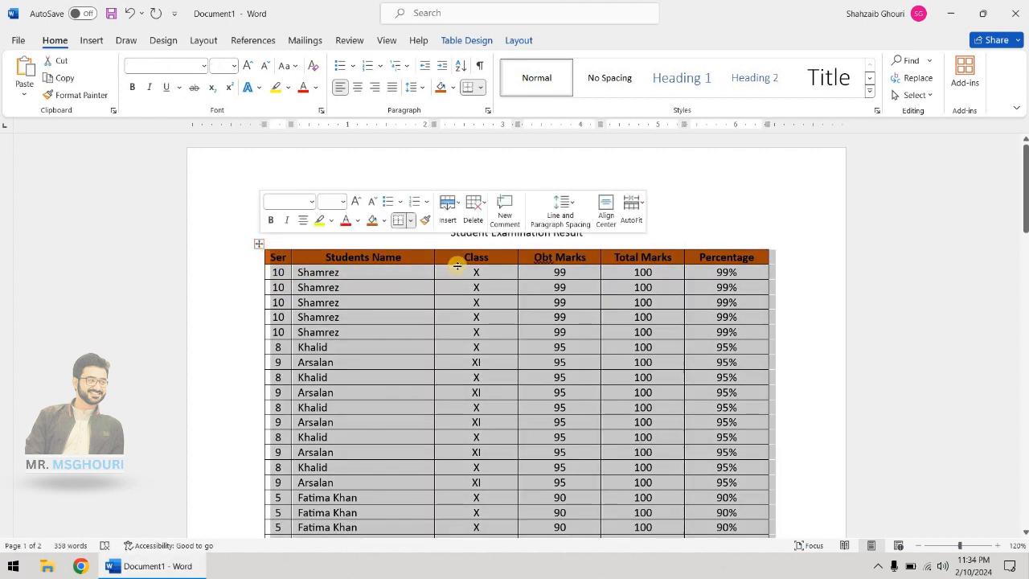
click(441, 299)
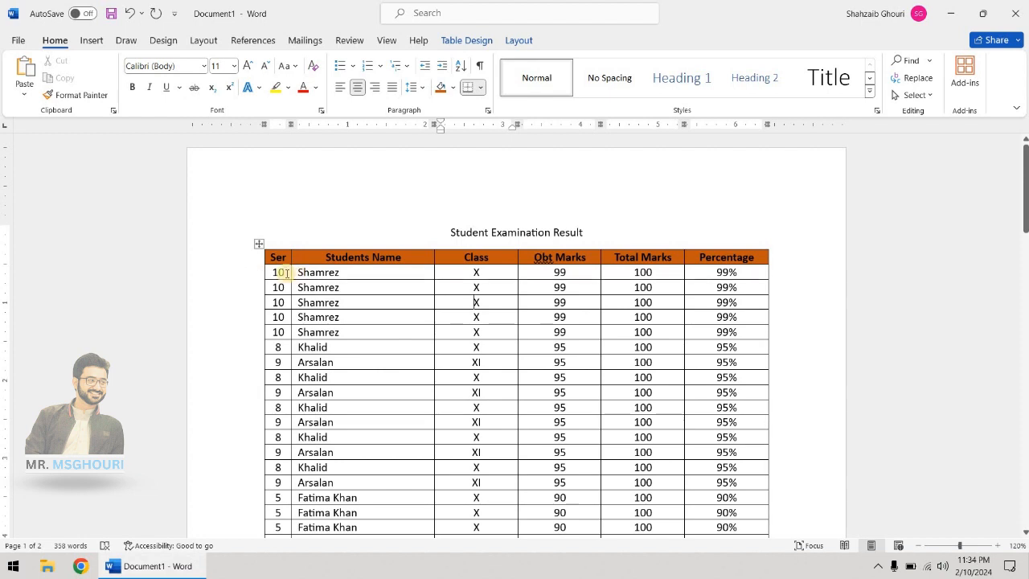
Try clearing the contents of the first data row below the headings, and undo the clearing
drag(279, 271, 723, 283)
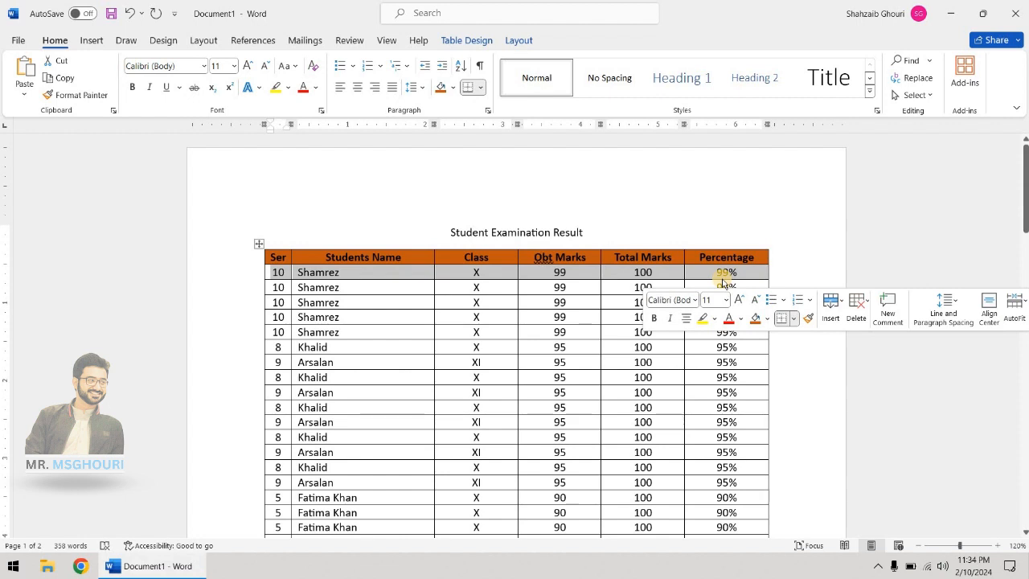
key(BackSpace)
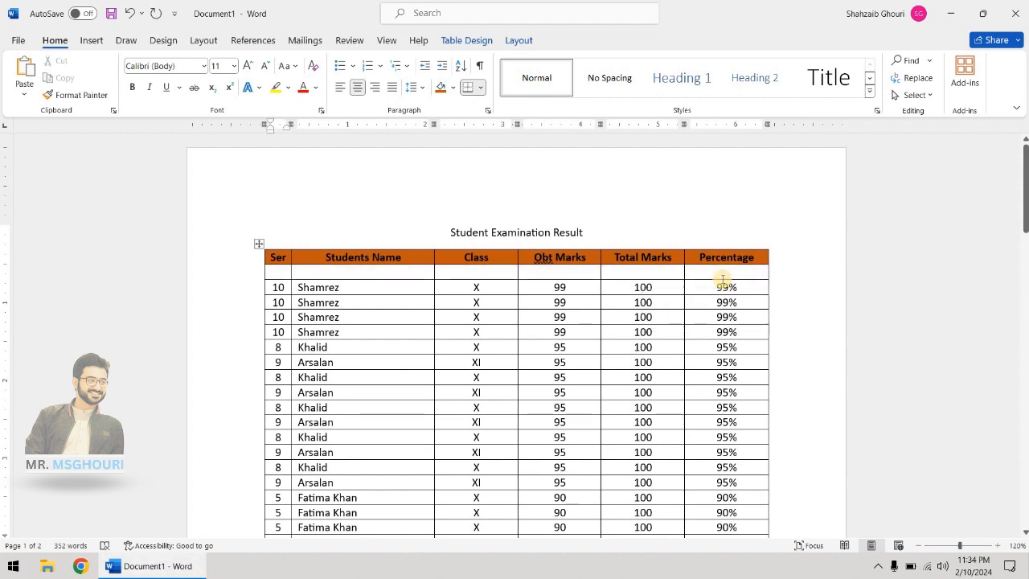
key(ctrl+z)
Delete the first data row below the headings, including its cells
drag(275, 271, 743, 281)
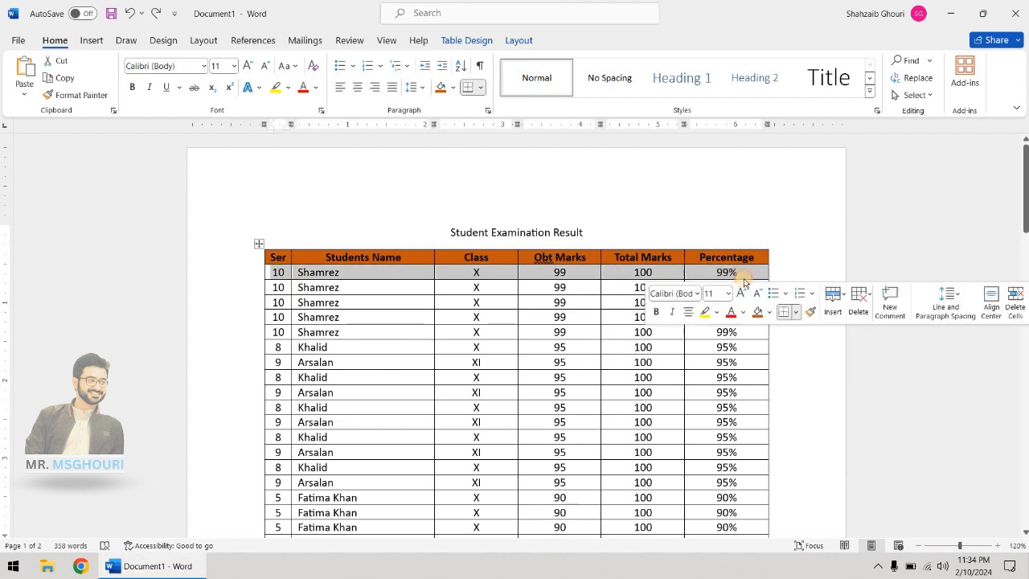
key(BackSpace)
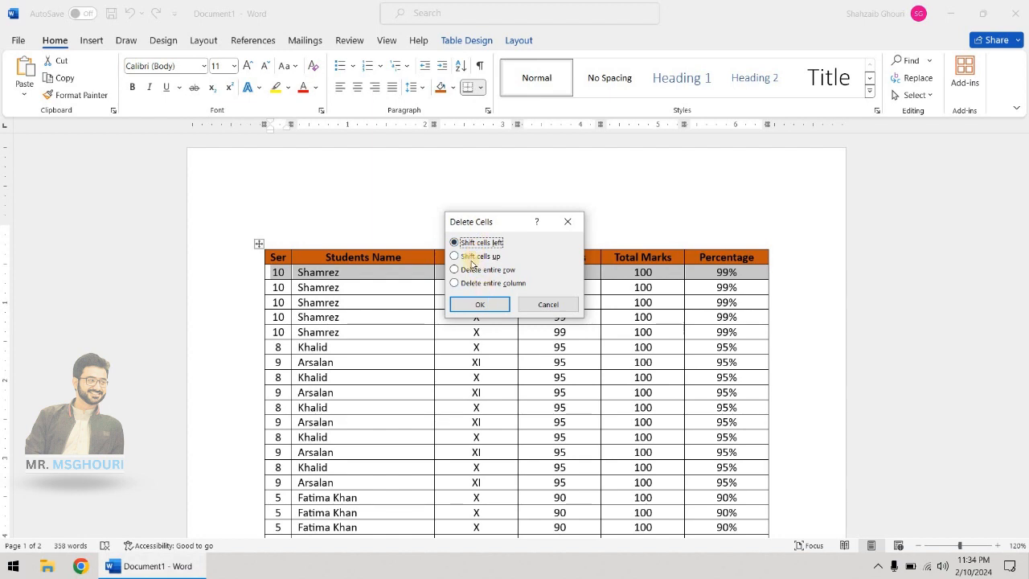
click(489, 306)
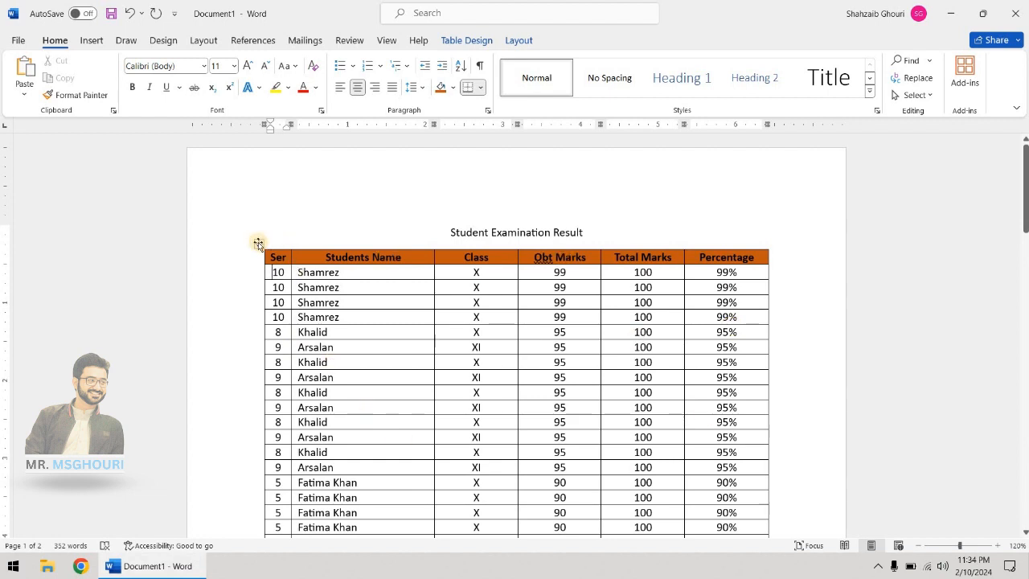
Clear all the text from the table's cells, and delete the whole empty table
click(258, 241)
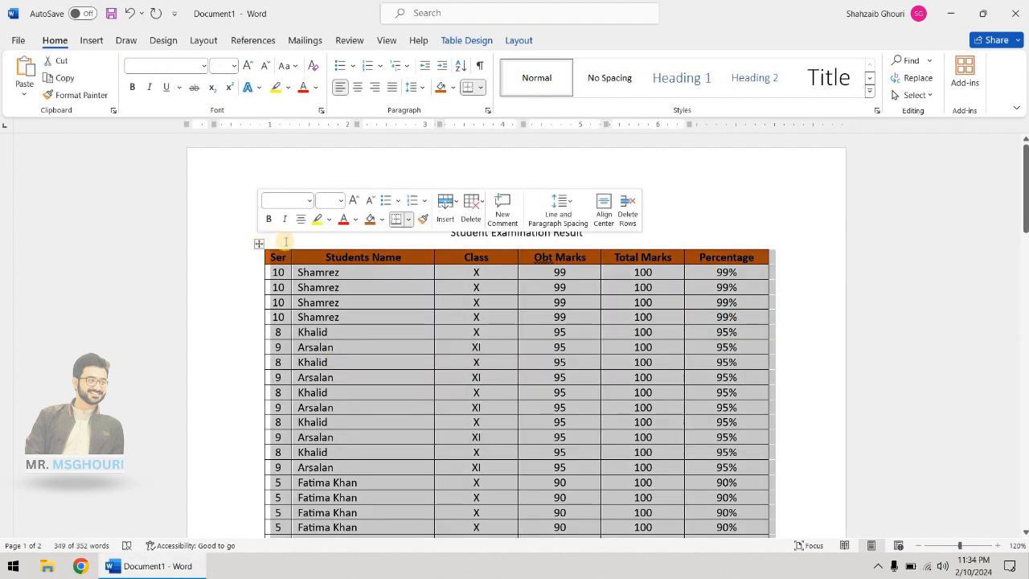
key(Delete)
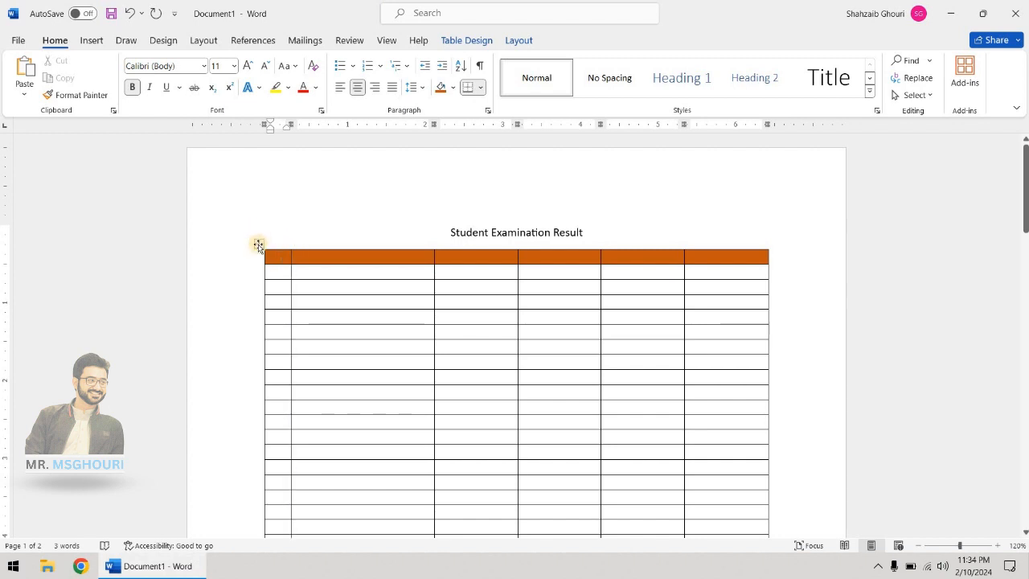
click(258, 244)
key(BackSpace)
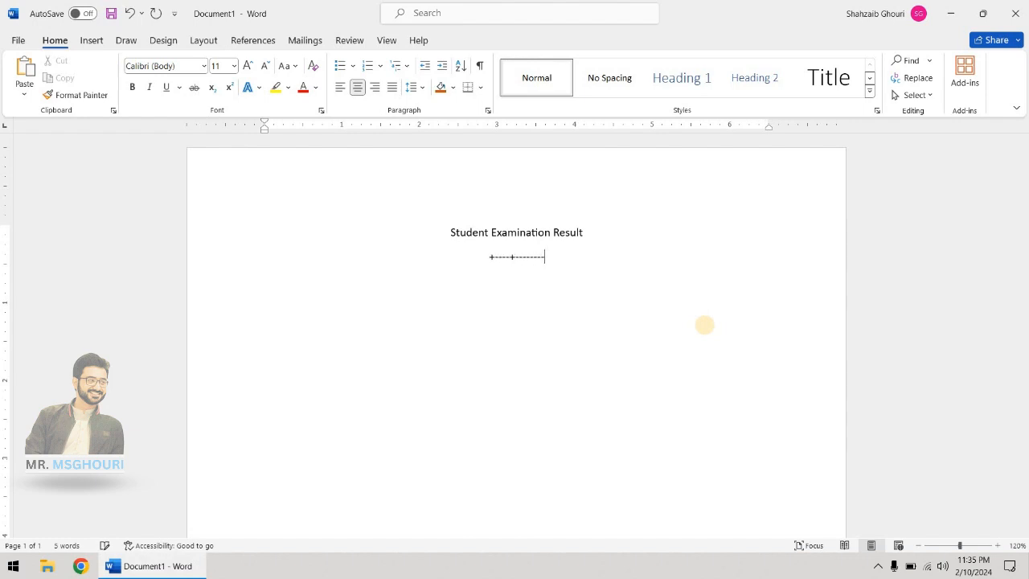
Finish the line of plus signs and hyphens below the title to create a one-row, six-column table
text(-----)
text(----------)
text(----)
text(+---+)
text(--+-)
text(-+--)
key(Return)
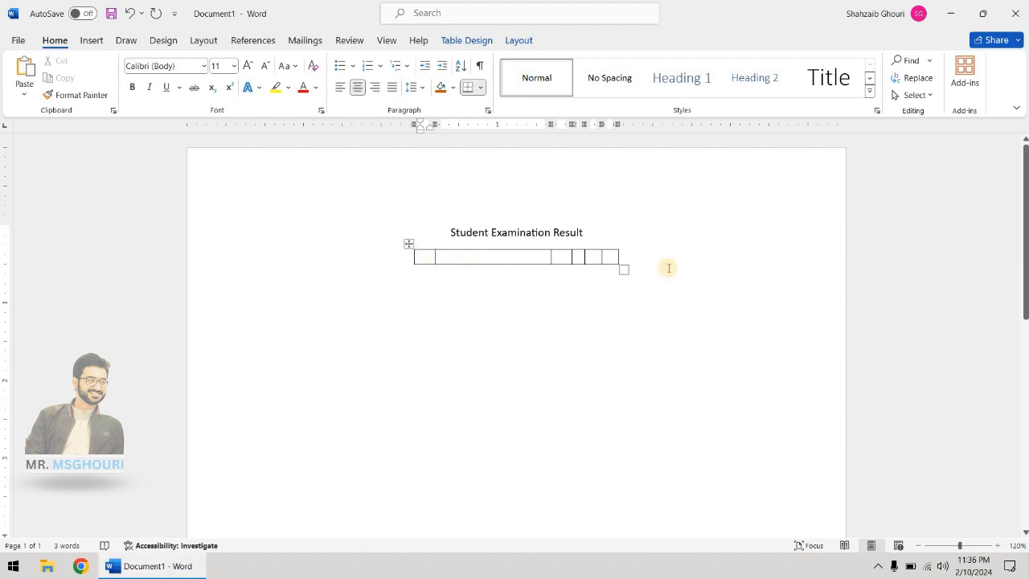
Try left and right alignment on the new table, return it to centre, and deselect it
click(408, 242)
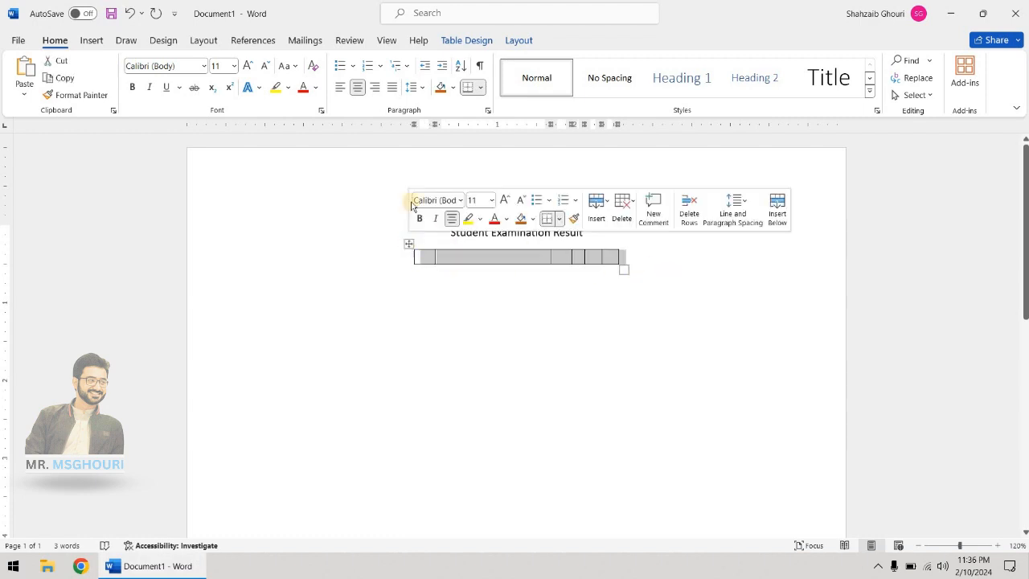
click(339, 88)
click(375, 90)
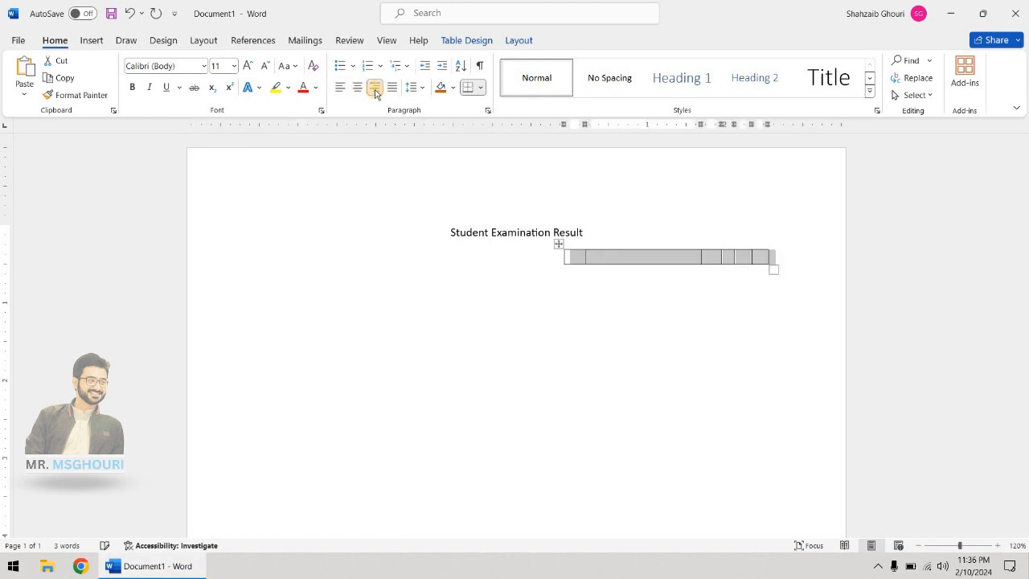
click(359, 90)
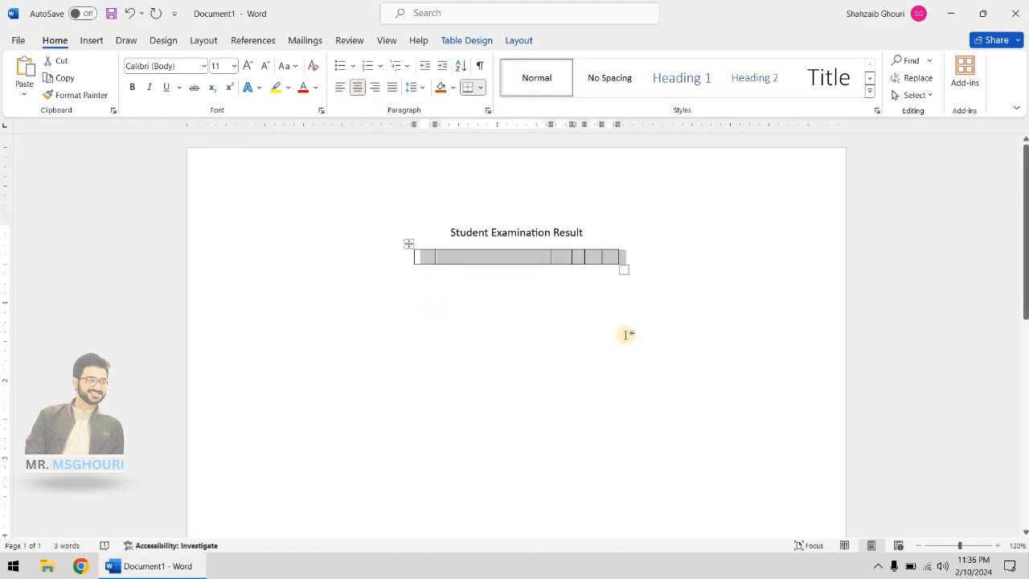
click(604, 257)
click(625, 257)
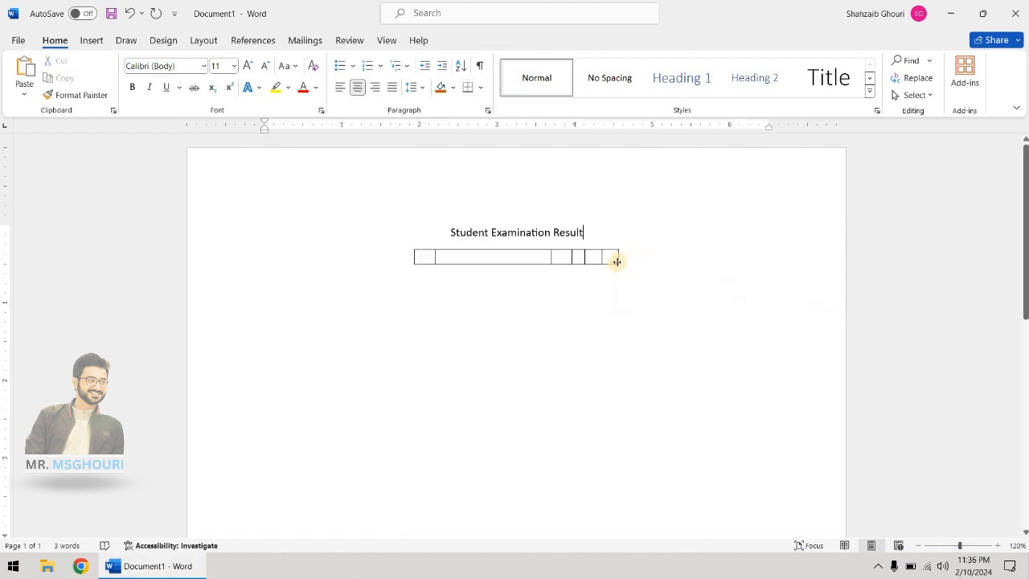
Enlarge the one-row table to about 6.25 inches wide, and place the cursor in its second cell
drag(624, 270, 781, 266)
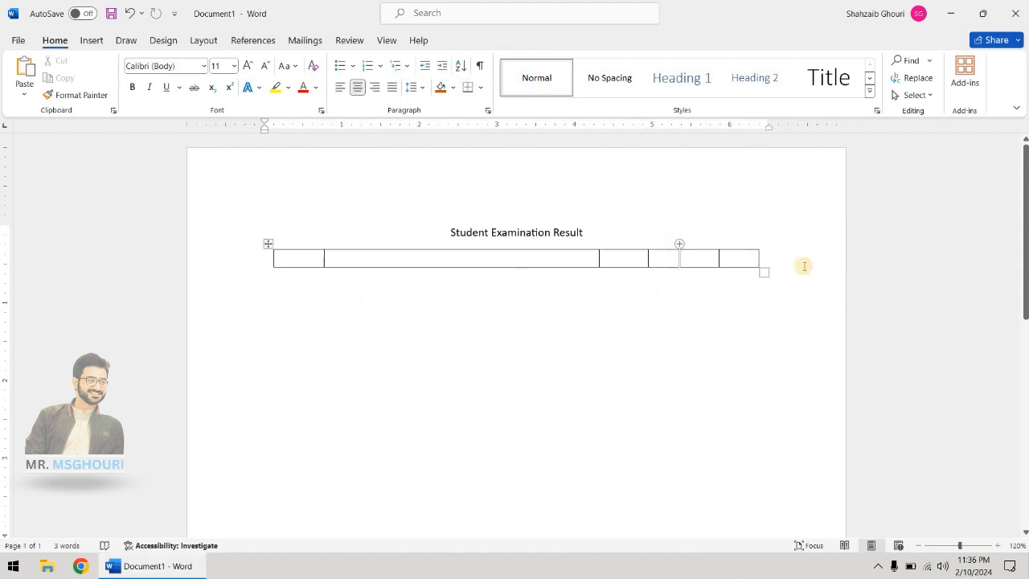
click(572, 283)
click(554, 258)
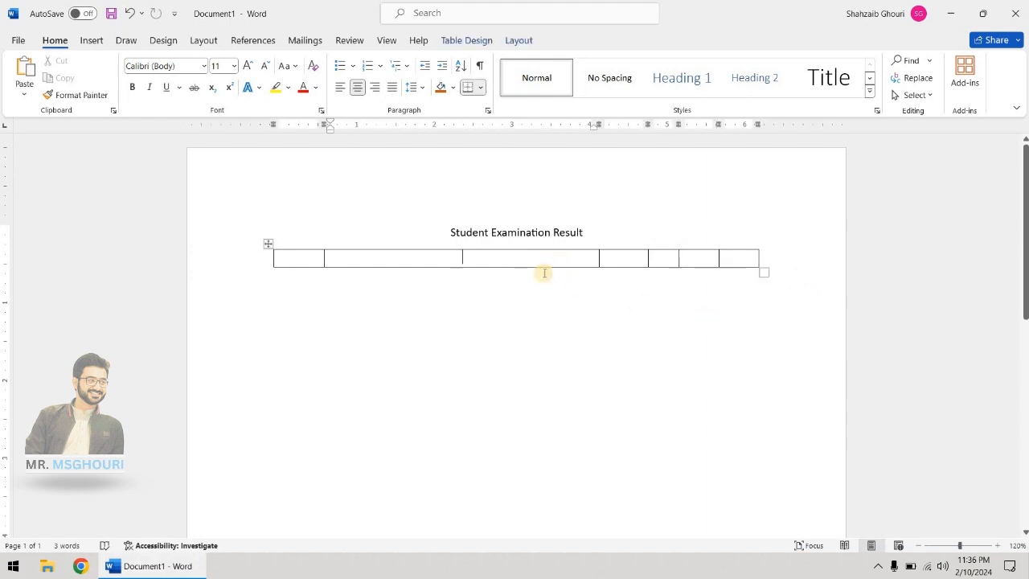
Add ten empty rows below the table's single row
click(755, 258)
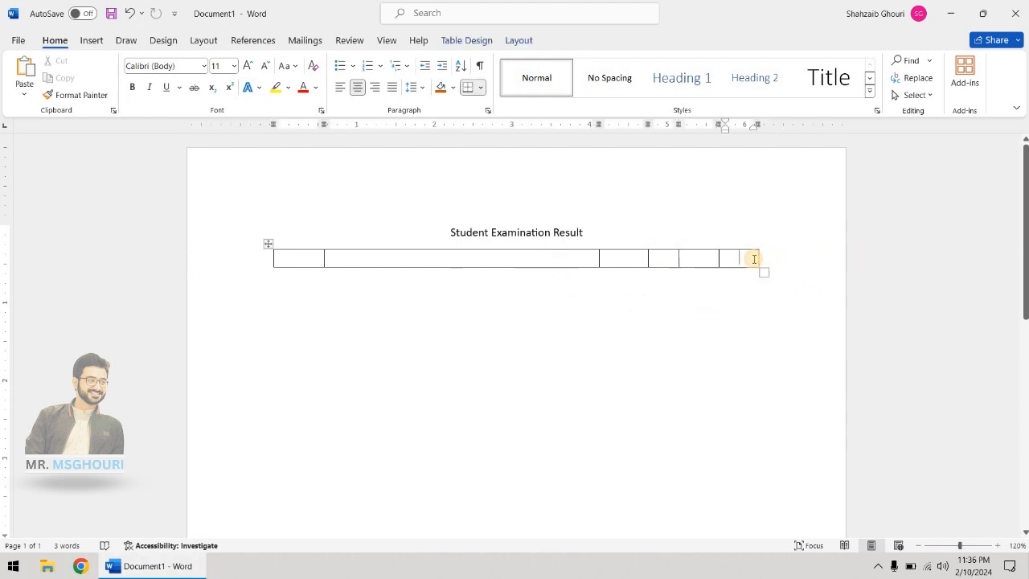
key(Return)
key(Return)
key(Return)
key(Return)
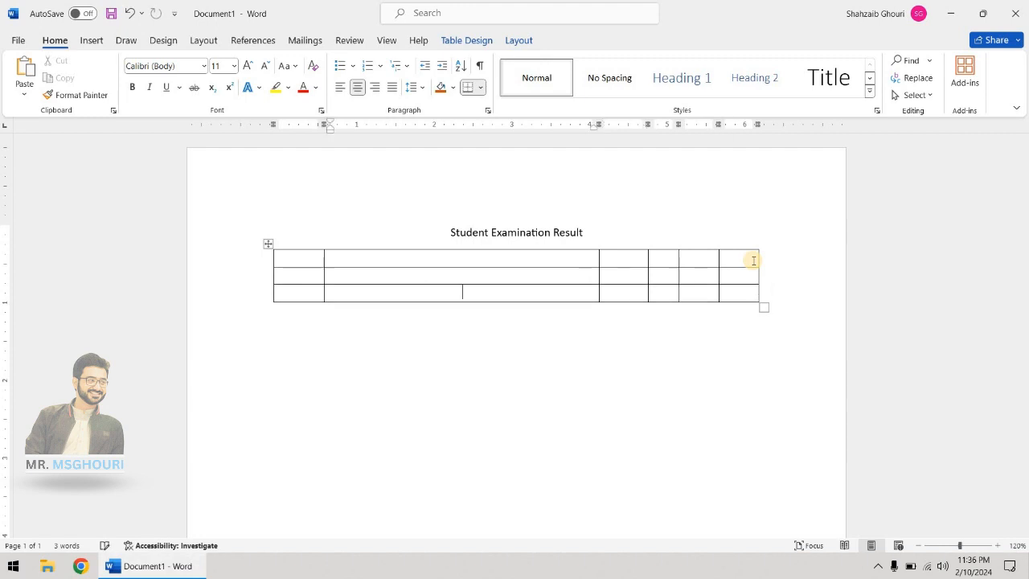
key(Return)
key(Return)
key(Return)
key(Return)
key(Return)
key(Return)
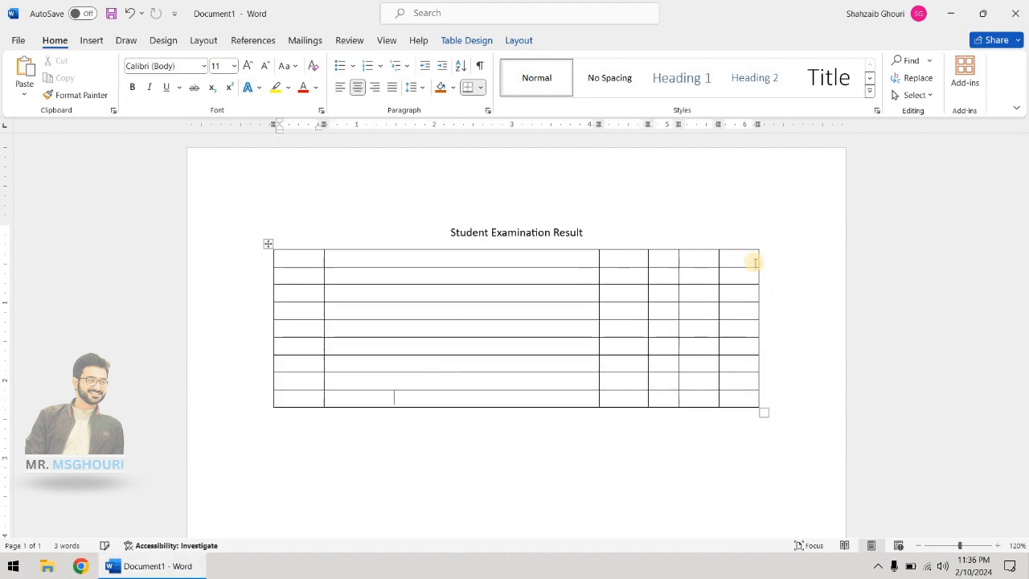
key(Tab)
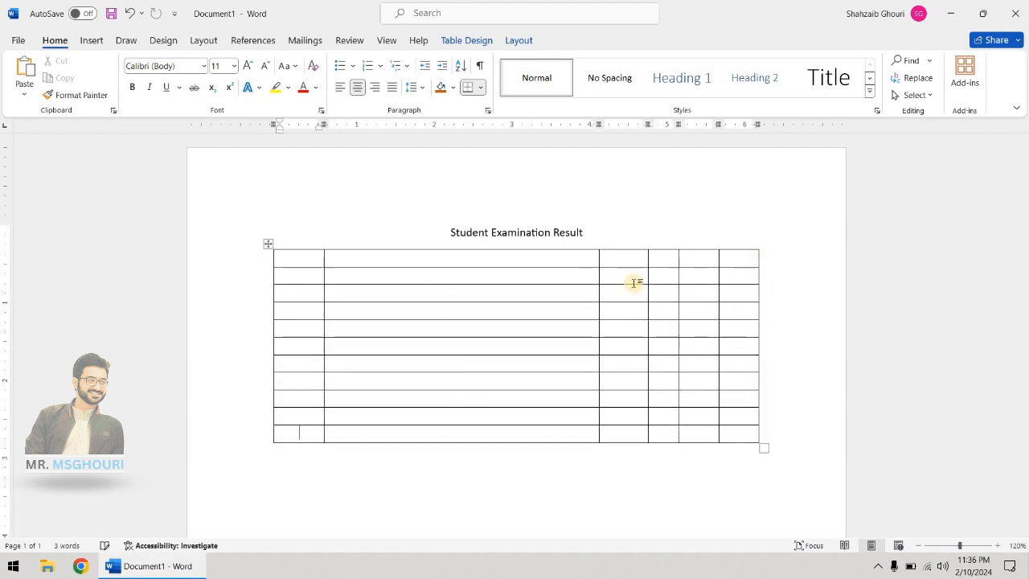
Set all borders of the whole table to a 4½ pt width
click(269, 247)
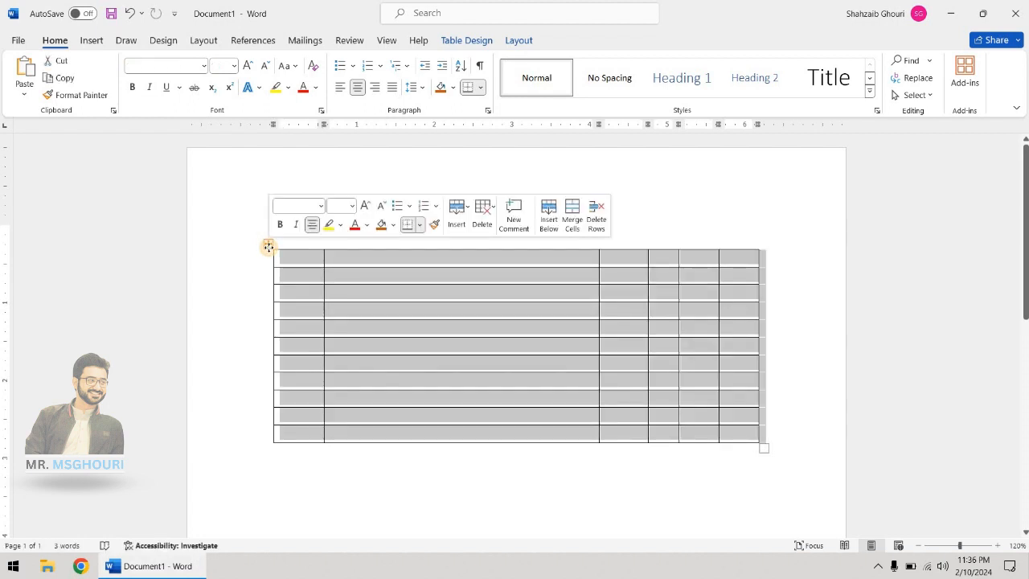
right_click(269, 246)
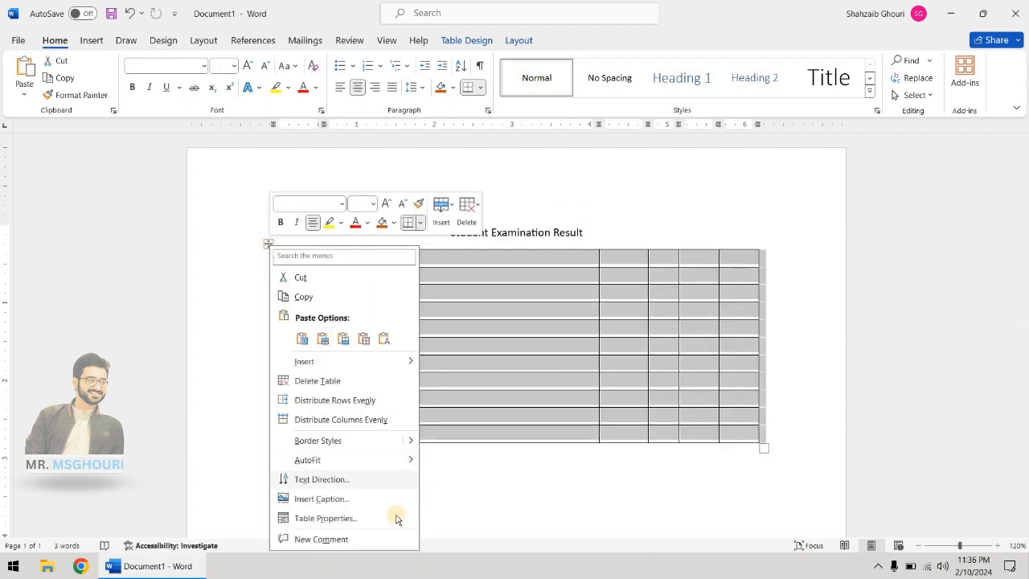
click(346, 519)
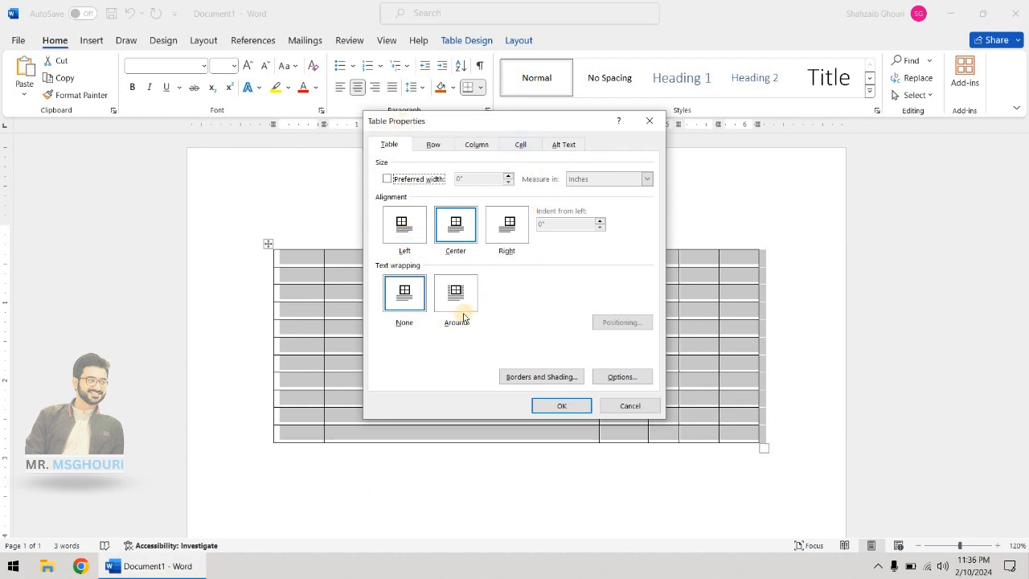
click(543, 380)
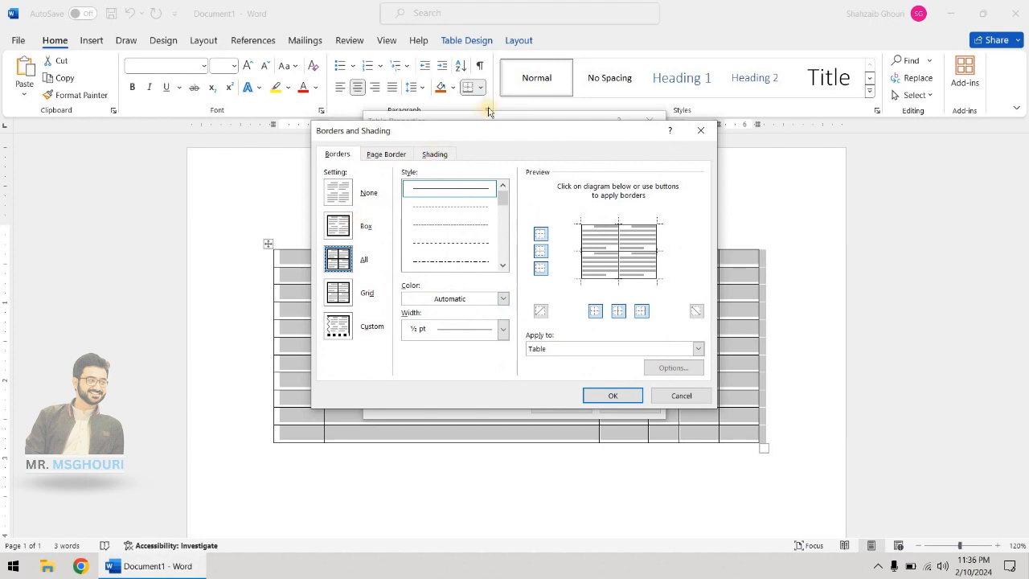
mouse_move(501, 131)
mouse_down()
mouse_move(846, 66)
mouse_move(667, 195)
mouse_move(360, 135)
mouse_move(369, 134)
mouse_up()
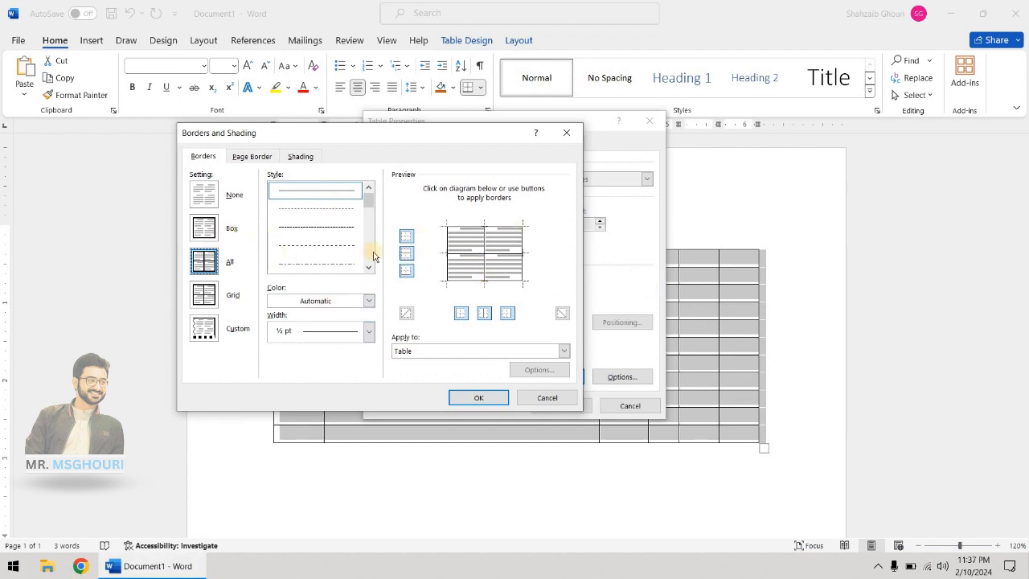
click(368, 331)
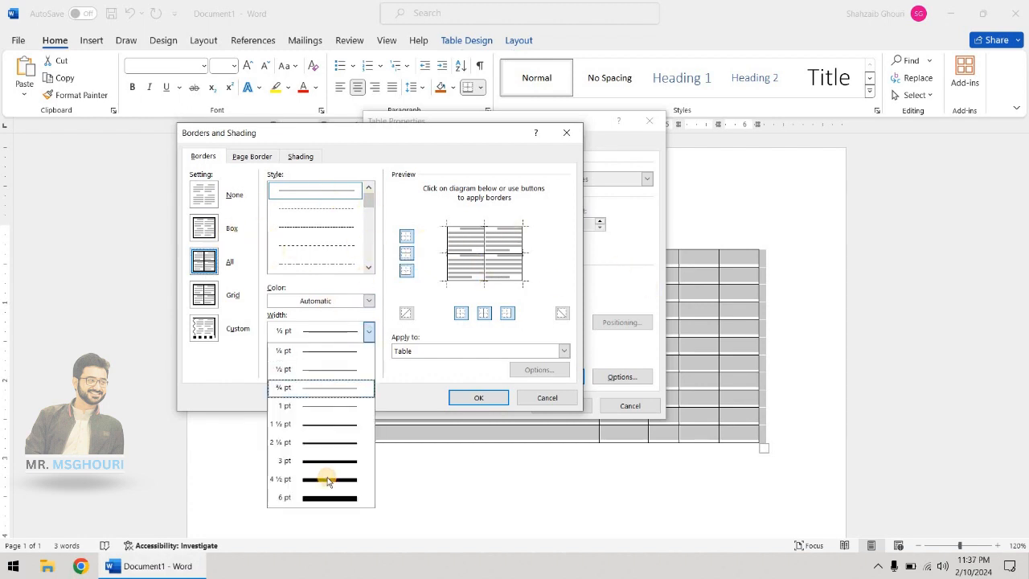
click(327, 480)
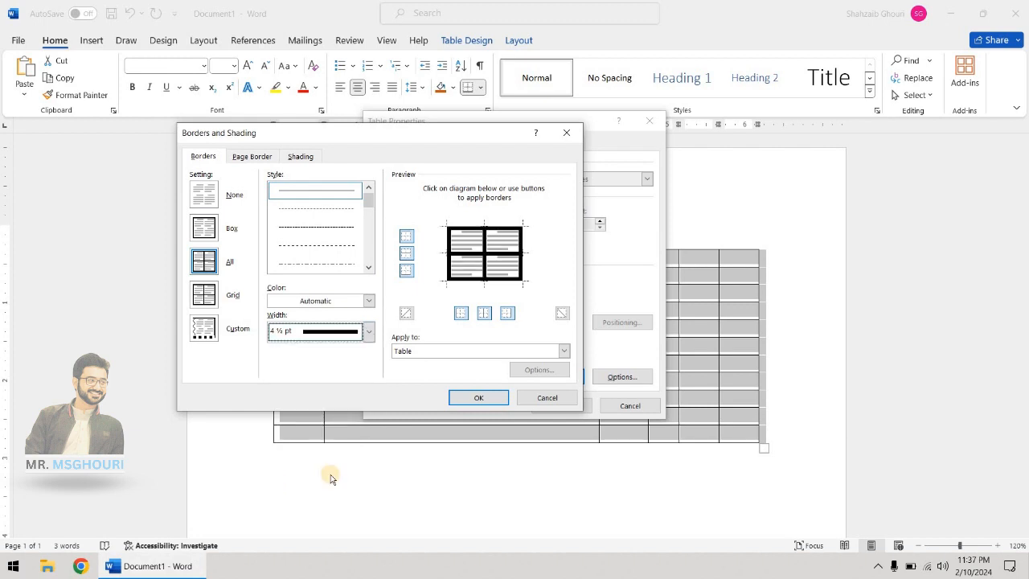
click(488, 397)
click(562, 406)
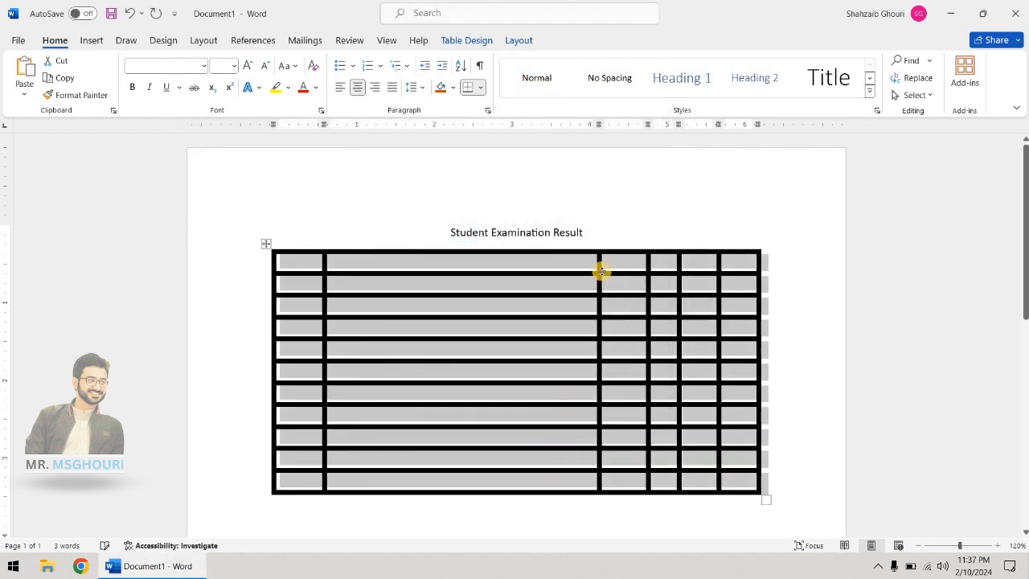
Turn all borders of the whole table off, and turn them back on
click(480, 87)
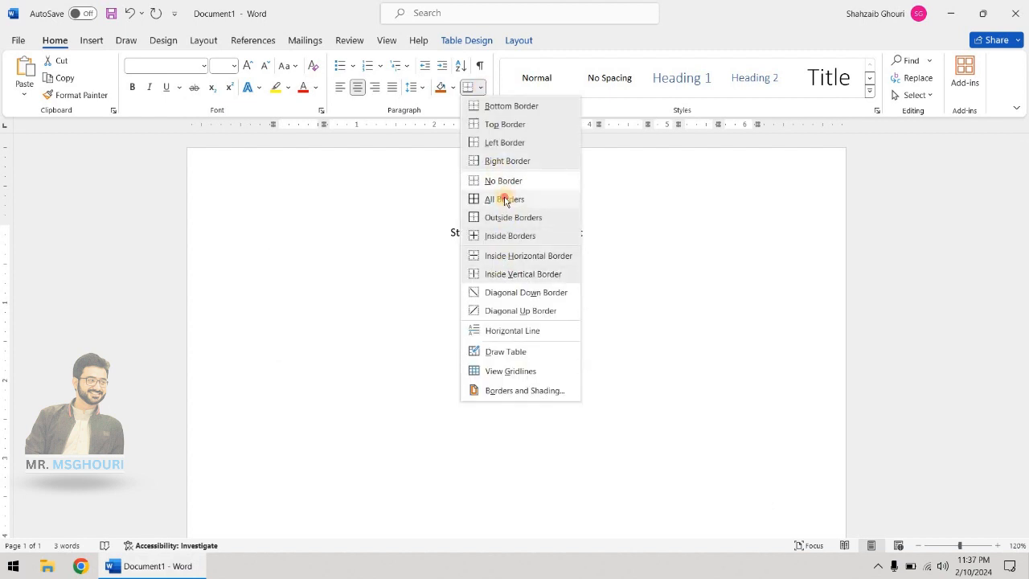
click(505, 199)
click(469, 242)
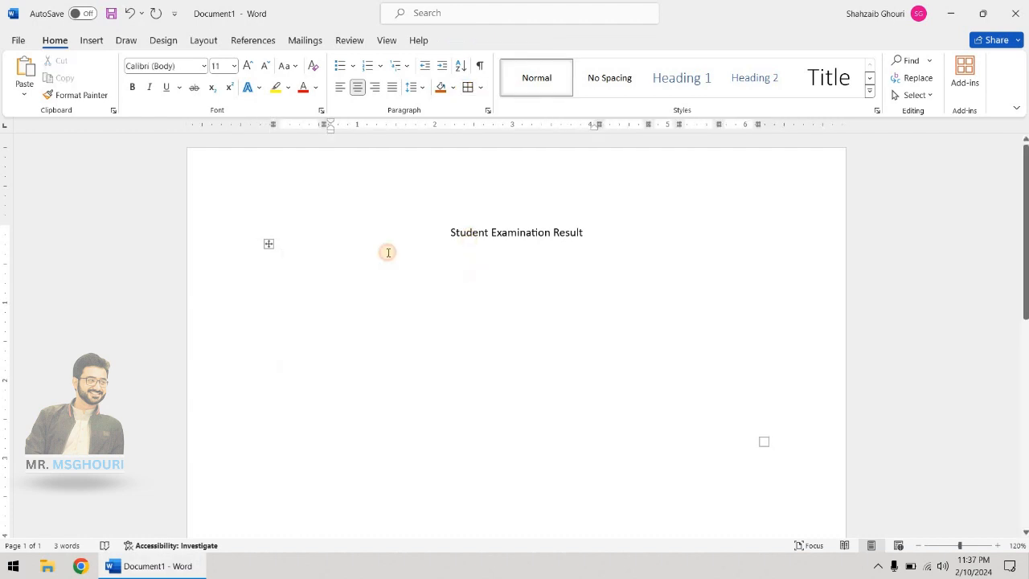
click(269, 245)
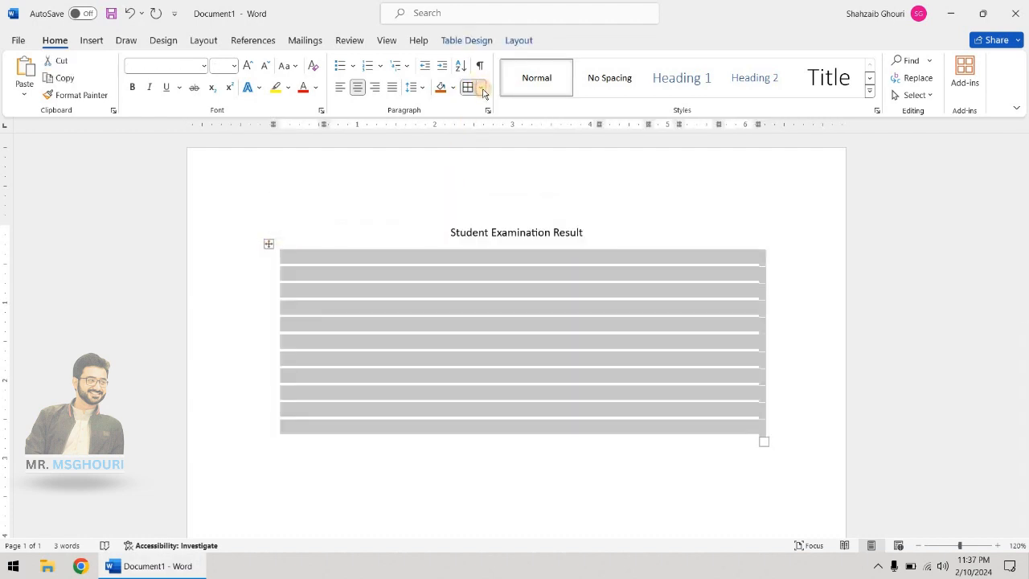
click(483, 93)
click(488, 201)
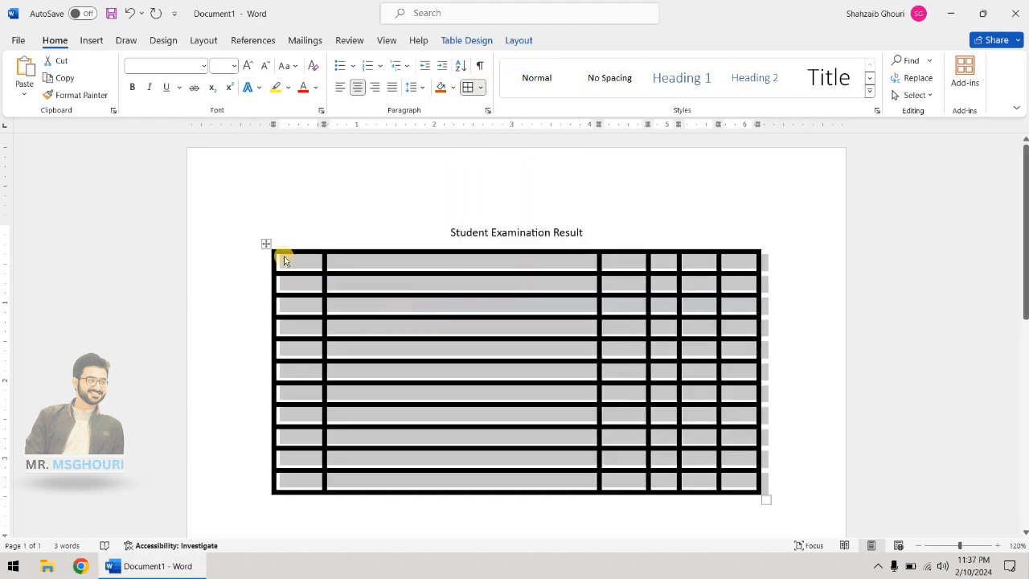
Set the table's outside and inside borders to a dashed ½ pt line
click(481, 91)
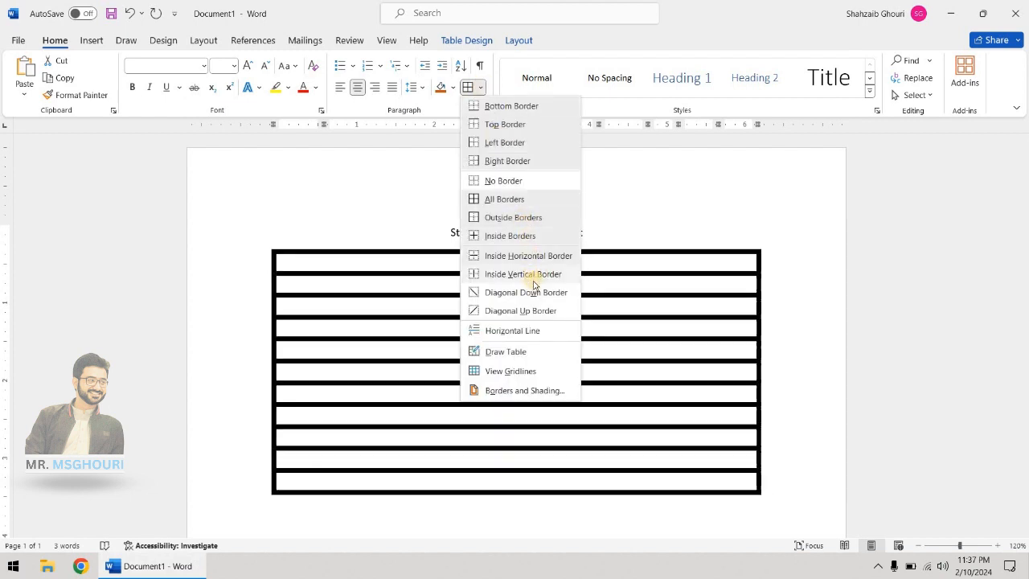
click(490, 391)
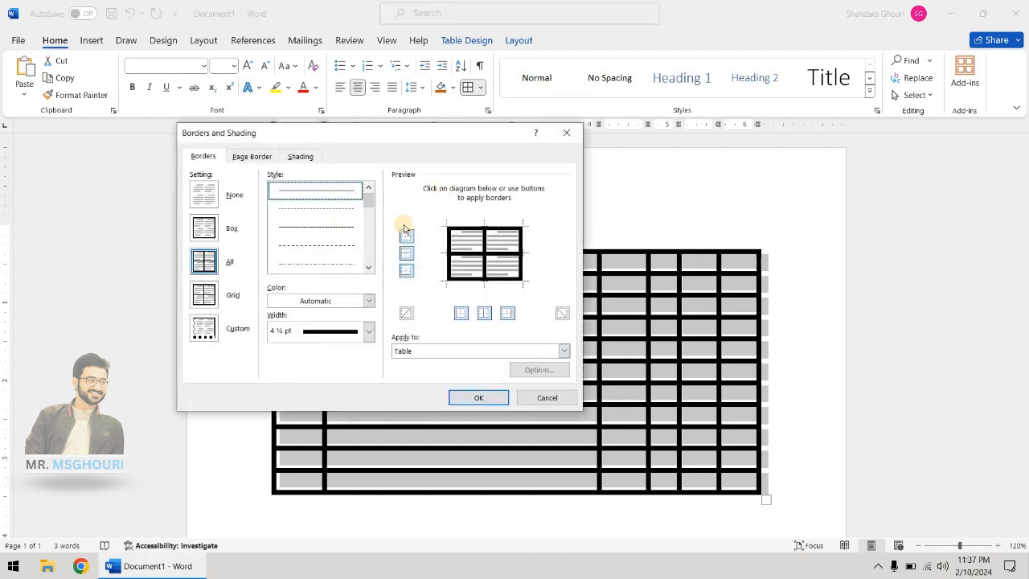
click(205, 227)
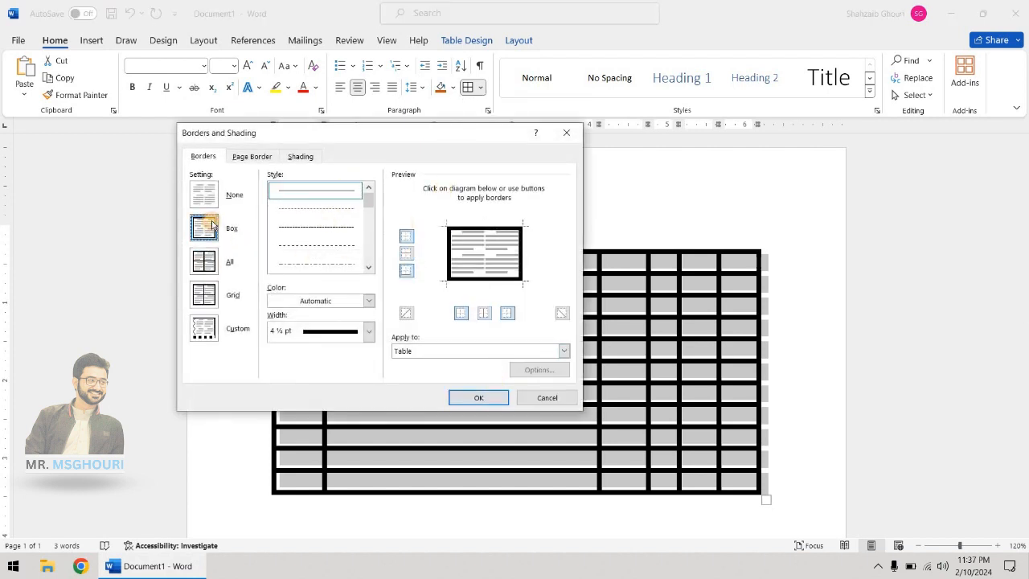
click(485, 237)
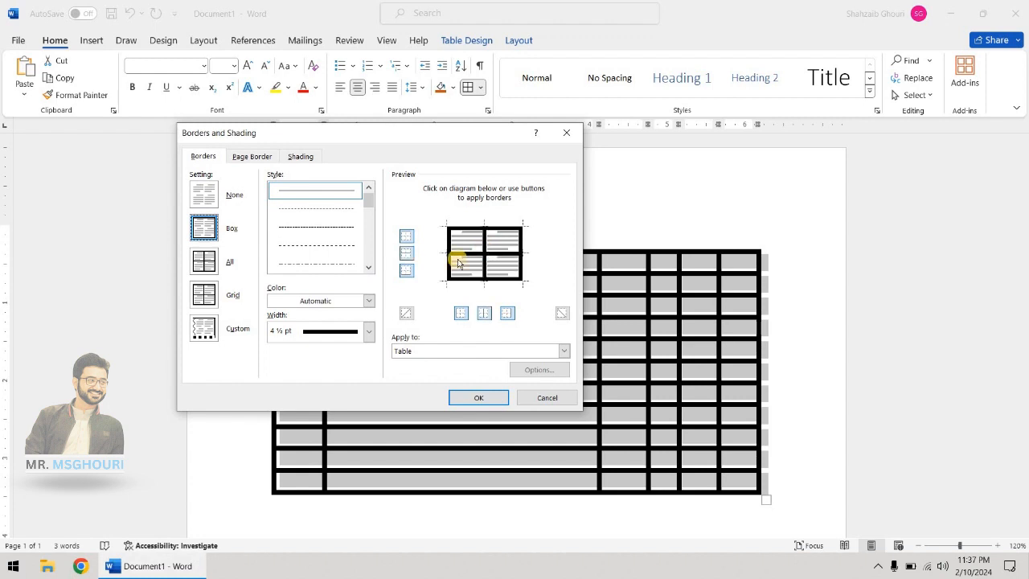
click(368, 331)
click(344, 353)
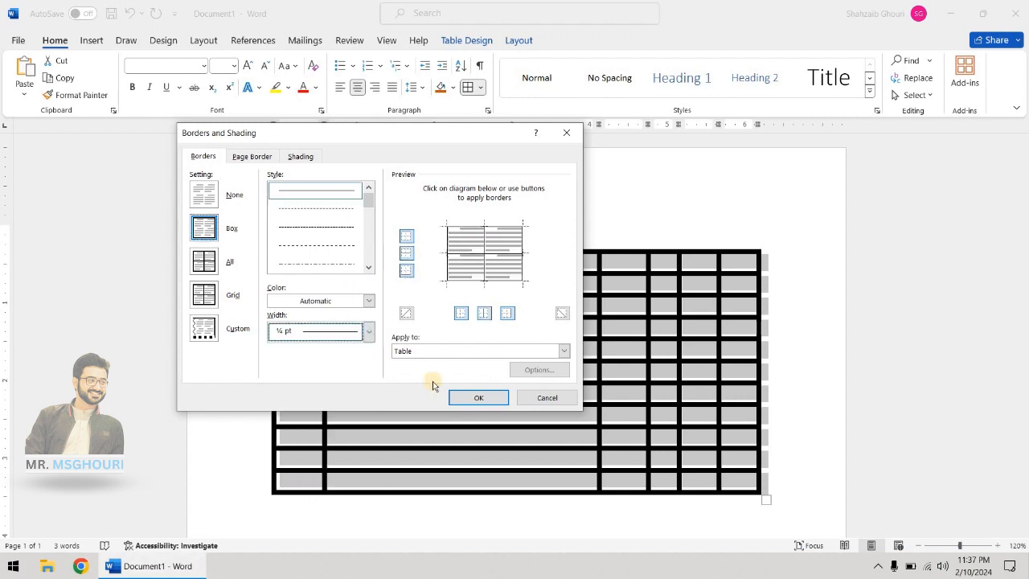
click(343, 243)
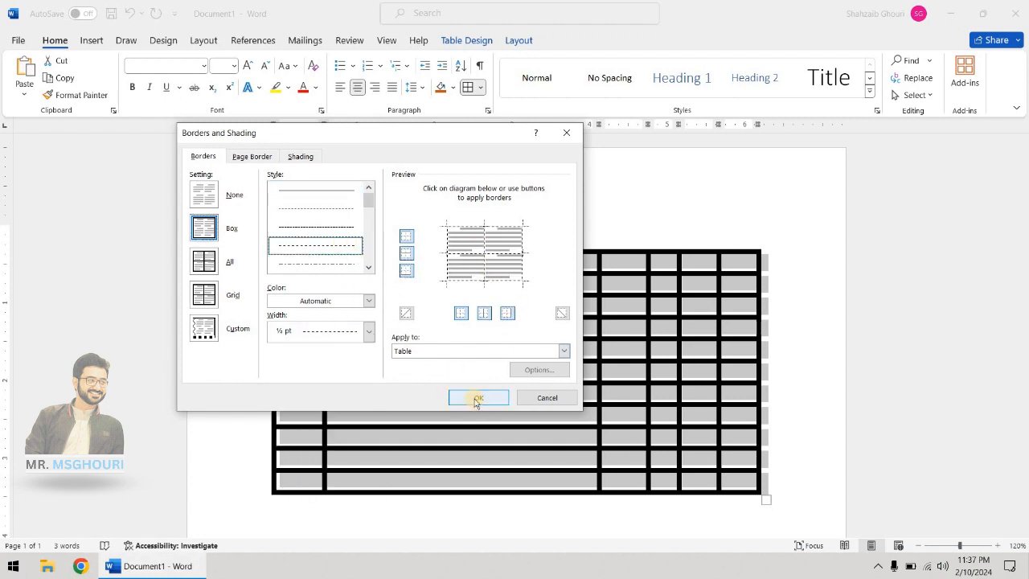
Add a solid 4½ pt box page border to the whole document, apply the border settings, and deselect the table
click(250, 155)
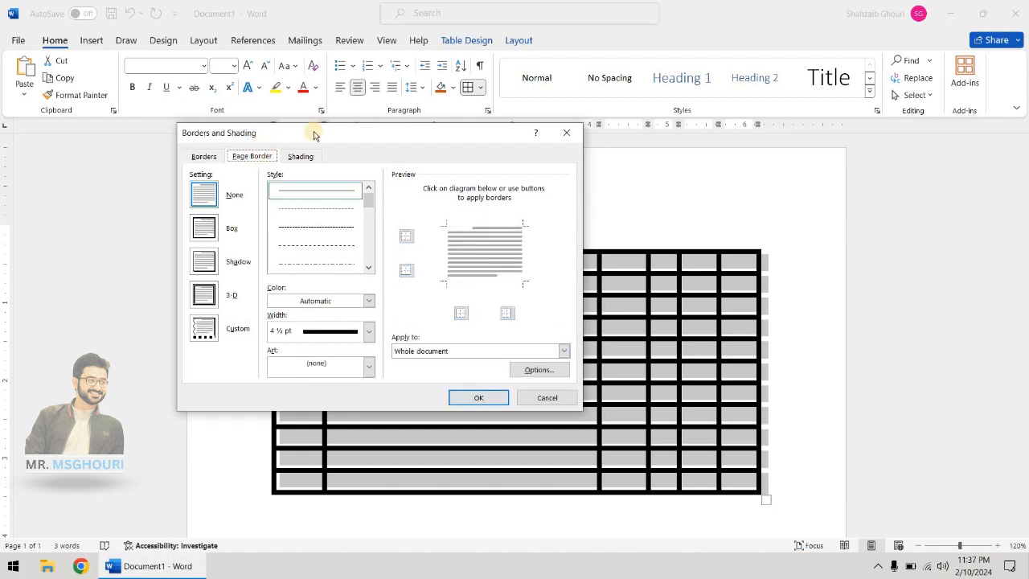
click(203, 228)
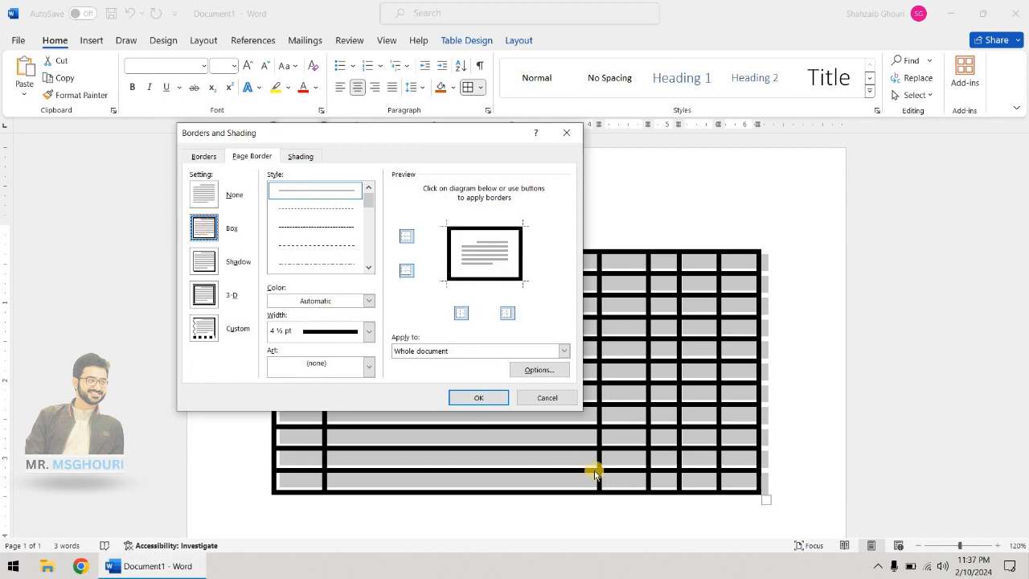
click(485, 406)
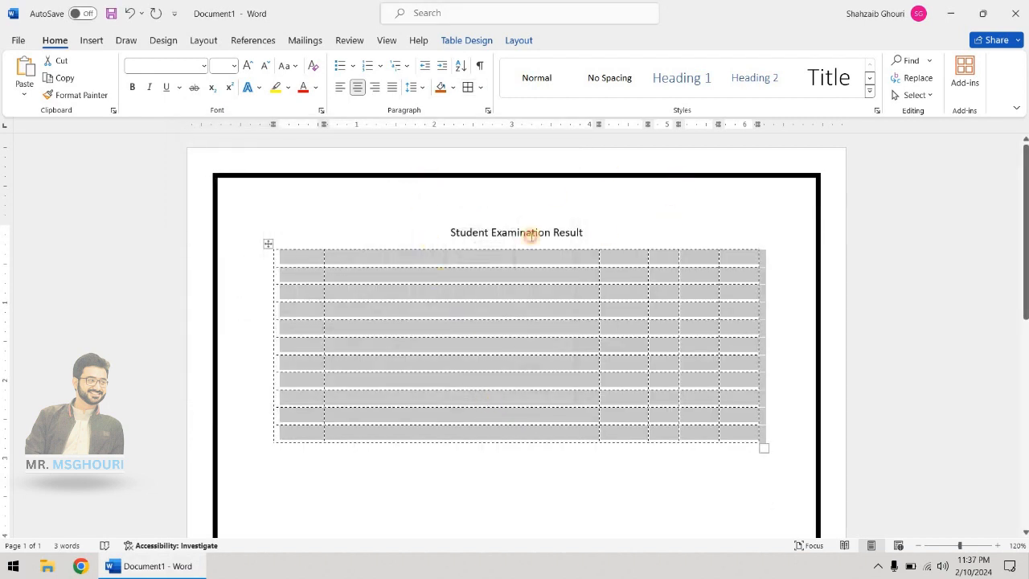
click(530, 235)
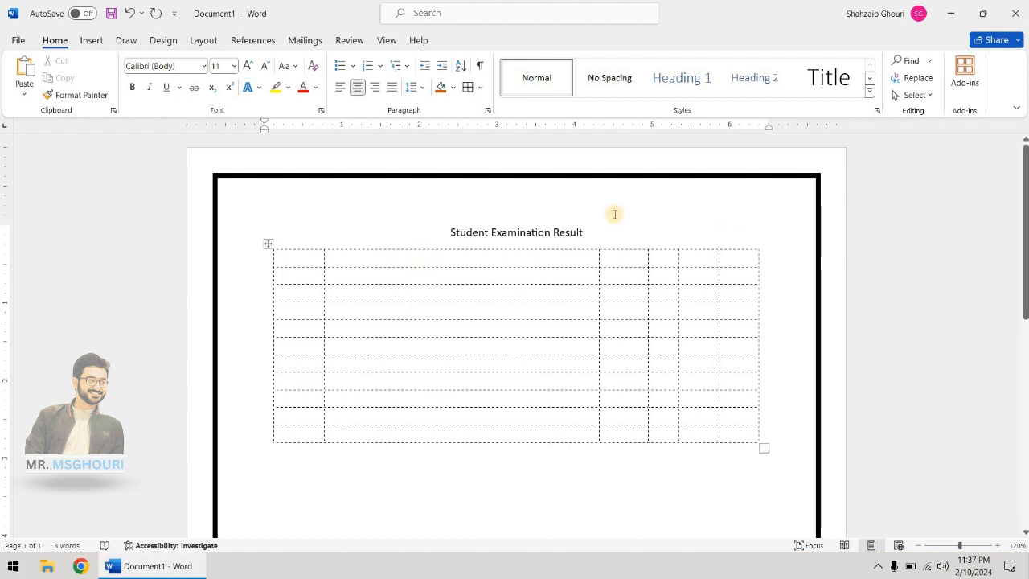
Examine the row height and row options in the whole table's properties
click(268, 243)
right_click(267, 244)
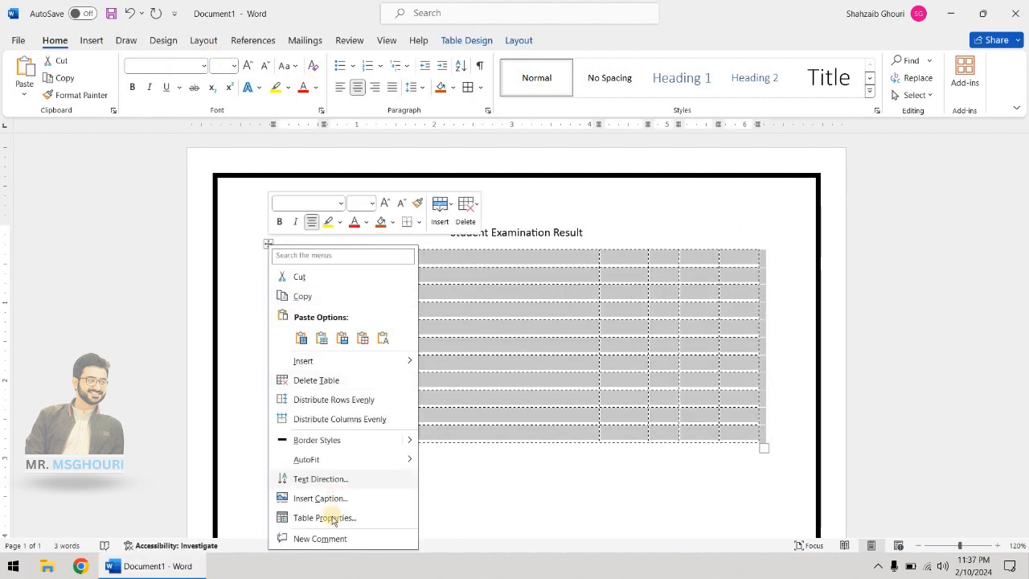
click(333, 518)
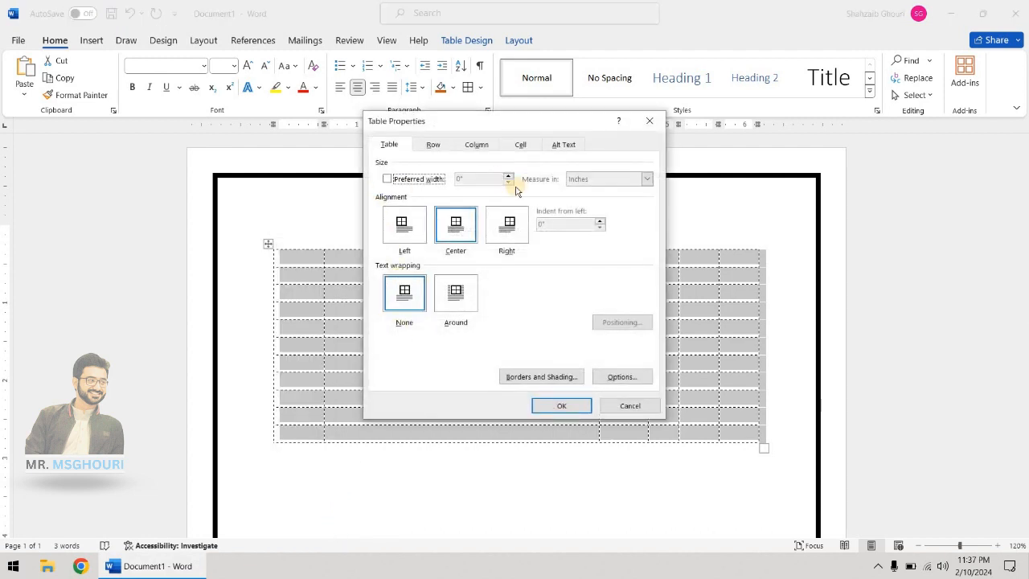
click(434, 144)
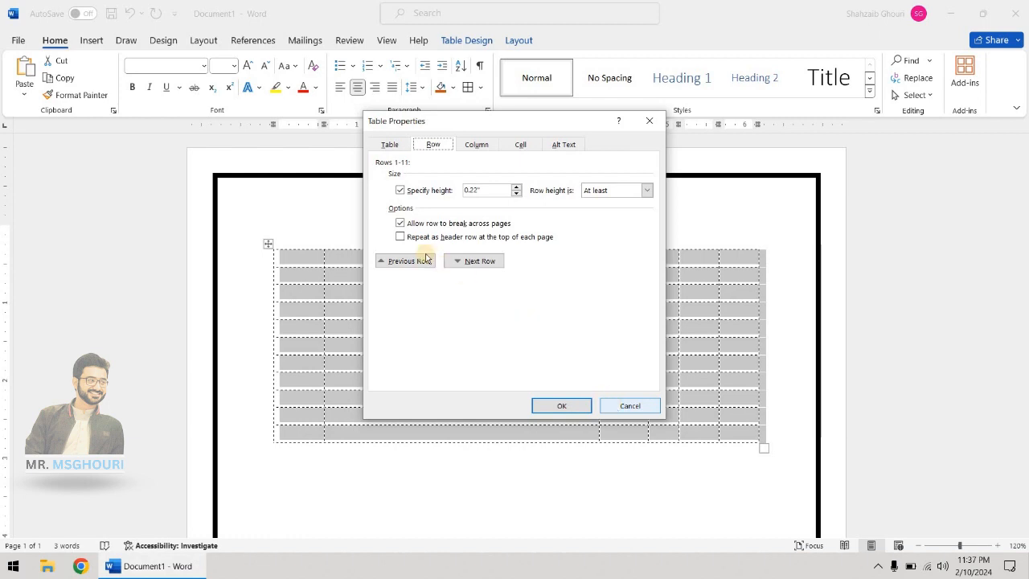
click(562, 405)
Enlarge the third row to about 0.75 inches high, the first to about 0.8 inches and the sixth to about 0.5 inches
click(308, 300)
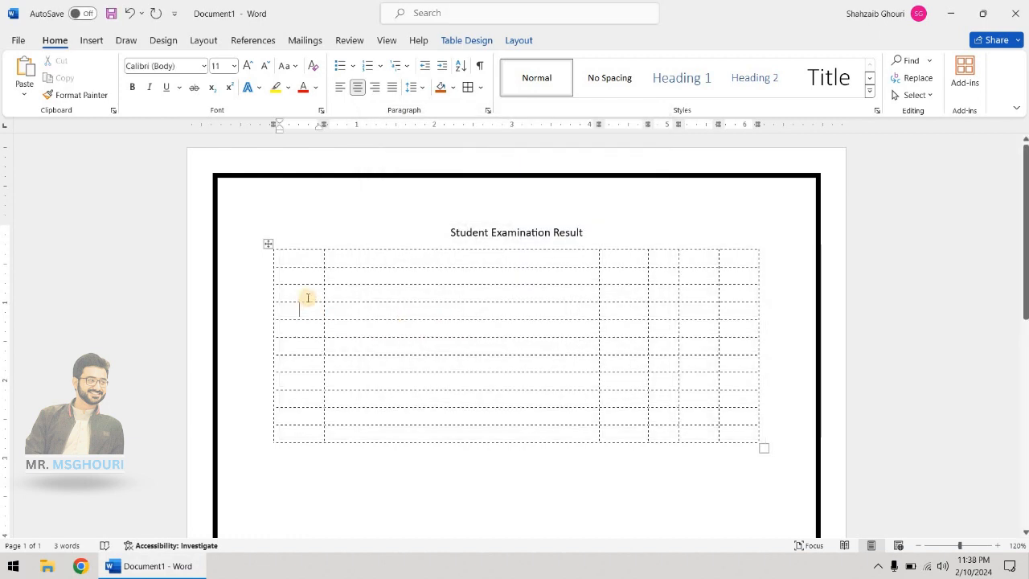
drag(309, 288, 737, 291)
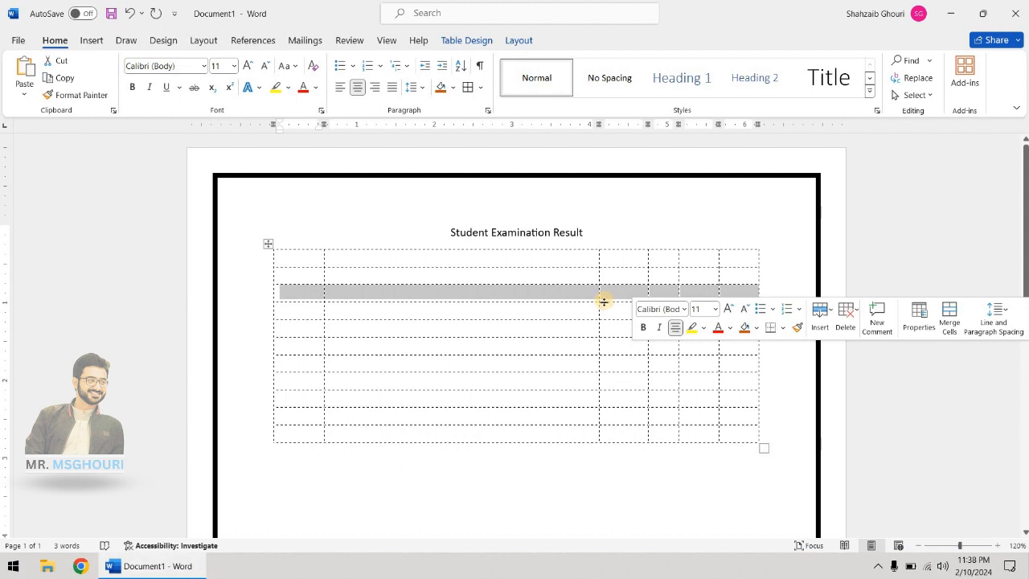
drag(603, 301, 600, 341)
drag(573, 267, 551, 379)
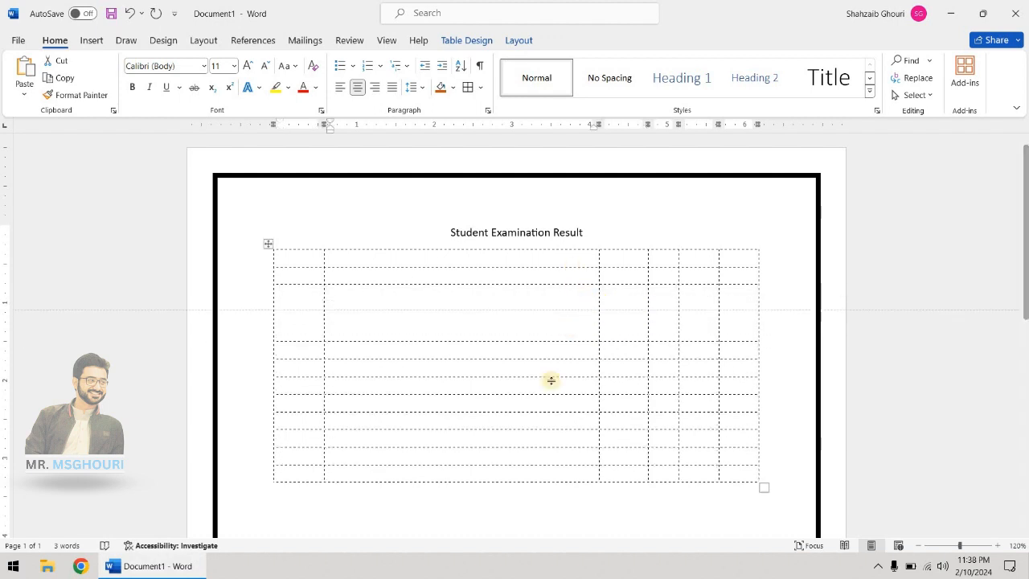
key(ctrl+z)
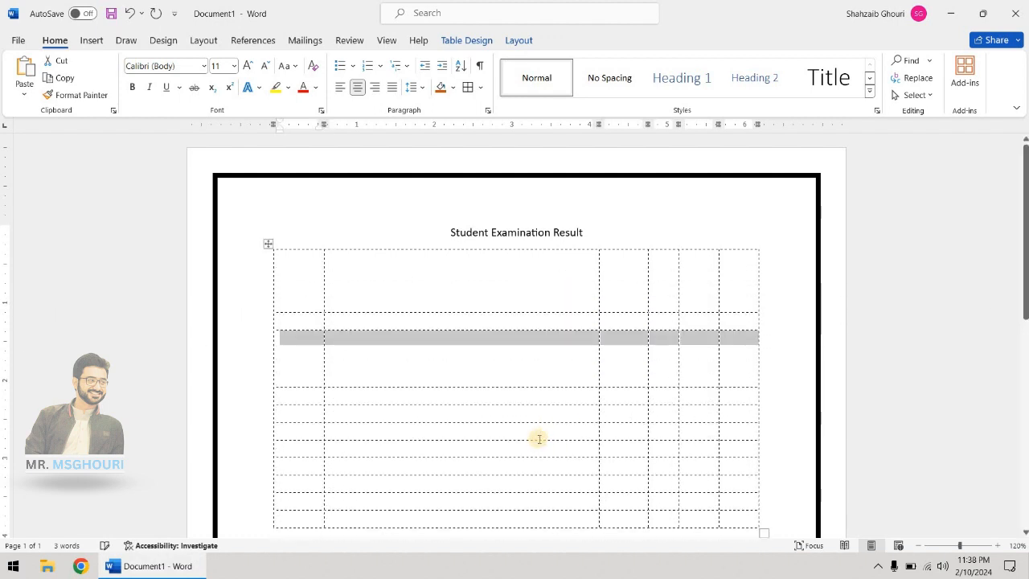
drag(537, 439, 535, 461)
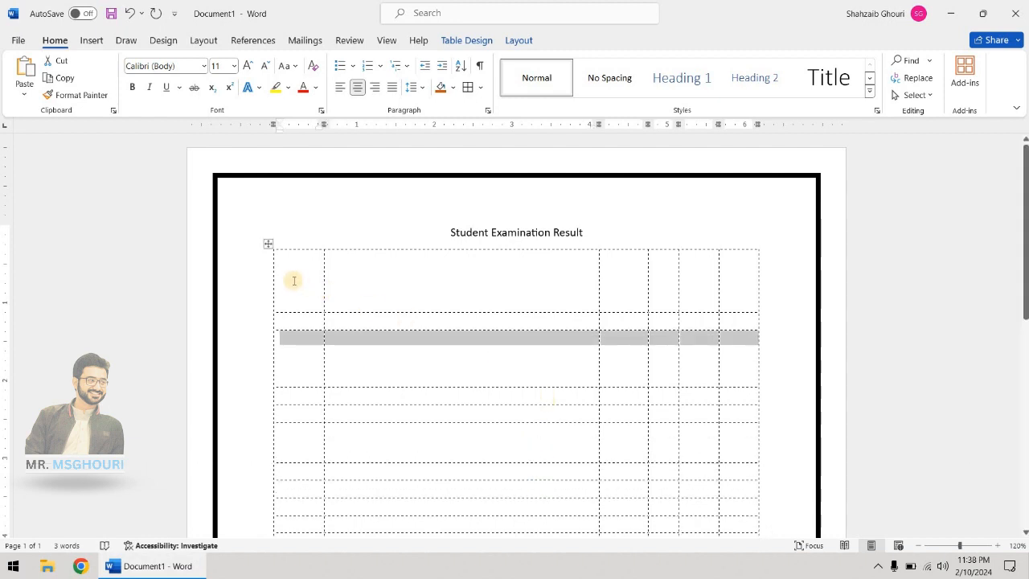
Set the height of all the table's rows to exactly 0.4 inches
click(269, 244)
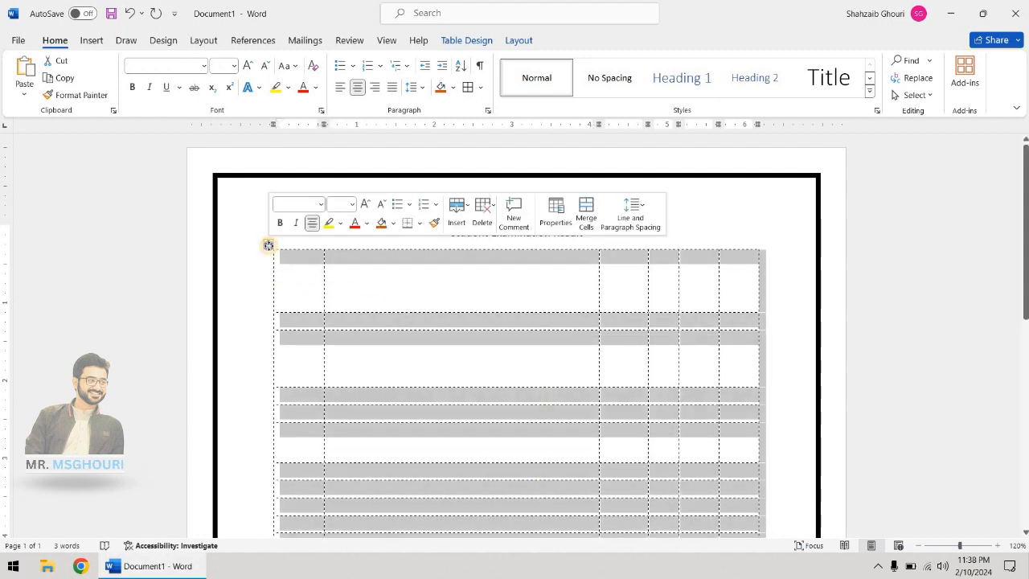
right_click(268, 244)
click(351, 519)
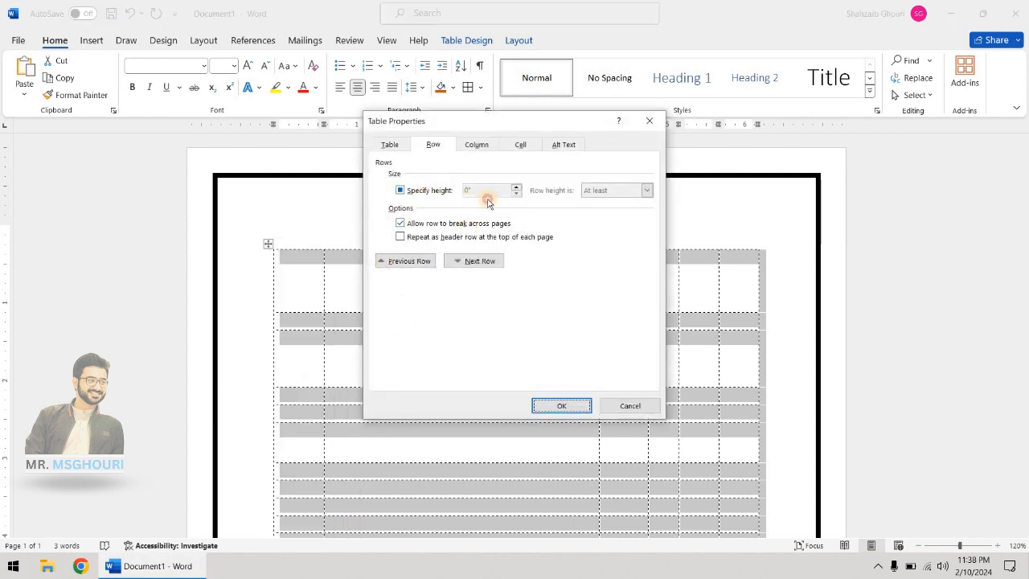
click(487, 199)
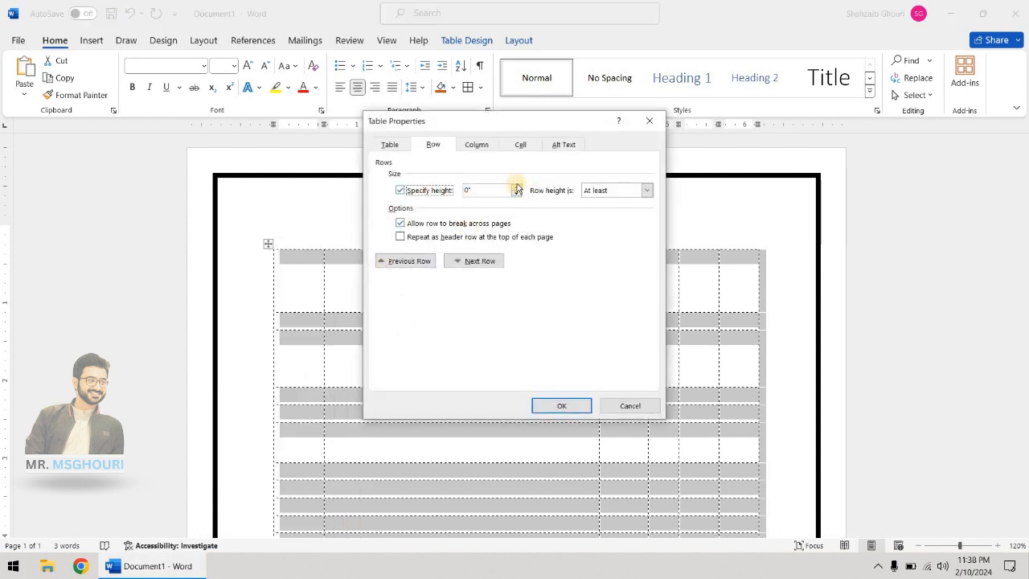
click(620, 196)
click(619, 210)
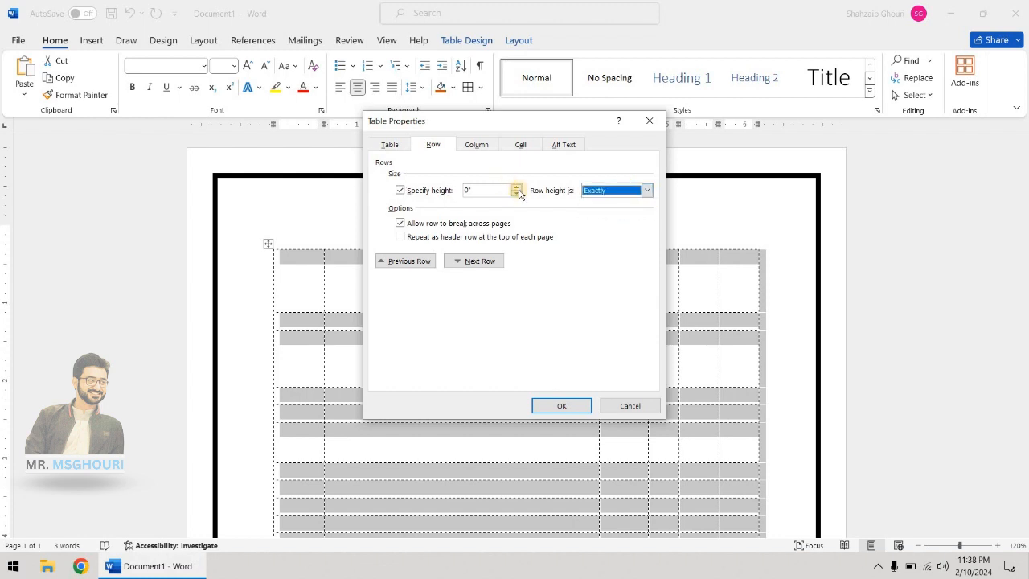
click(518, 187)
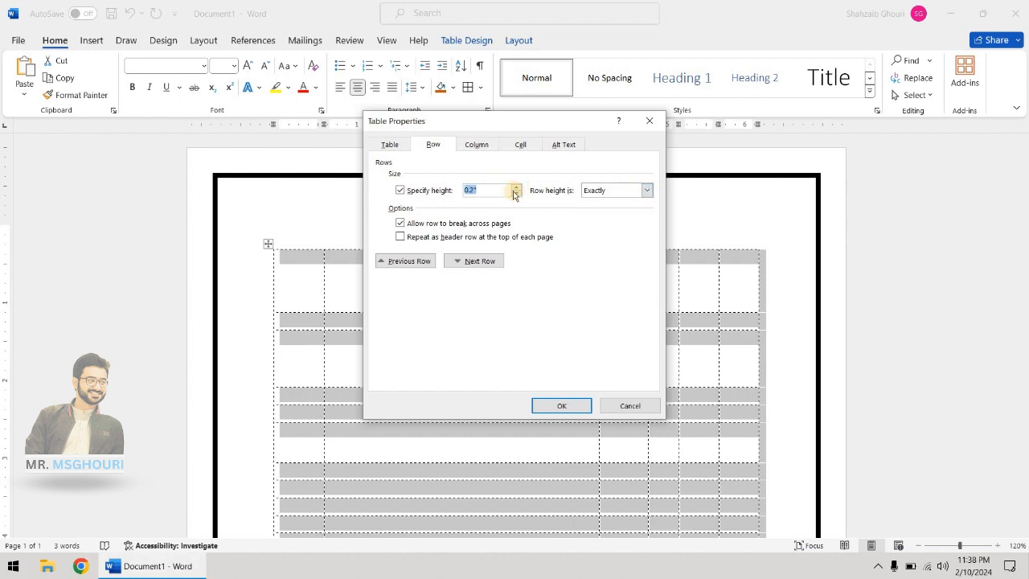
click(518, 186)
click(518, 187)
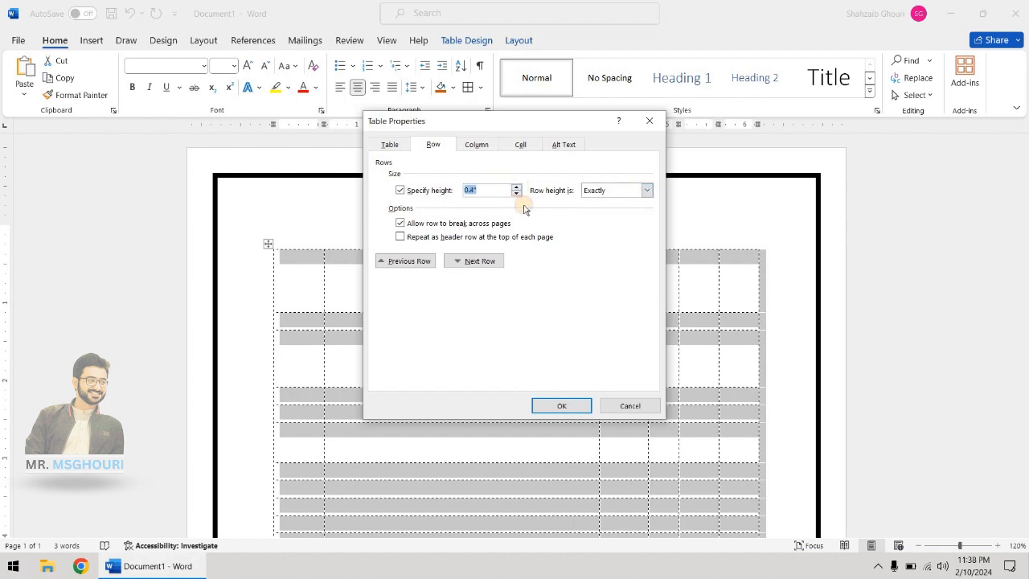
click(562, 405)
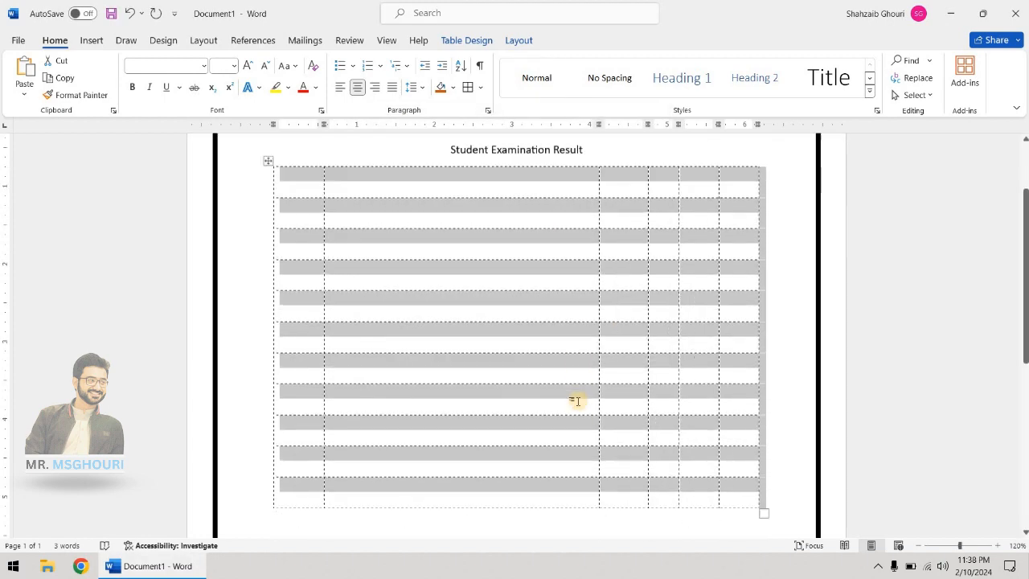
Set a preferred width of 1 inch for all six columns of the table
scroll(461, 394, down, 3)
scroll(457, 434, up, 3)
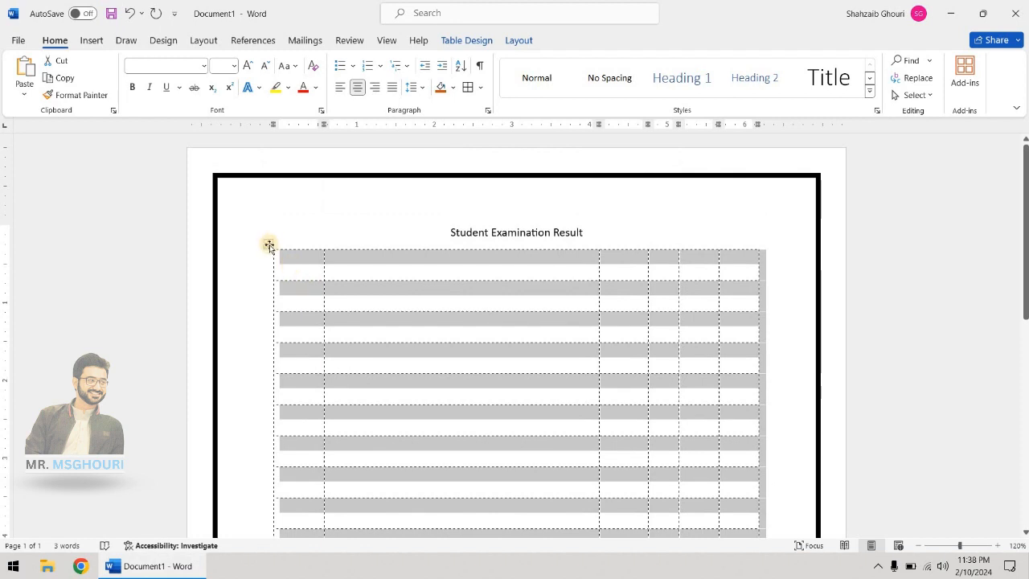
right_click(269, 246)
click(340, 516)
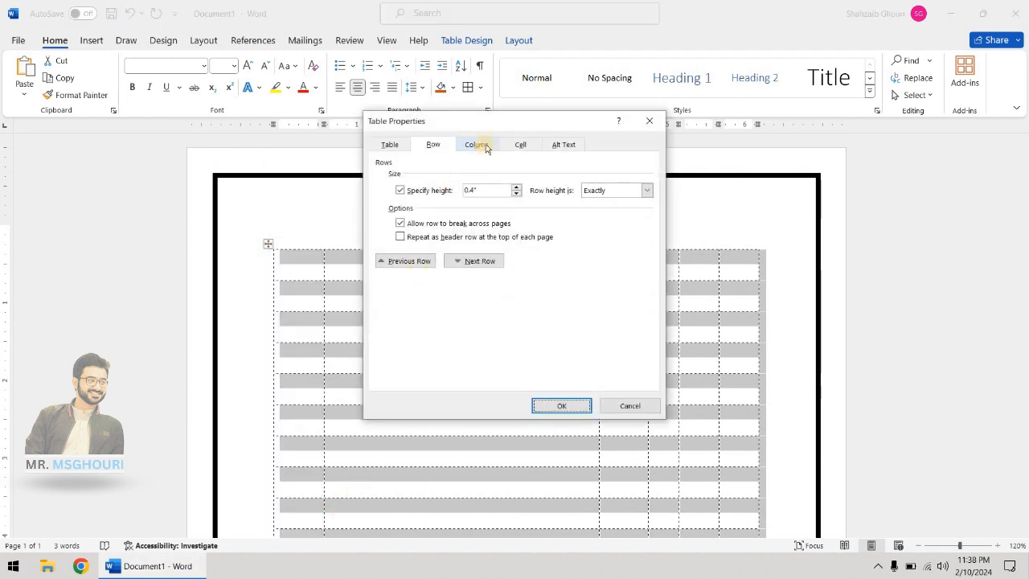
click(485, 148)
click(400, 189)
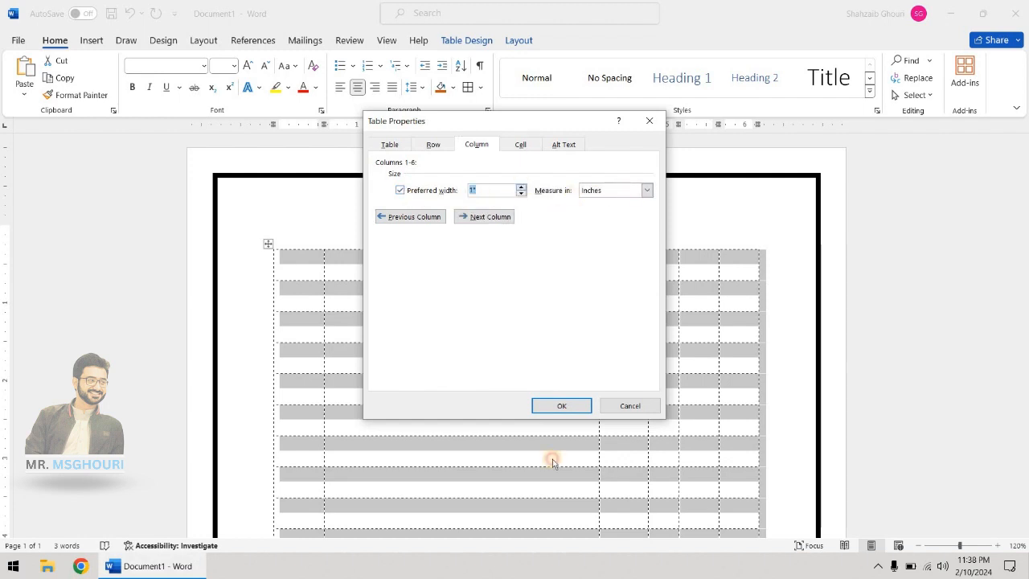
click(561, 405)
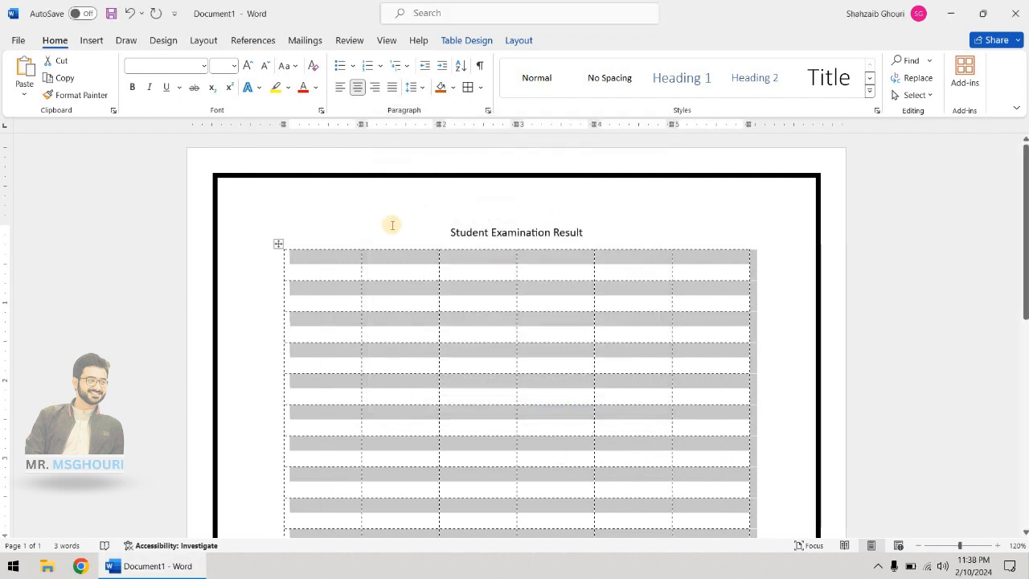
Examine the cell width and vertical alignment options in the whole table's properties, and deselect the table
right_click(278, 243)
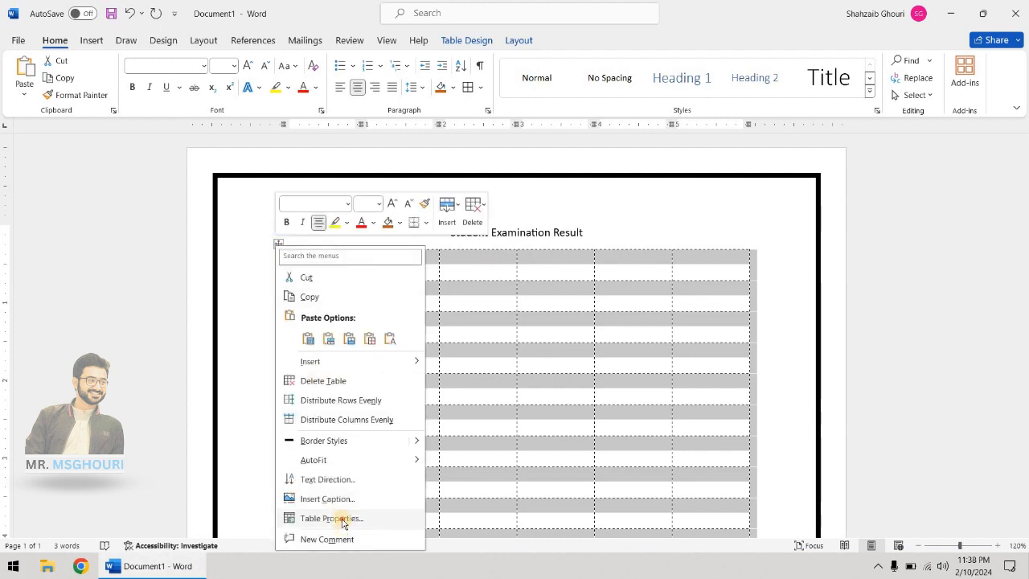
click(340, 518)
click(521, 144)
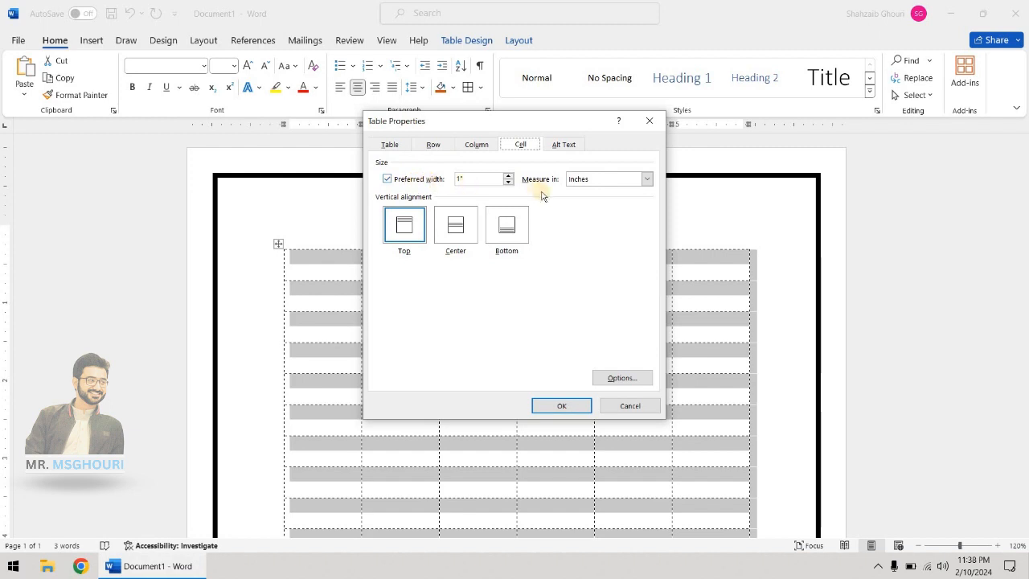
click(562, 145)
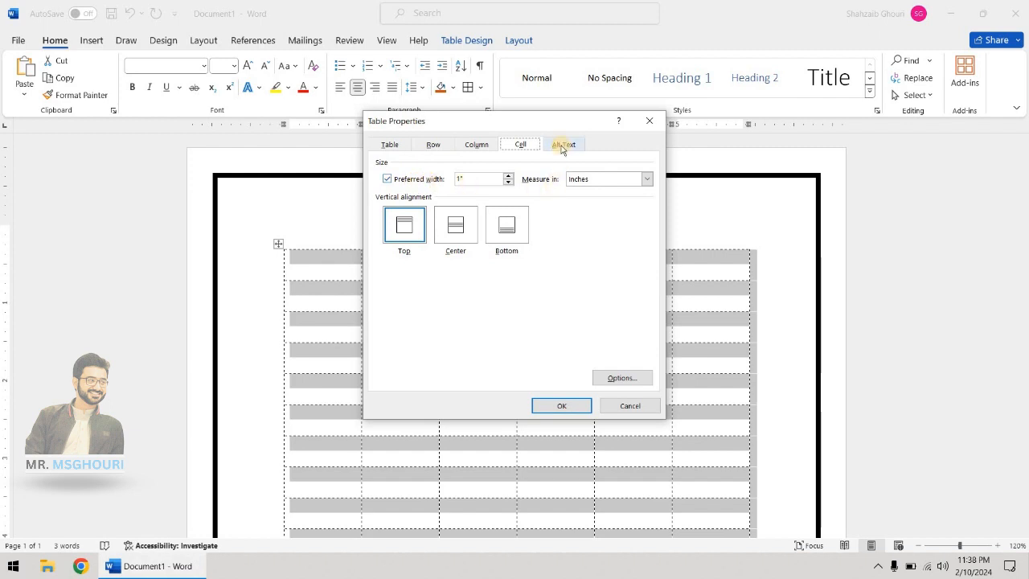
click(582, 407)
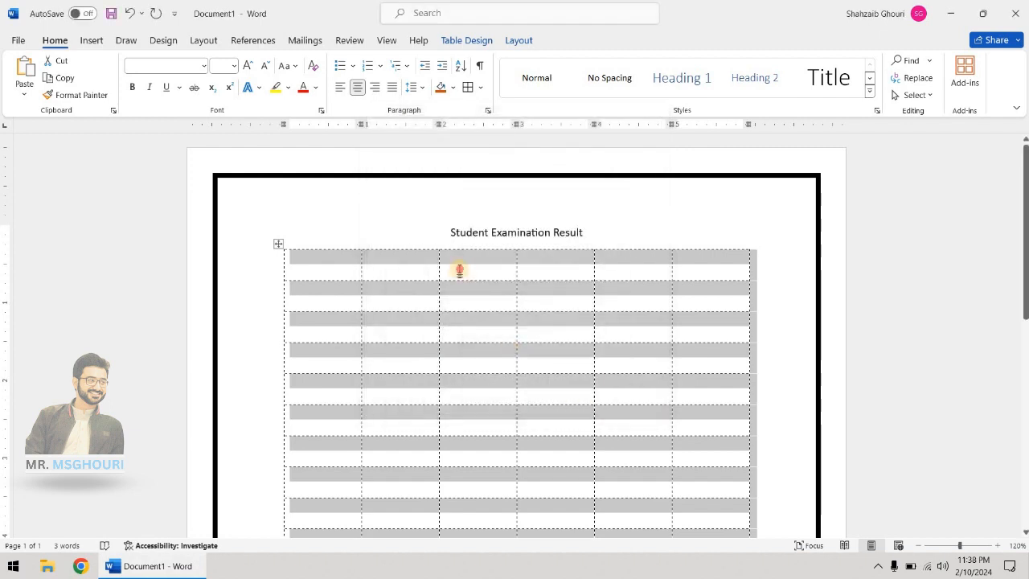
click(459, 271)
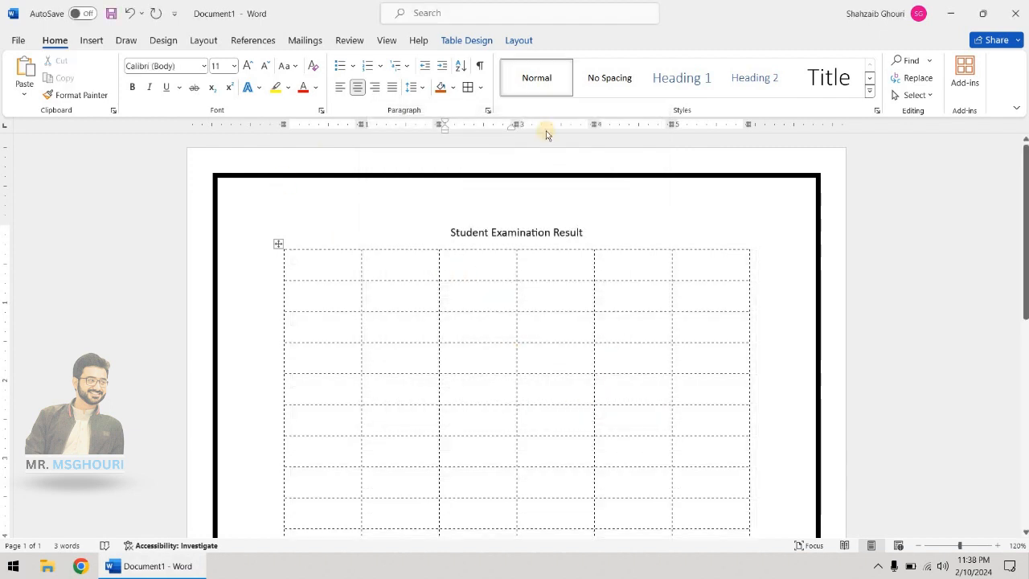
click(314, 270)
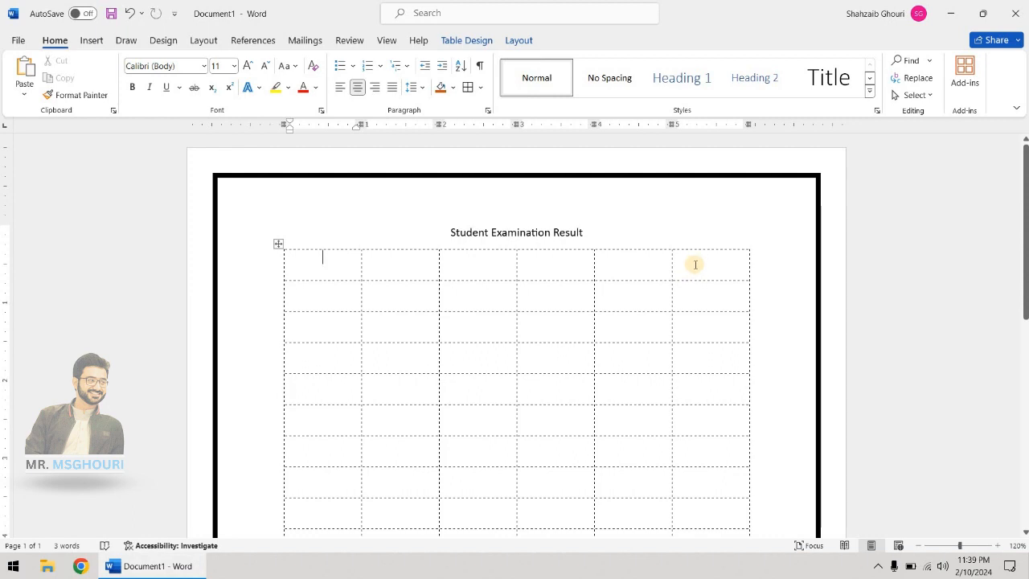
drag(398, 272, 544, 271)
click(389, 271)
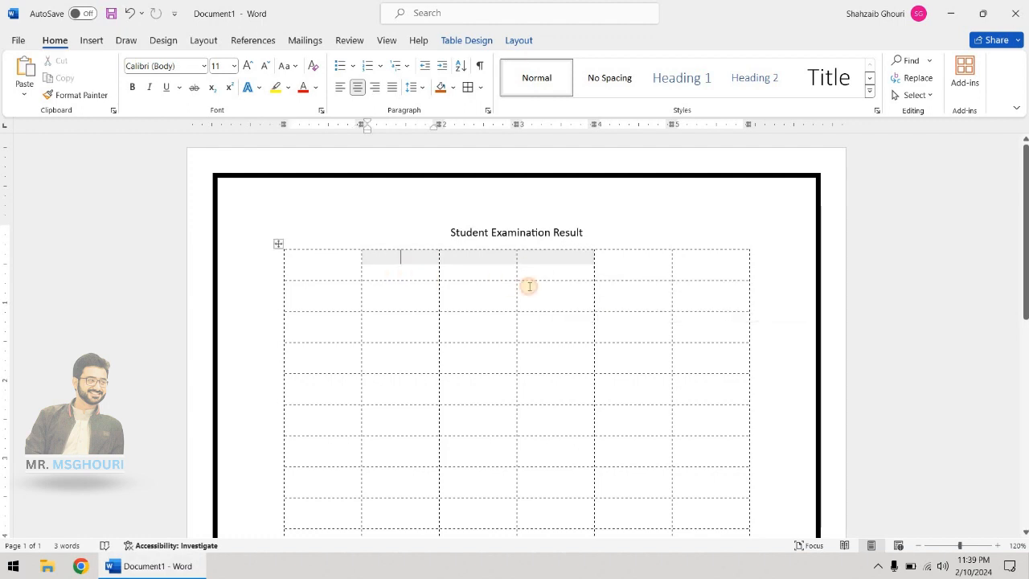
Enter "ser" in the table's first cell and Urdu, Eng and Maths in columns two to four of the second row
click(334, 265)
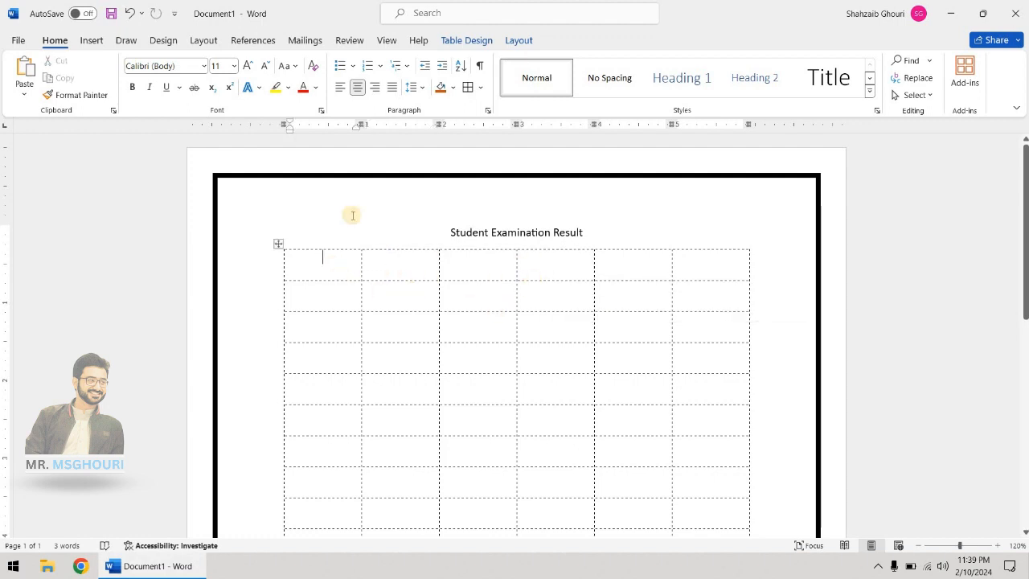
text(ser)
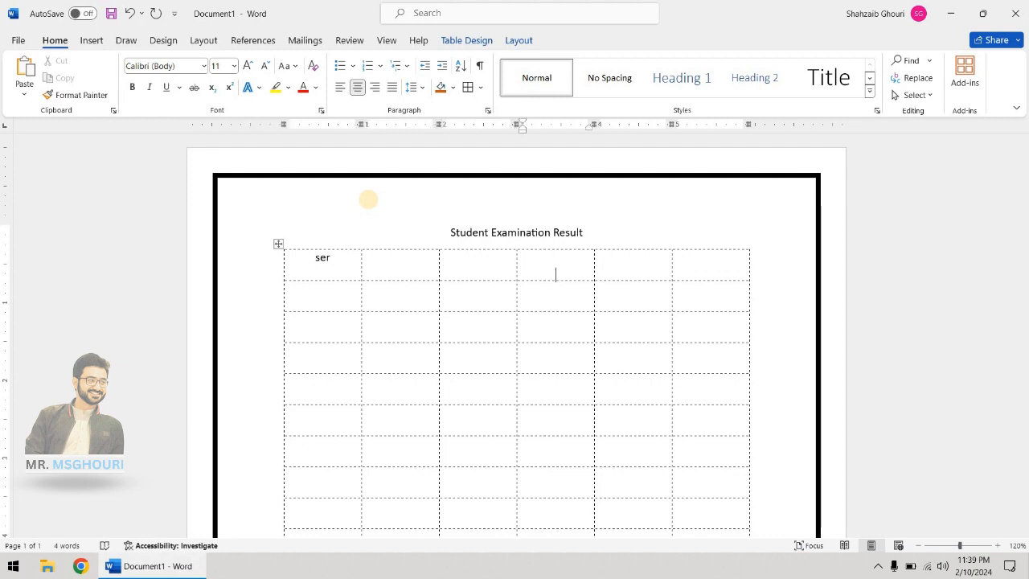
text(urdu)
key(Tab)
key(Tab)
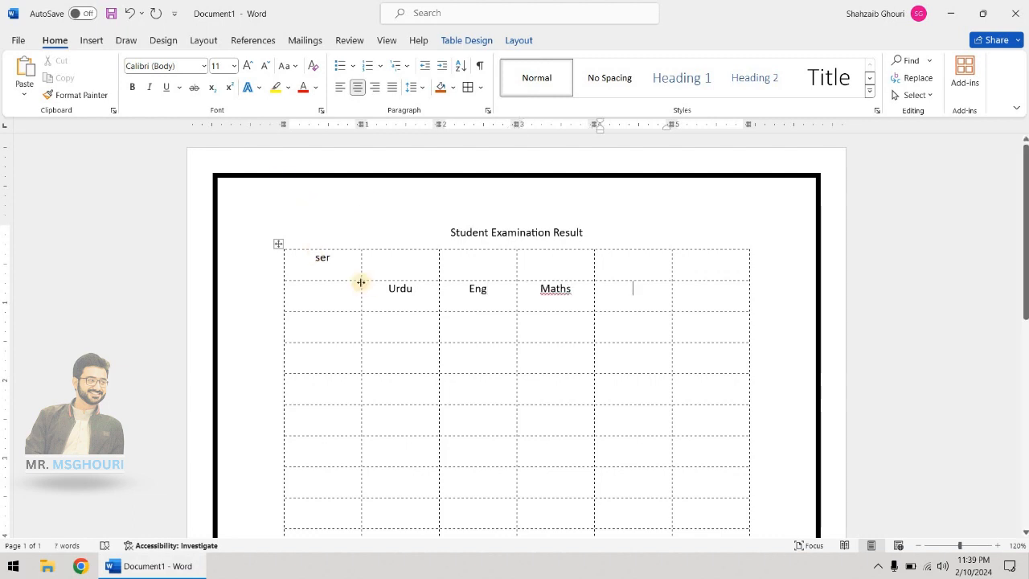
Merge the three first-row cells above Urdu, Eng and Maths and enter the heading "Marks"
drag(408, 263, 544, 270)
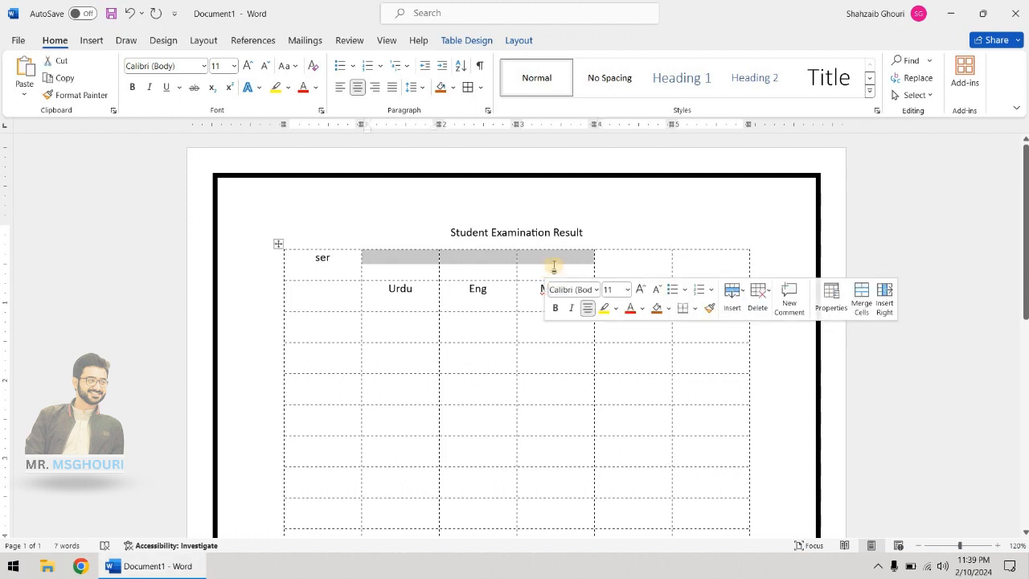
right_click(553, 265)
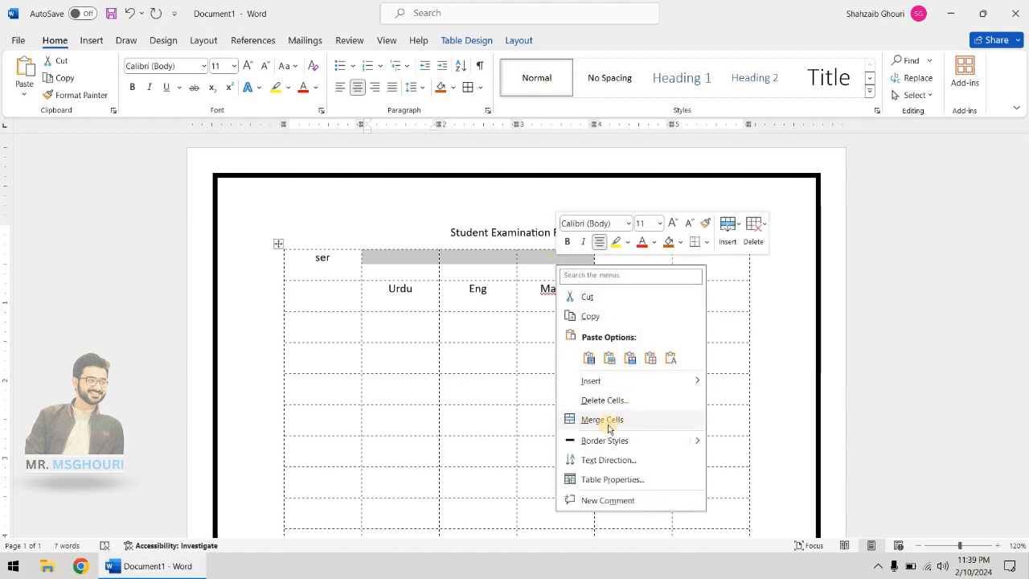
click(609, 428)
click(520, 259)
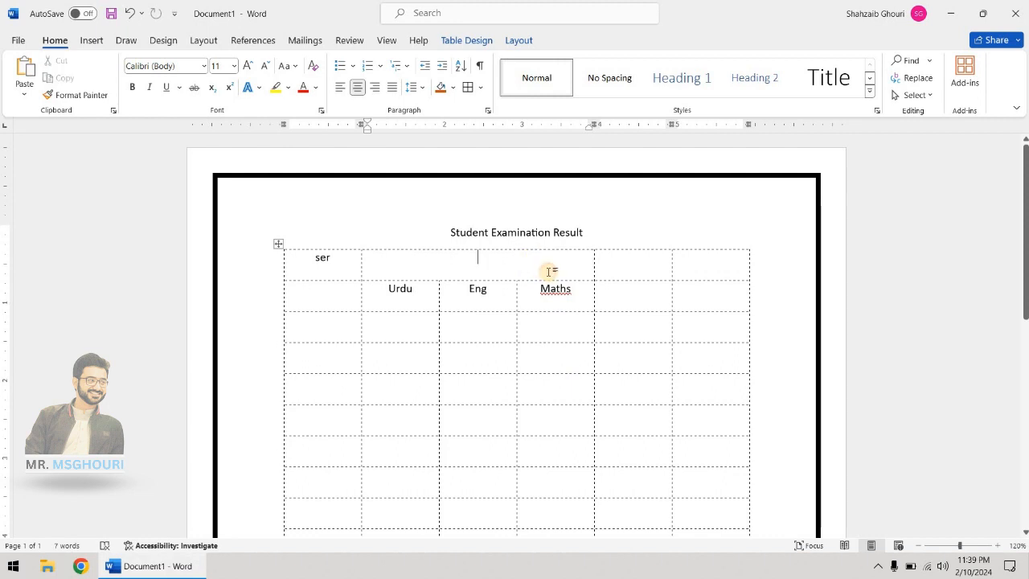
text(MArks)
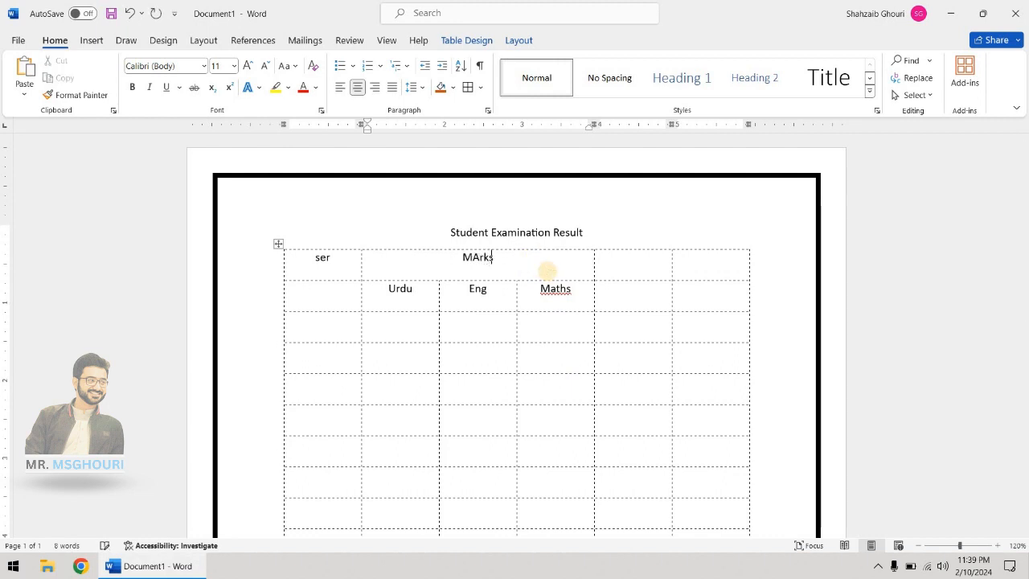
key(space)
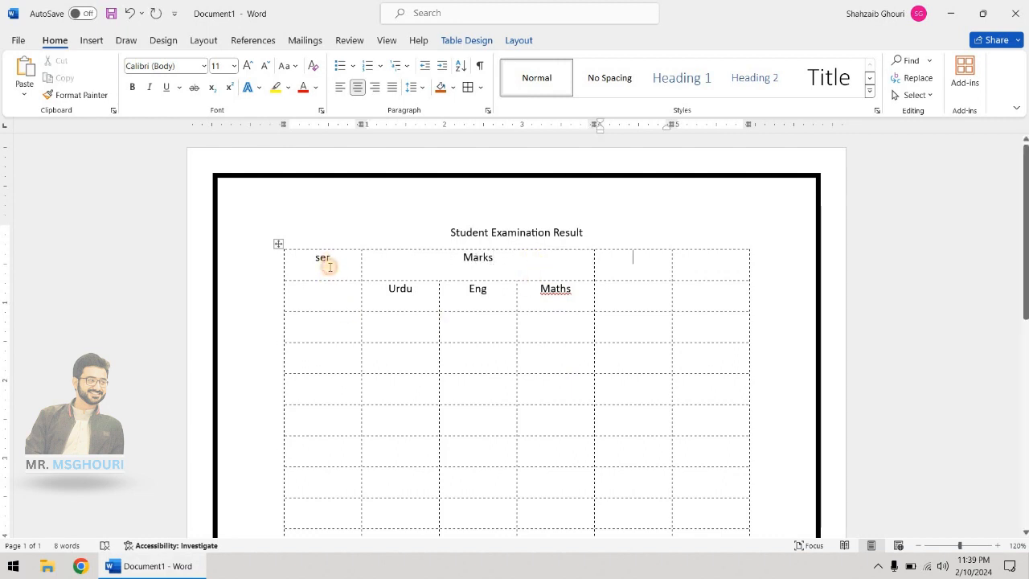
Merge the first-row and second-row cells vertically in each of the first, fifth and sixth columns
drag(328, 261, 326, 299)
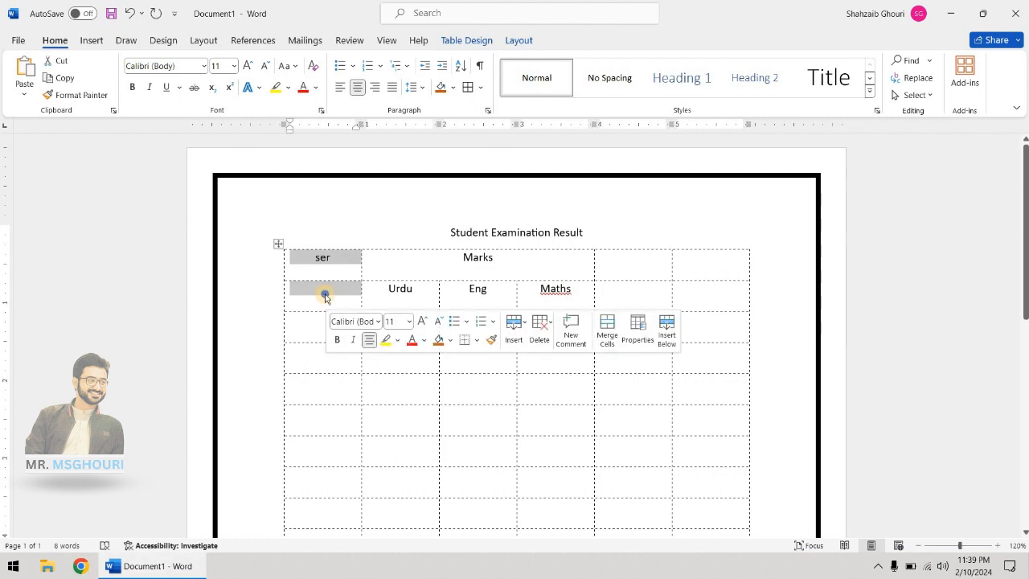
right_click(326, 297)
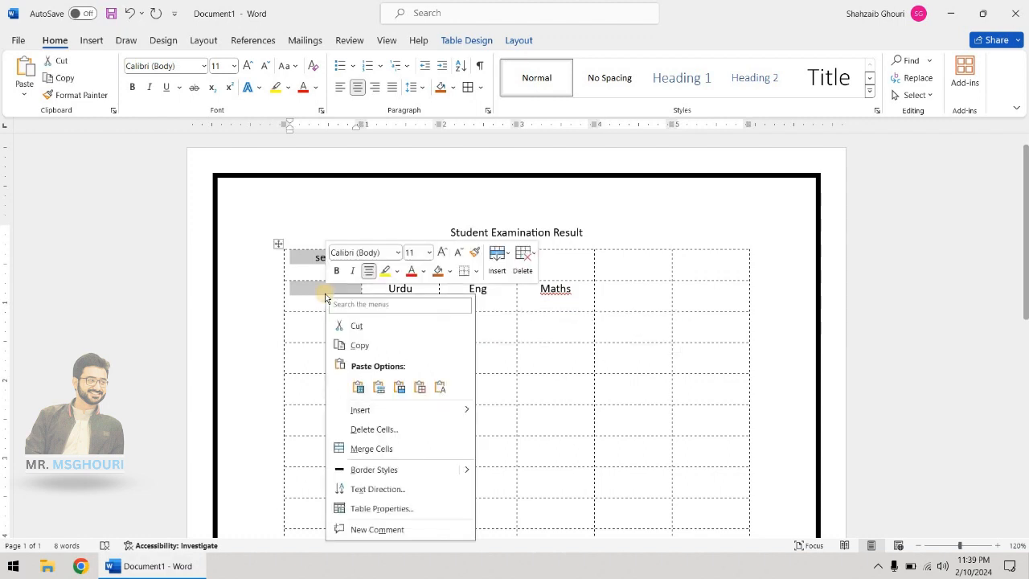
click(398, 449)
drag(647, 260, 657, 299)
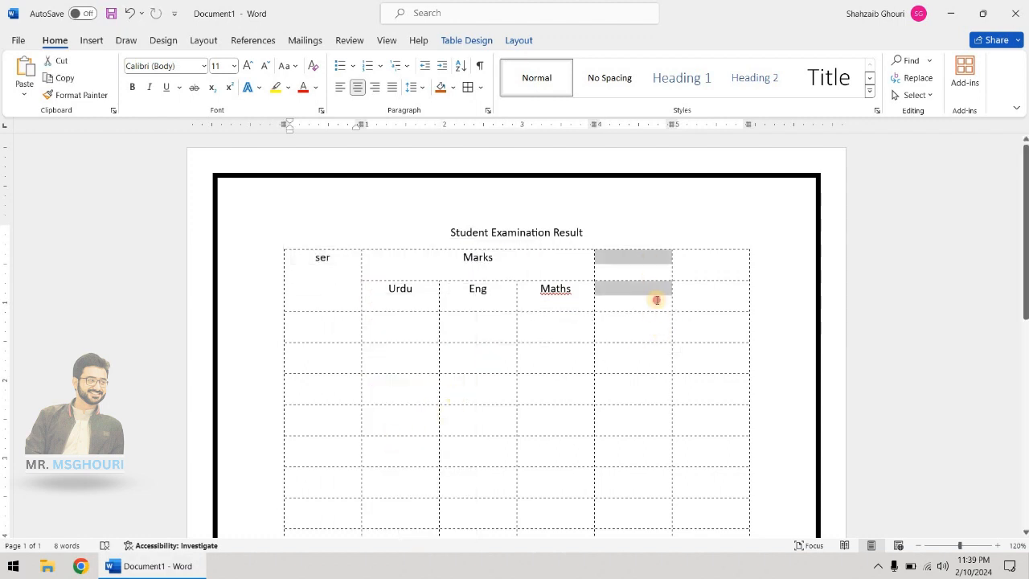
right_click(657, 300)
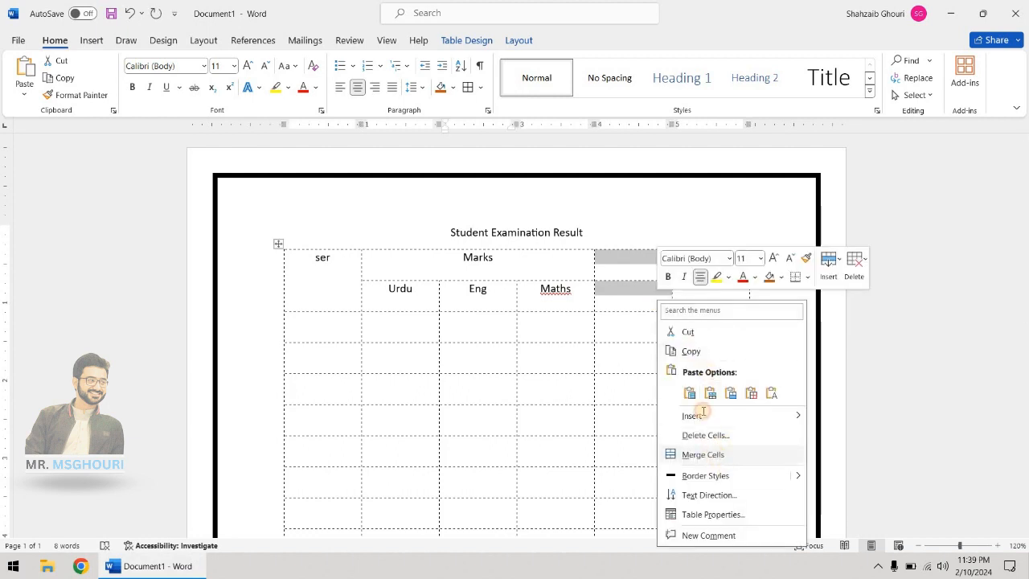
key(Escape)
drag(694, 269, 699, 301)
right_click(698, 301)
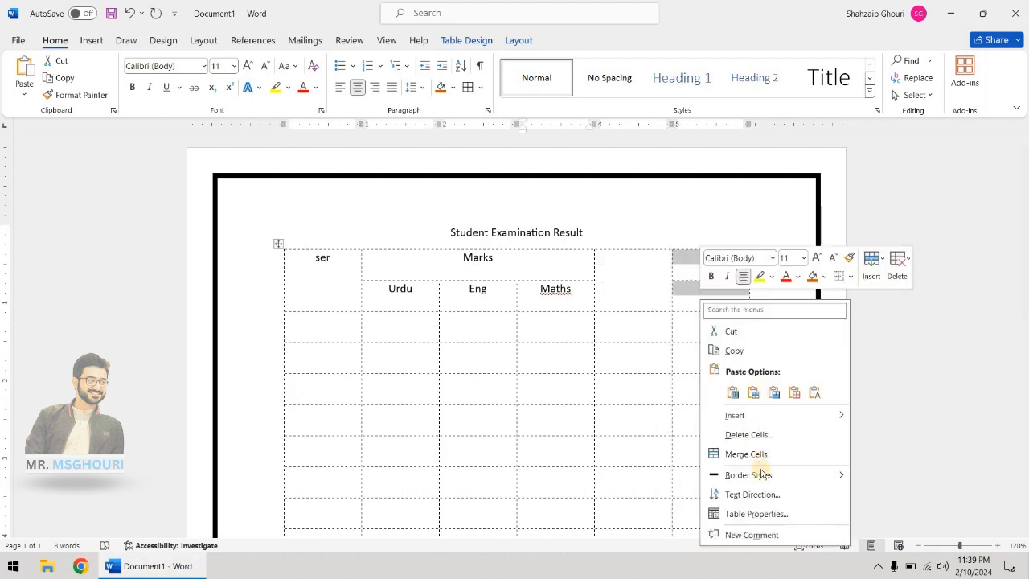
click(724, 453)
click(709, 351)
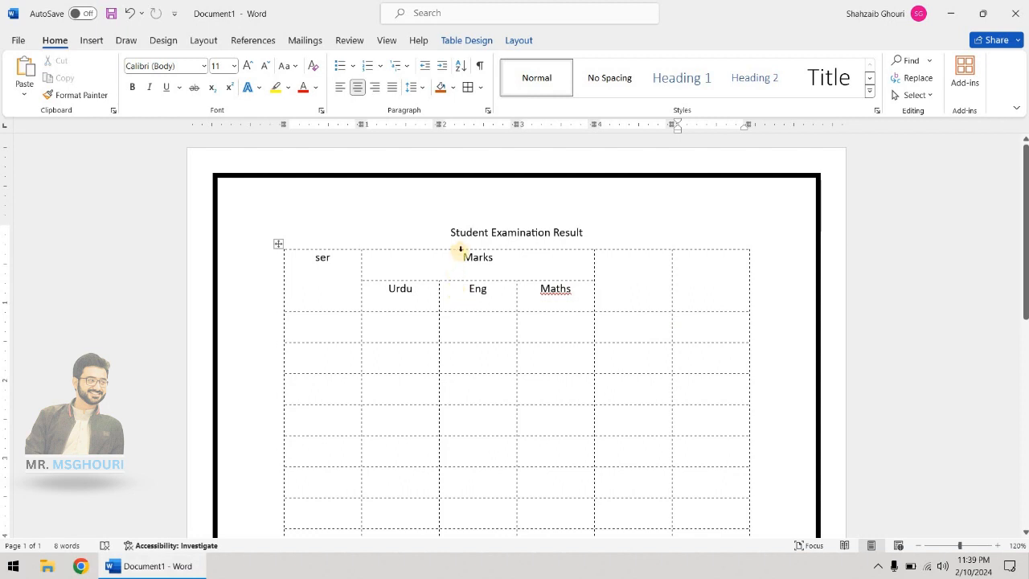